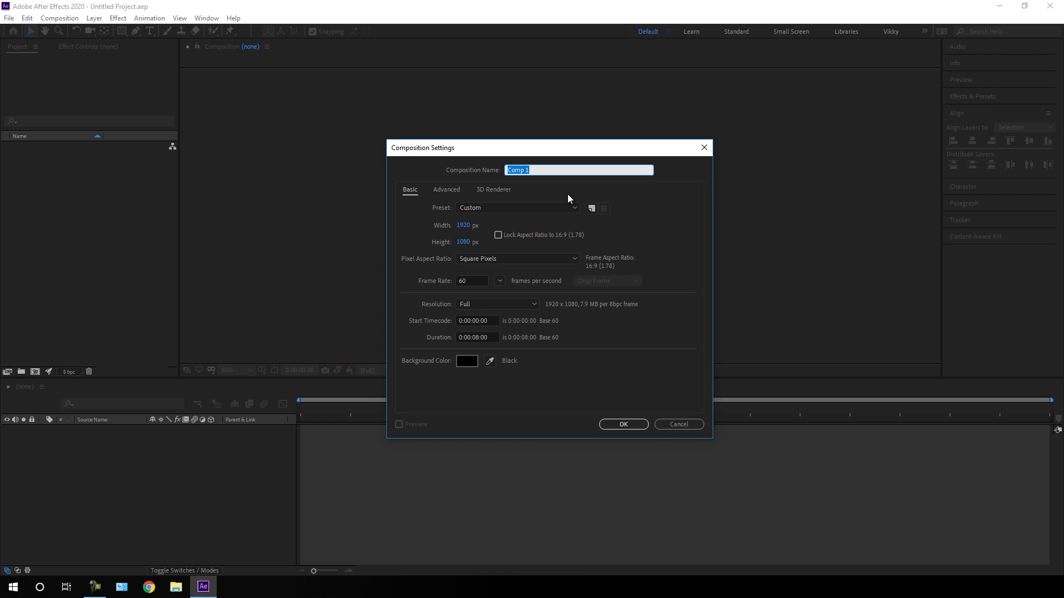
Create a 1920 × 1080 composition named Main at 60 frames per second with an 8-second duration
key(BackSpace)
click(500, 280)
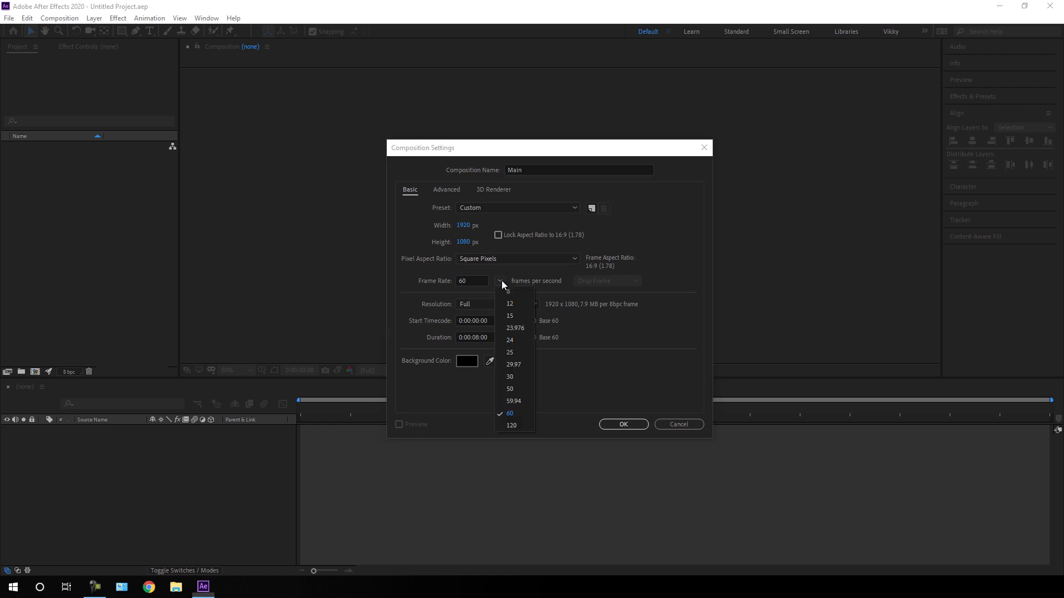
click(514, 415)
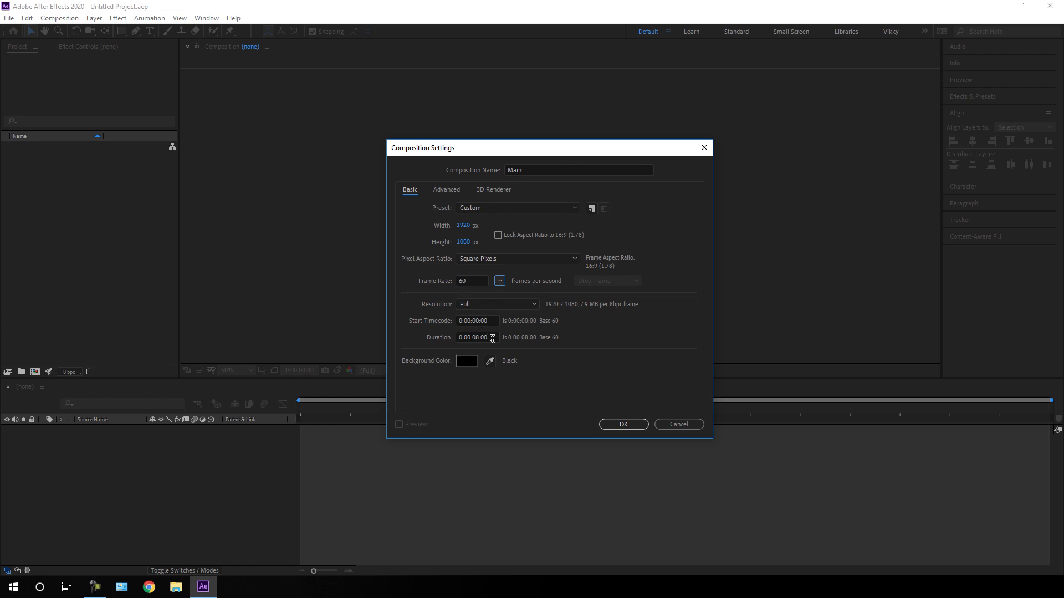
click(610, 424)
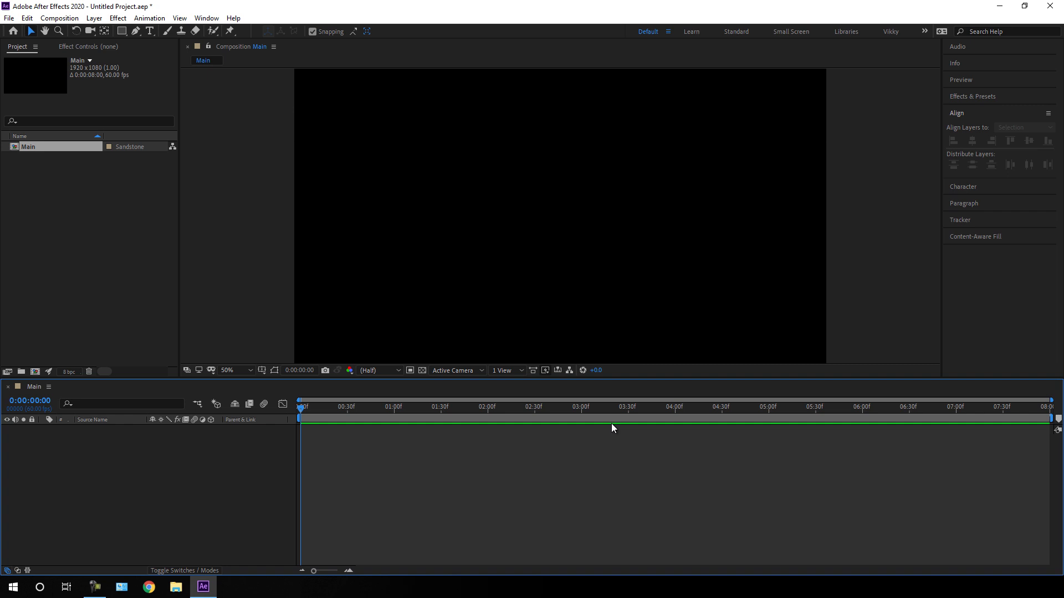
Add a composition-sized solid layer named BG with the dark gray color 0E0E0E, and leave it deselected
click(94, 19)
mouse_move(114, 31)
click(287, 43)
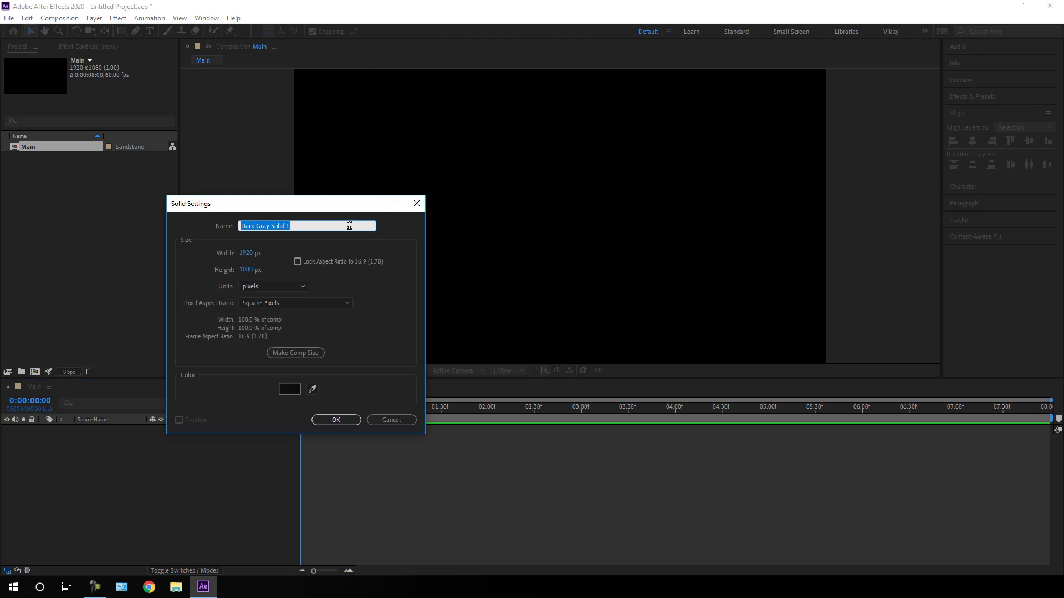
text(BG)
click(288, 389)
drag(58, 386, 50, 386)
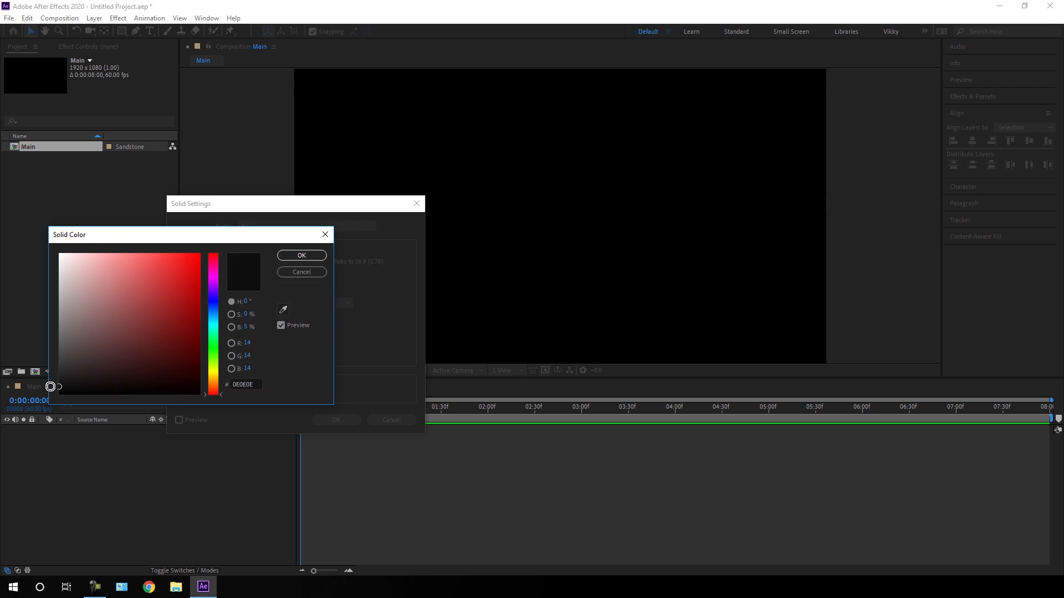
click(291, 256)
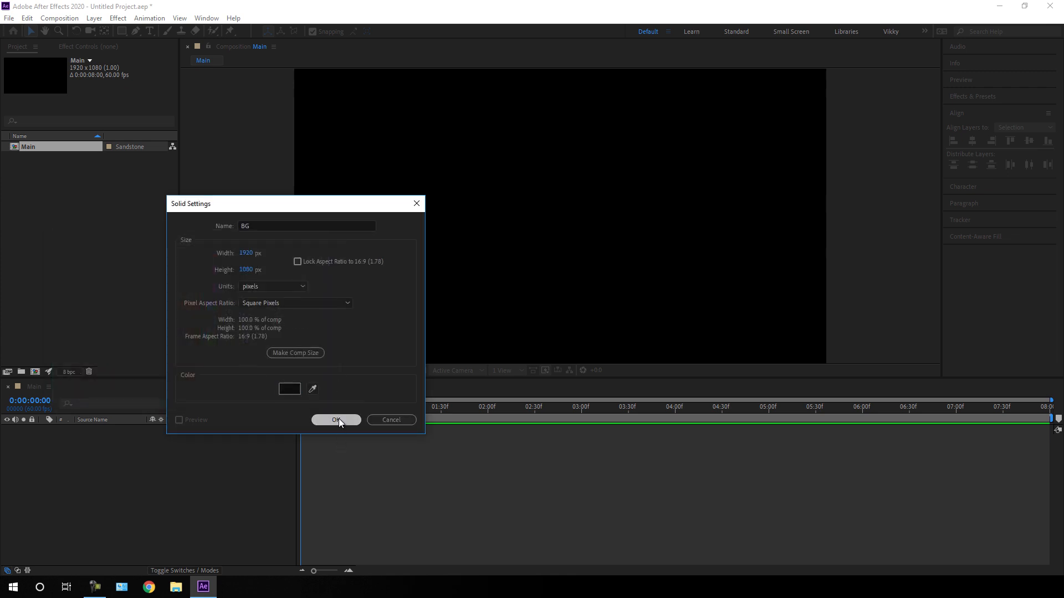
click(337, 419)
click(156, 501)
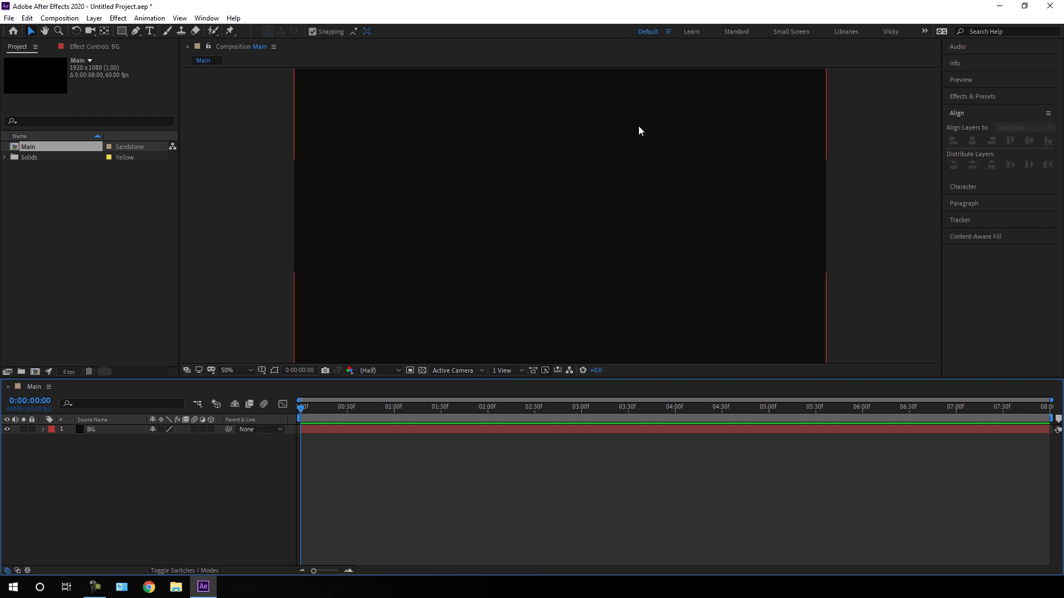
Draw a large circle with the Ellipse tool, centered near the middle of the frame and extending beyond its vertical bounds
mouse_move(124, 33)
mouse_down()
mouse_move(154, 76)
mouse_move(169, 59)
mouse_up()
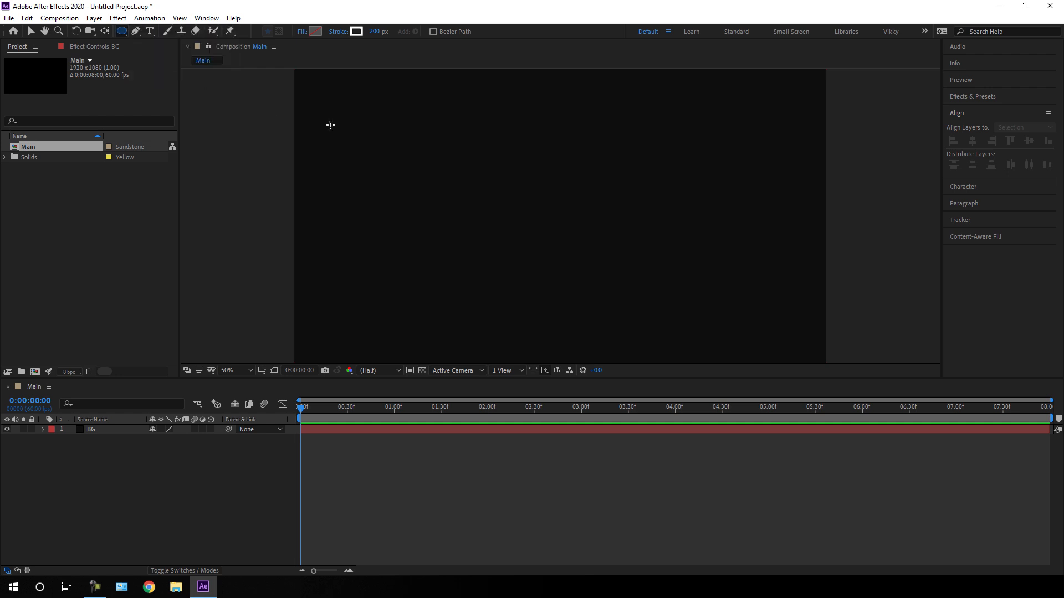
click(554, 207)
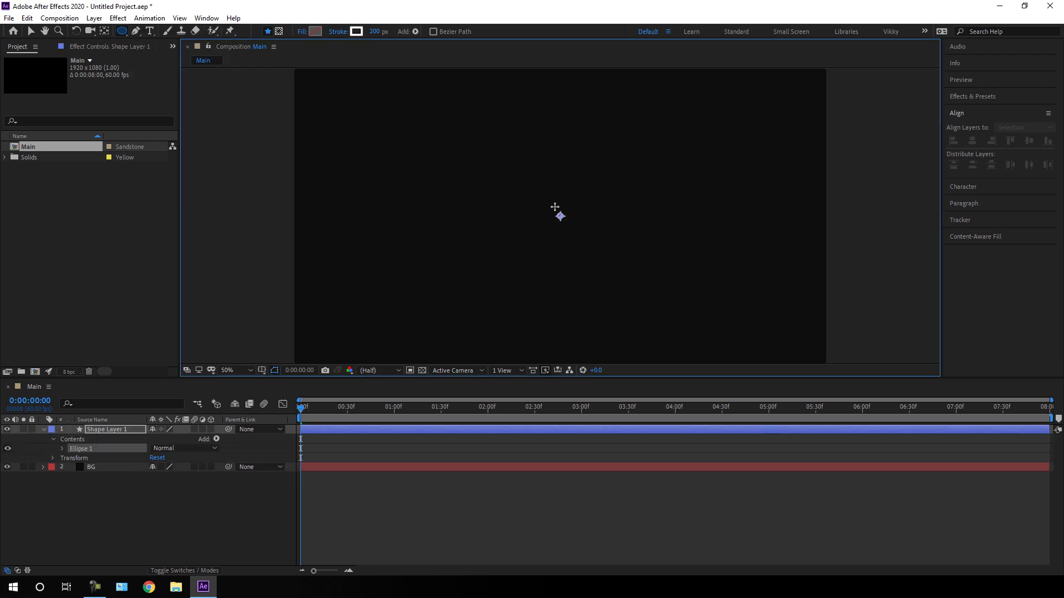
mouse_move(560, 213)
mouse_down()
mouse_move(620, 257)
mouse_move(753, 320)
mouse_up()
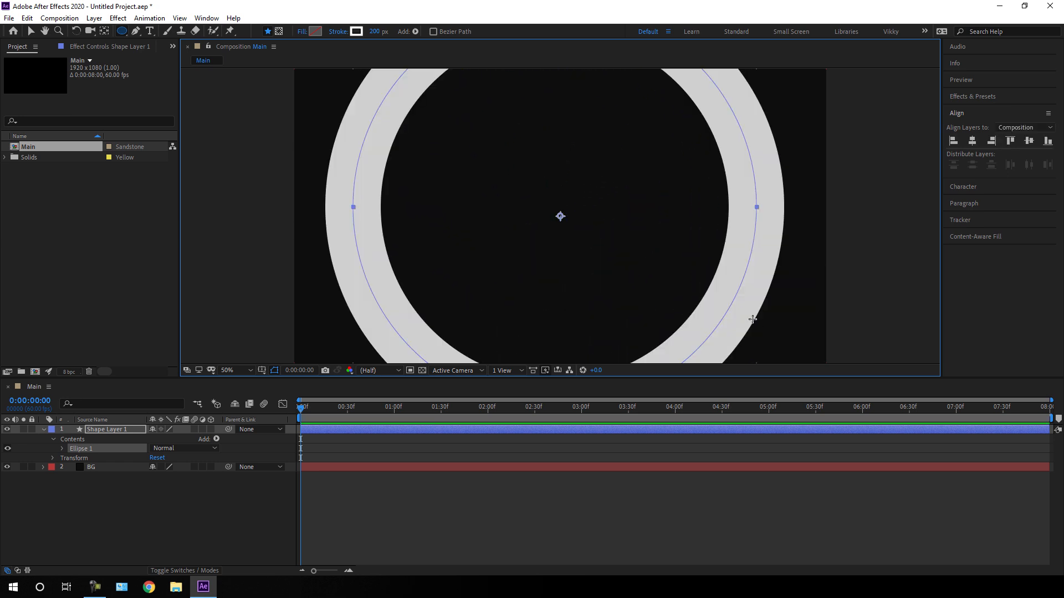
Set the circle's fill to None and its stroke to Solid Color at 80% opacity
click(302, 32)
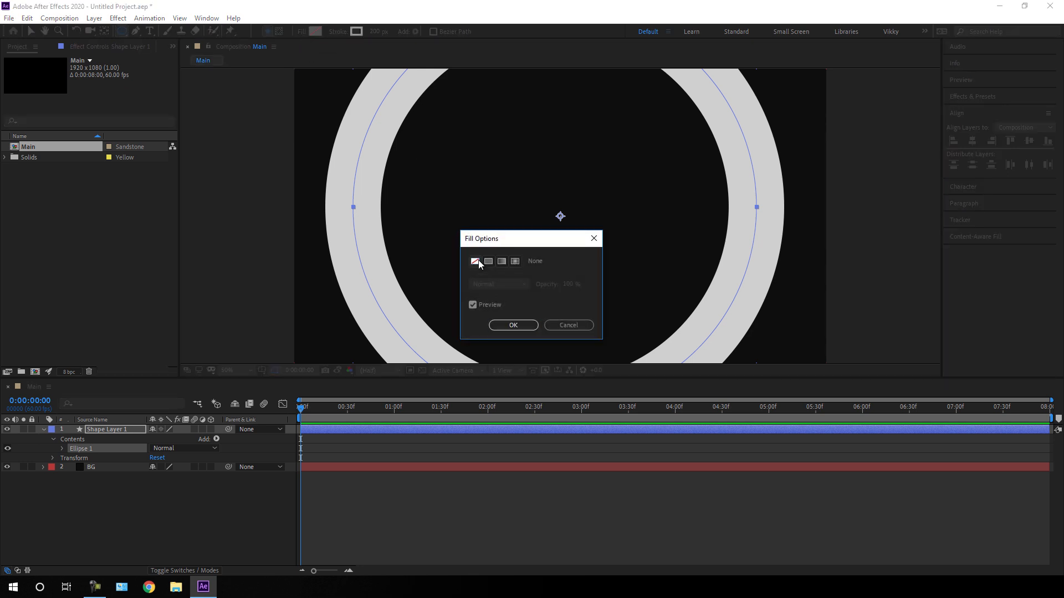
click(511, 325)
click(338, 32)
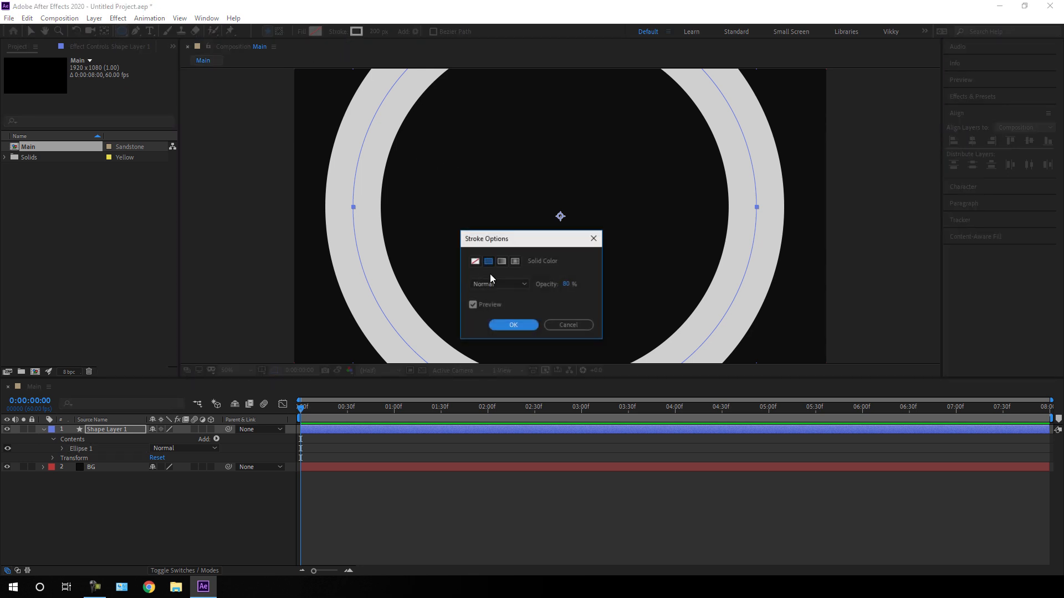
click(503, 324)
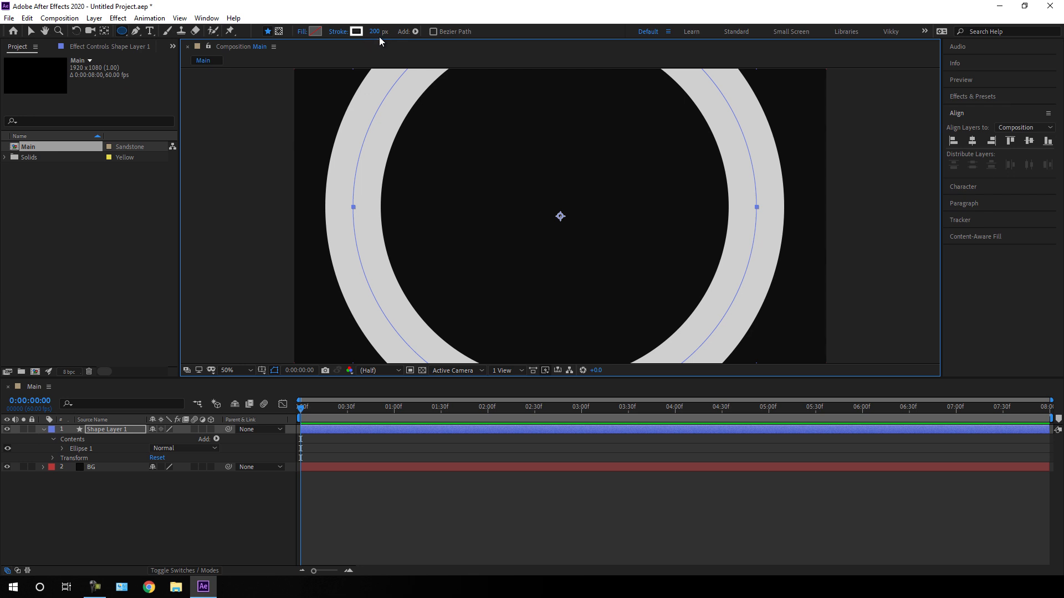
Rename the circle's shape layer to Shape 1 and collapse its properties
right_click(118, 431)
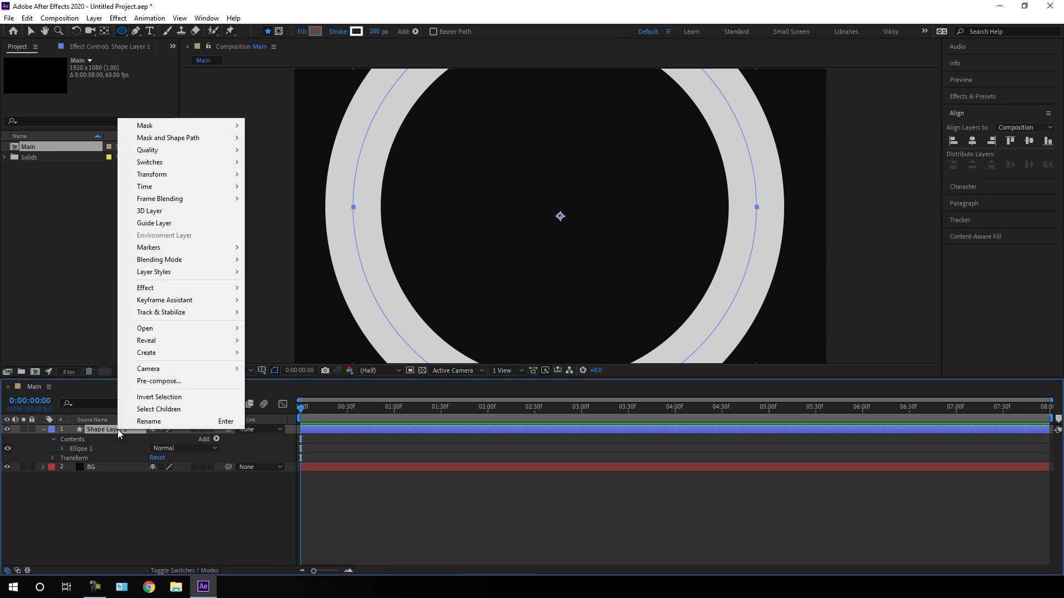
click(151, 421)
drag(134, 433, 110, 432)
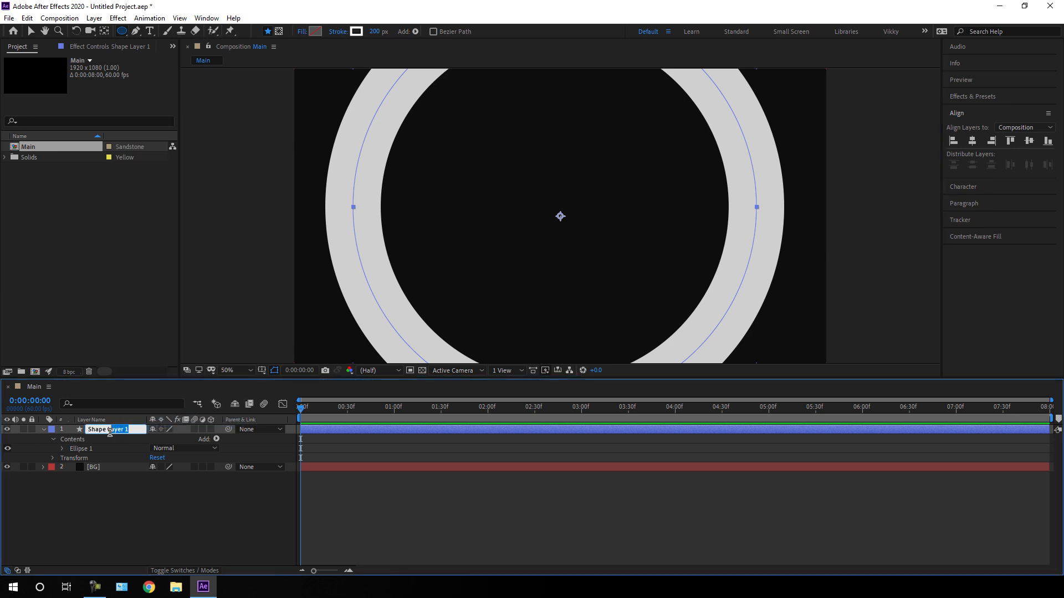
text(1)
key(Return)
click(42, 431)
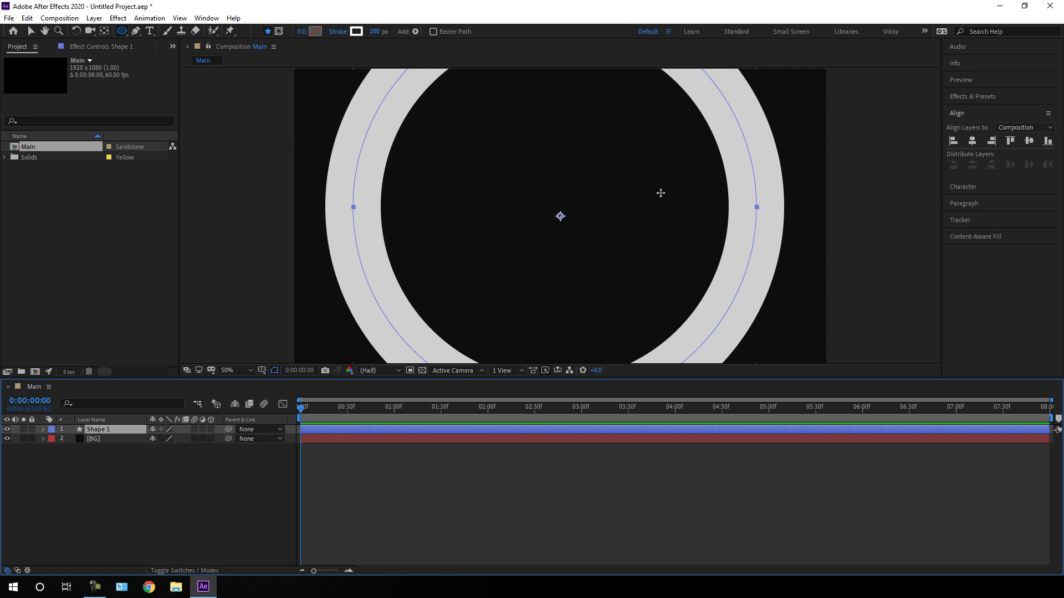
Try to adjust Shape 1's anchor point near the center of the ring
click(105, 31)
mouse_move(561, 221)
mouse_down()
mouse_move(575, 215)
mouse_move(554, 210)
mouse_move(562, 226)
mouse_up()
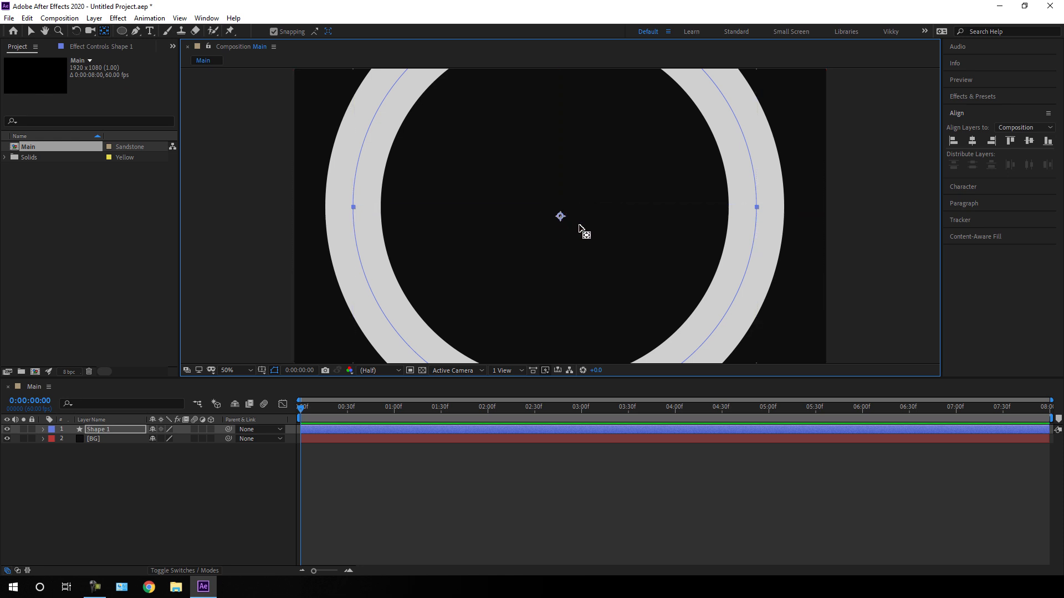
click(31, 31)
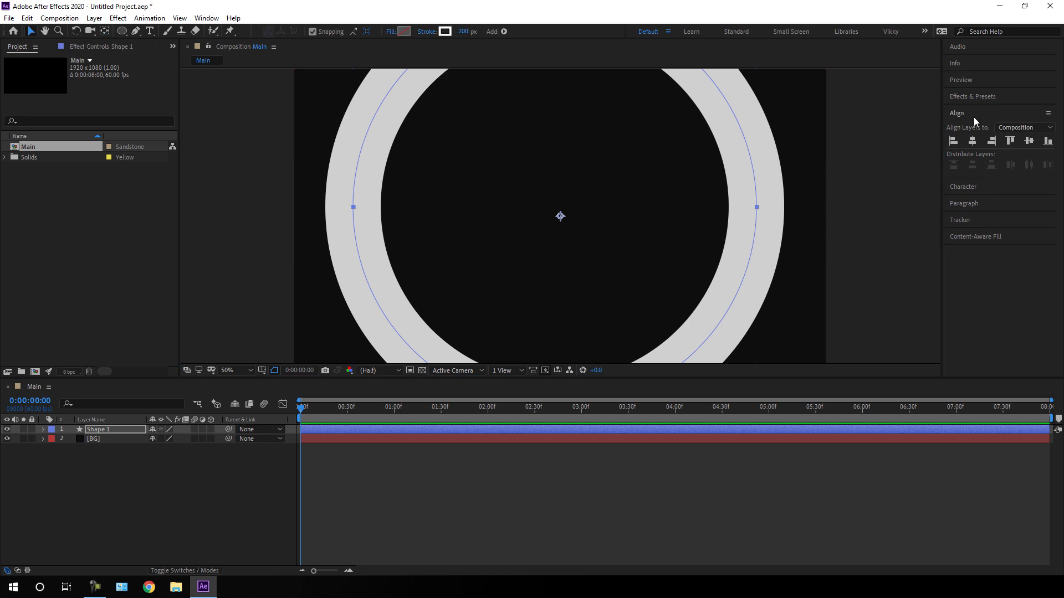
Center Shape 1 horizontally and vertically within the composition
click(209, 18)
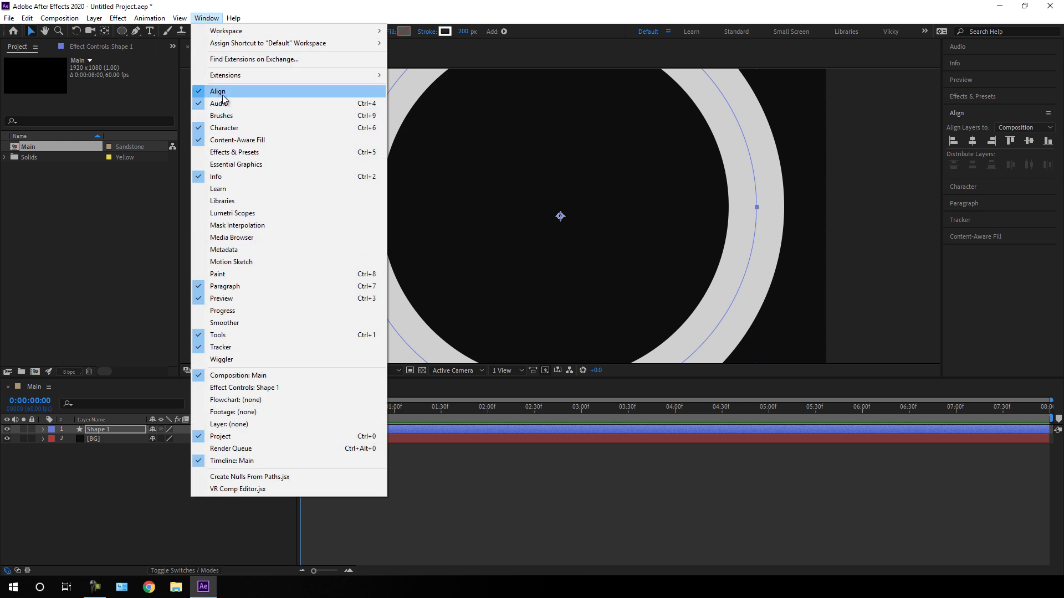
click(340, 4)
click(972, 142)
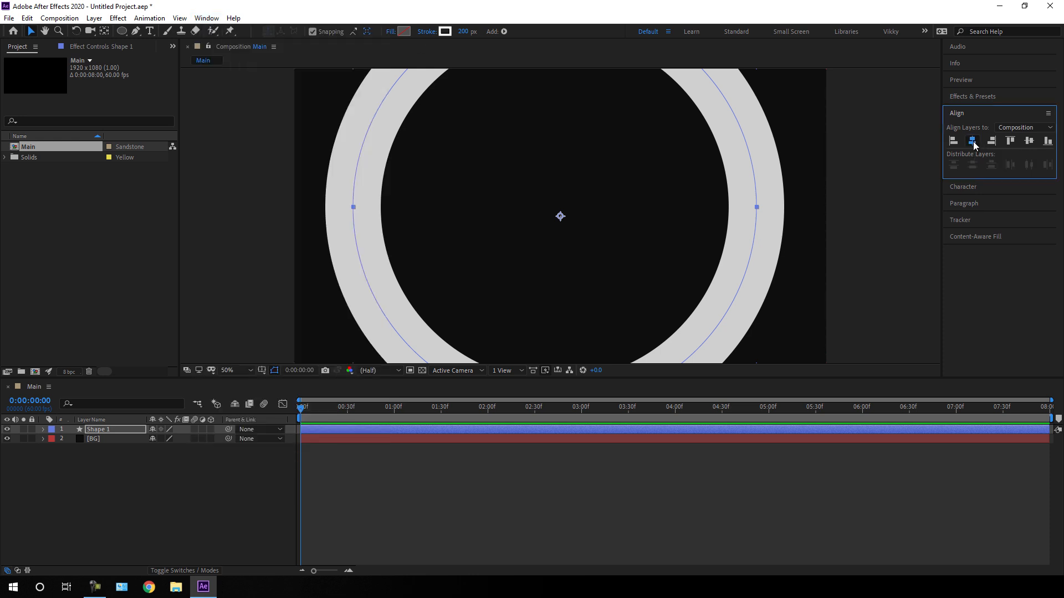
click(1028, 141)
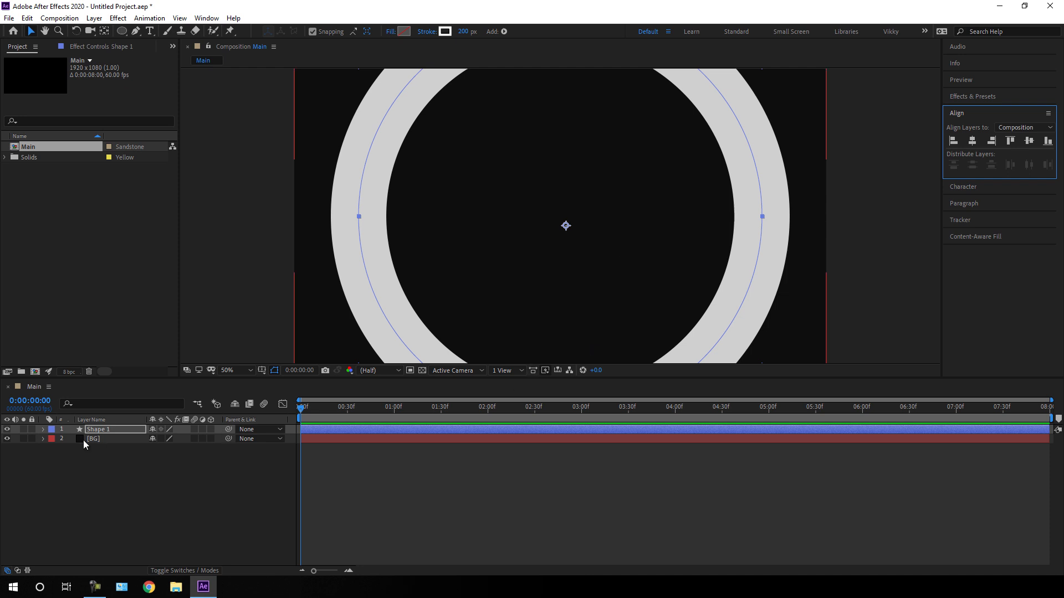
Add Trim Paths to Shape 1 and expand its properties
click(44, 431)
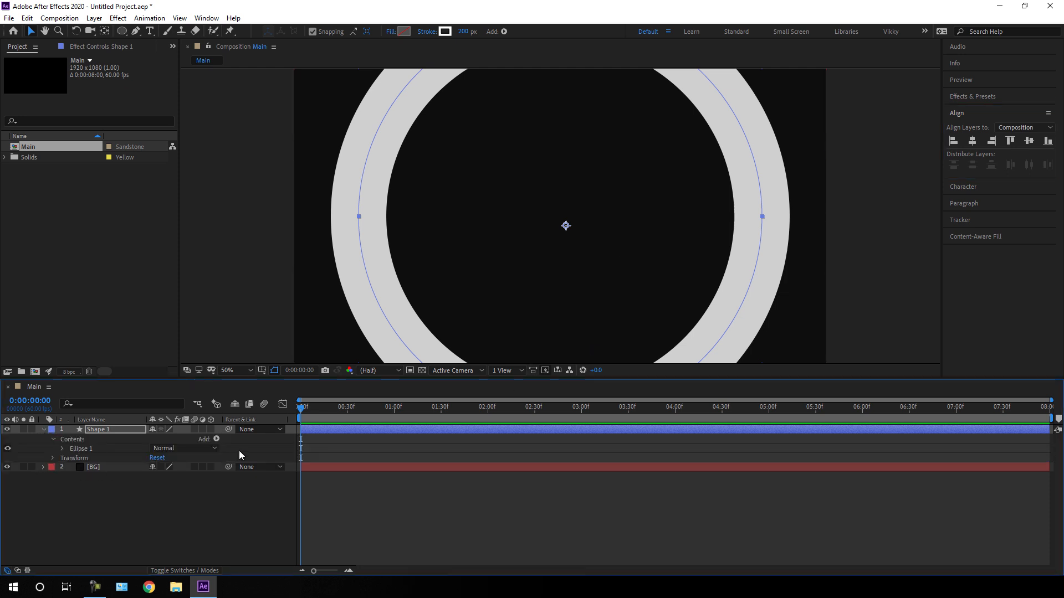
click(216, 439)
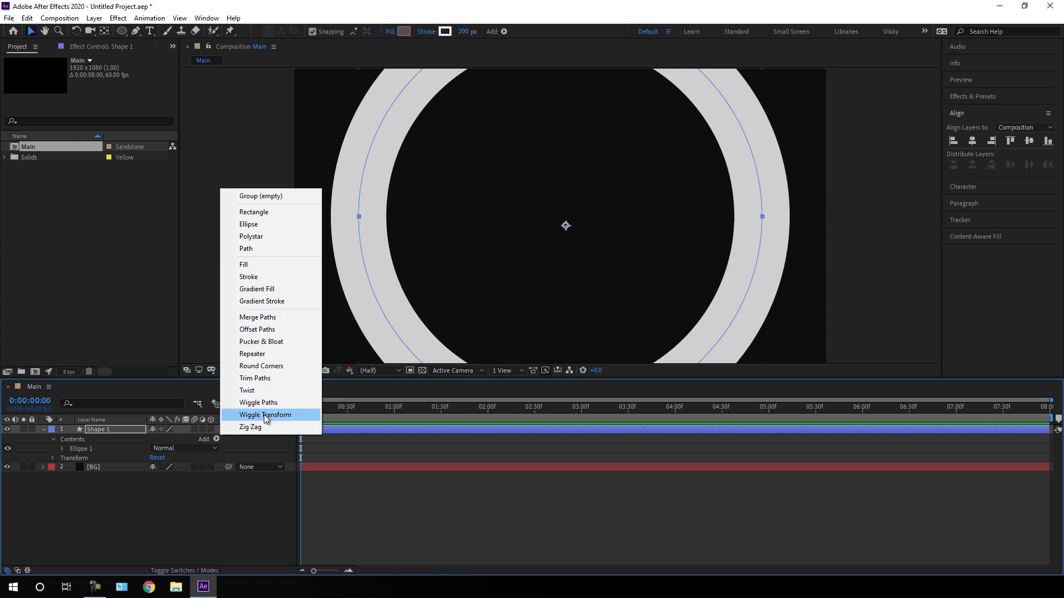
click(263, 378)
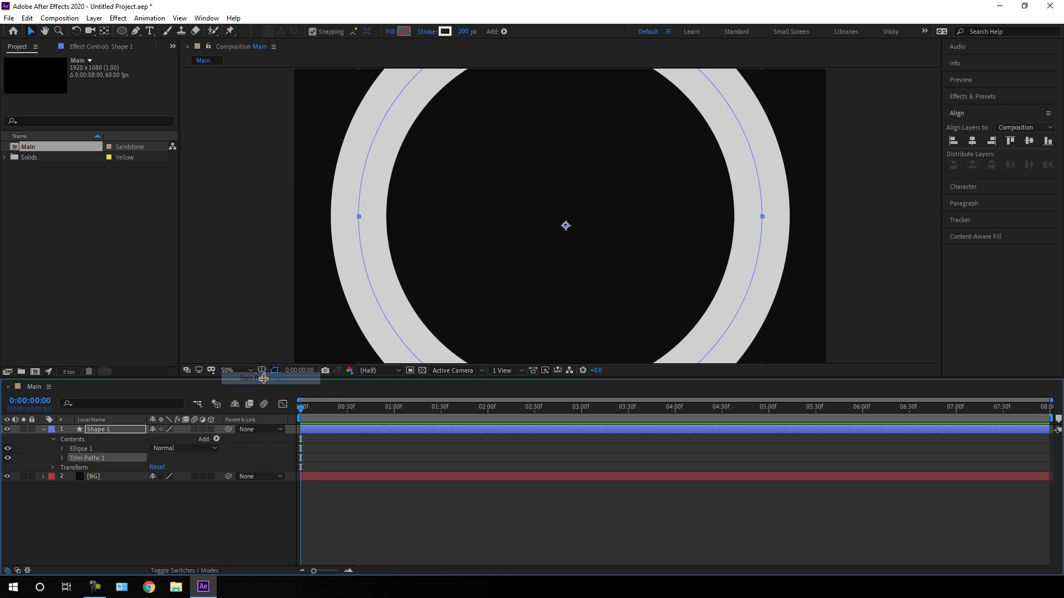
click(62, 458)
Keyframe the Trim Paths Start value at 50% at 3 seconds and at 100% at the beginning of the timeline
drag(597, 411, 582, 427)
drag(158, 480, 182, 468)
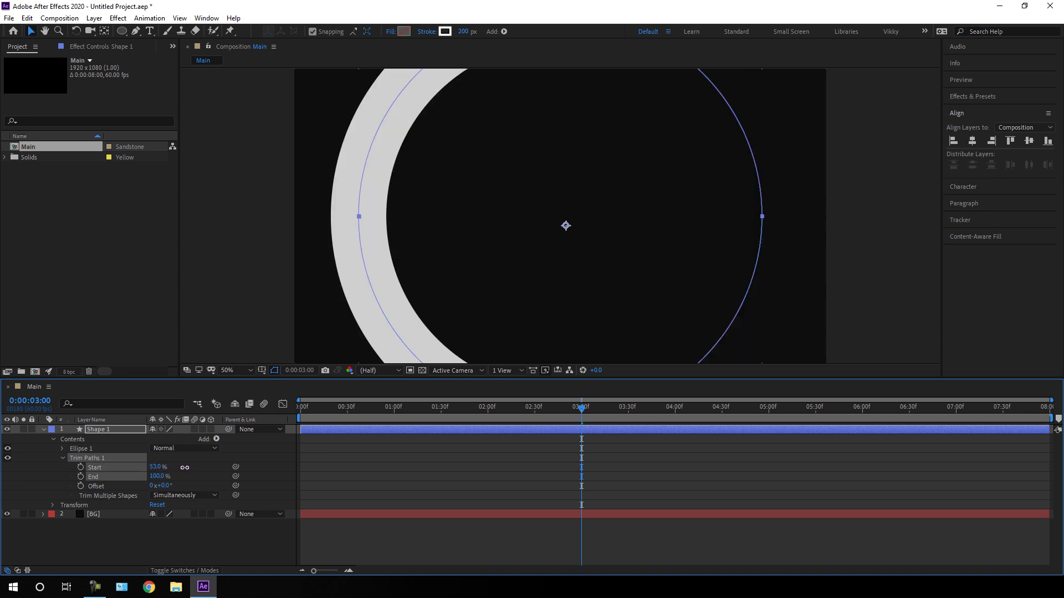
click(158, 467)
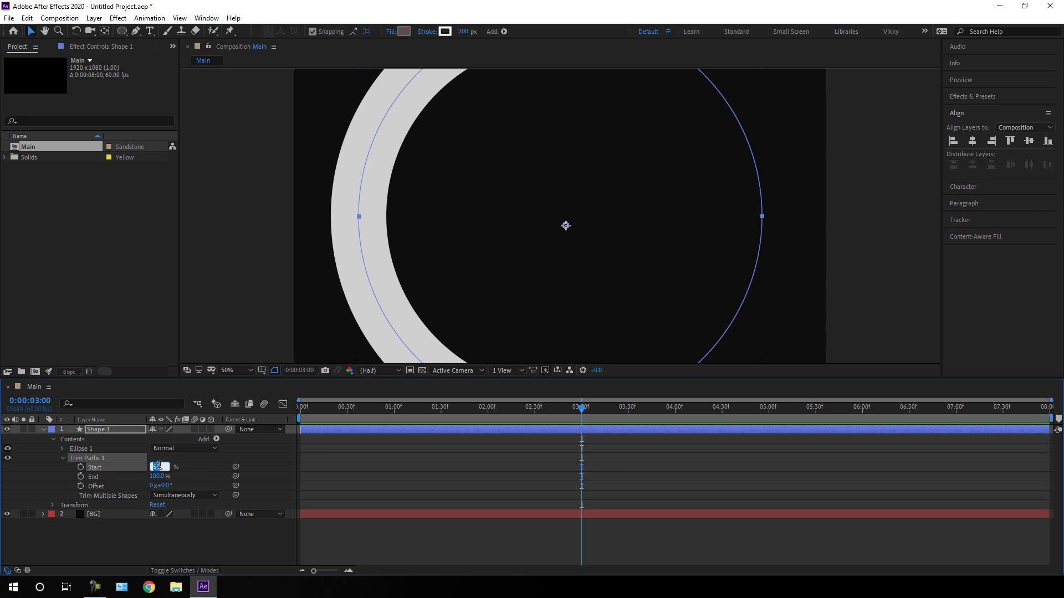
text(50)
key(Return)
click(81, 467)
drag(474, 408, 282, 421)
drag(155, 467, 202, 467)
Add a hold keyframe for Start at 5 seconds keeping 50%, and set Start to 100% at 0:00:07:59
mouse_move(322, 409)
mouse_down()
mouse_move(406, 409)
mouse_move(310, 410)
mouse_move(577, 409)
mouse_move(582, 428)
mouse_move(767, 440)
mouse_up()
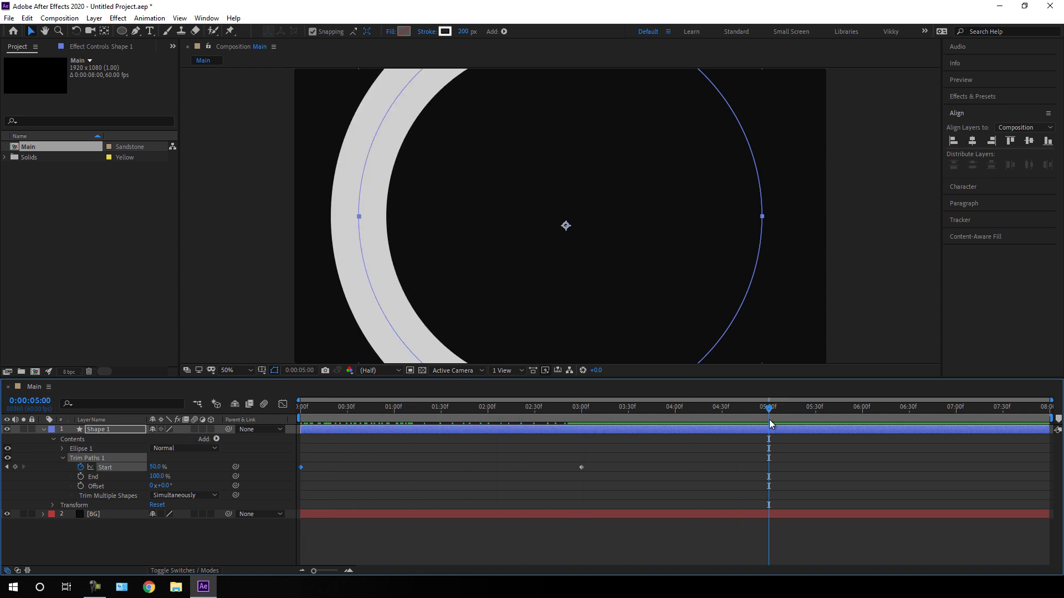
click(16, 467)
drag(794, 413, 1048, 413)
drag(156, 468, 202, 466)
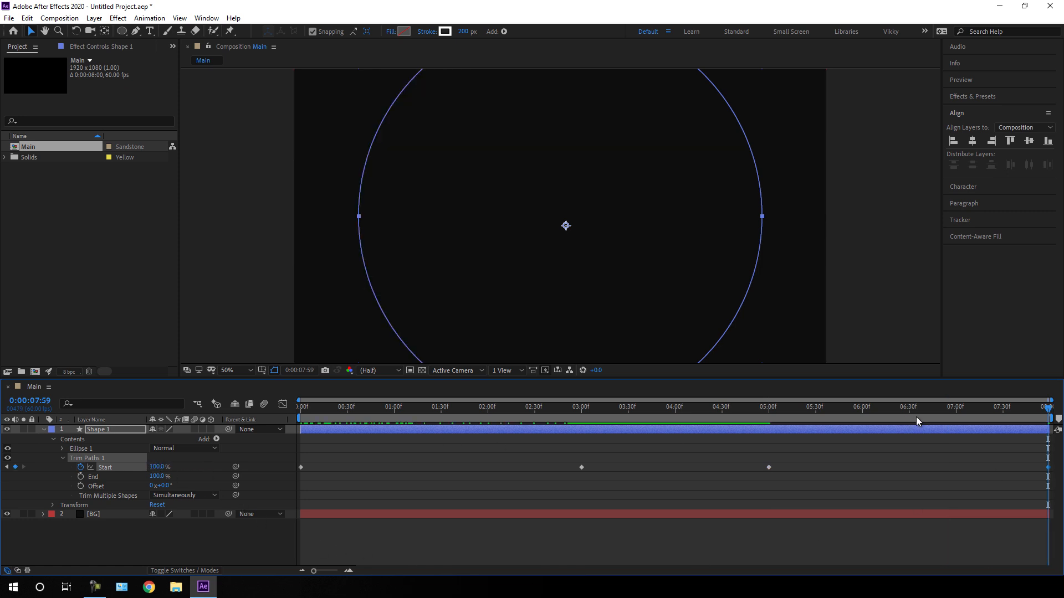
Apply Easy Ease to all Start keyframes and, in the speed graph, extend the 3- and 5-second handles outward to about 1:30f and 6:30f
drag(812, 458, 279, 485)
key(F9)
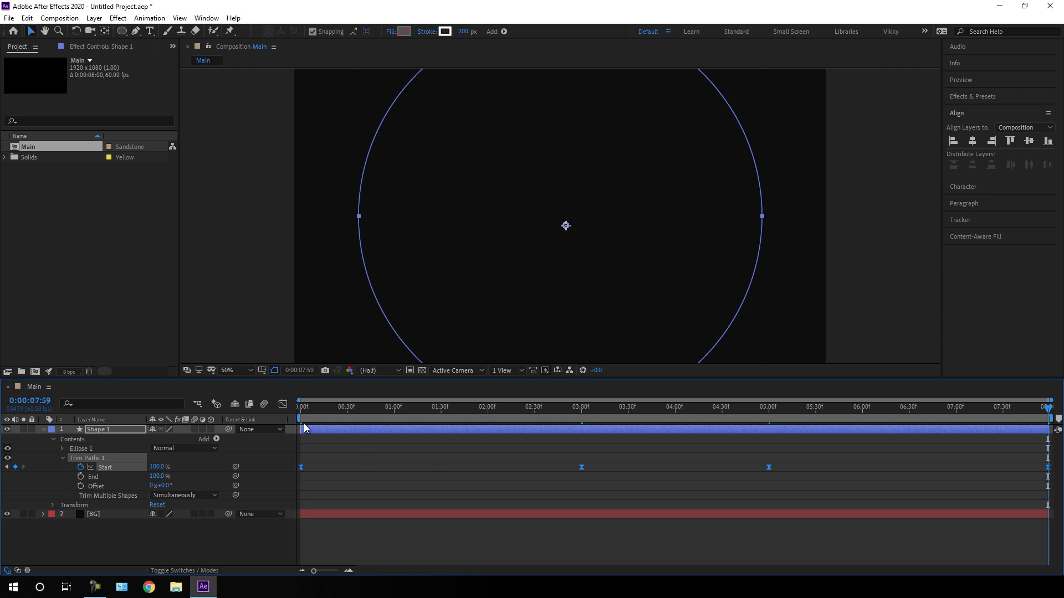
click(282, 406)
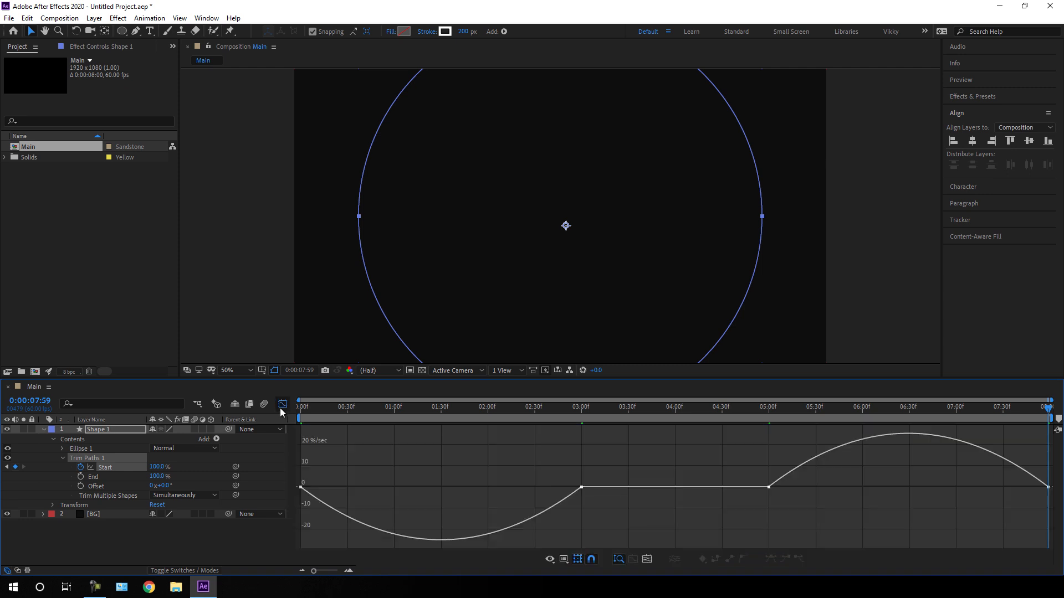
right_click(487, 477)
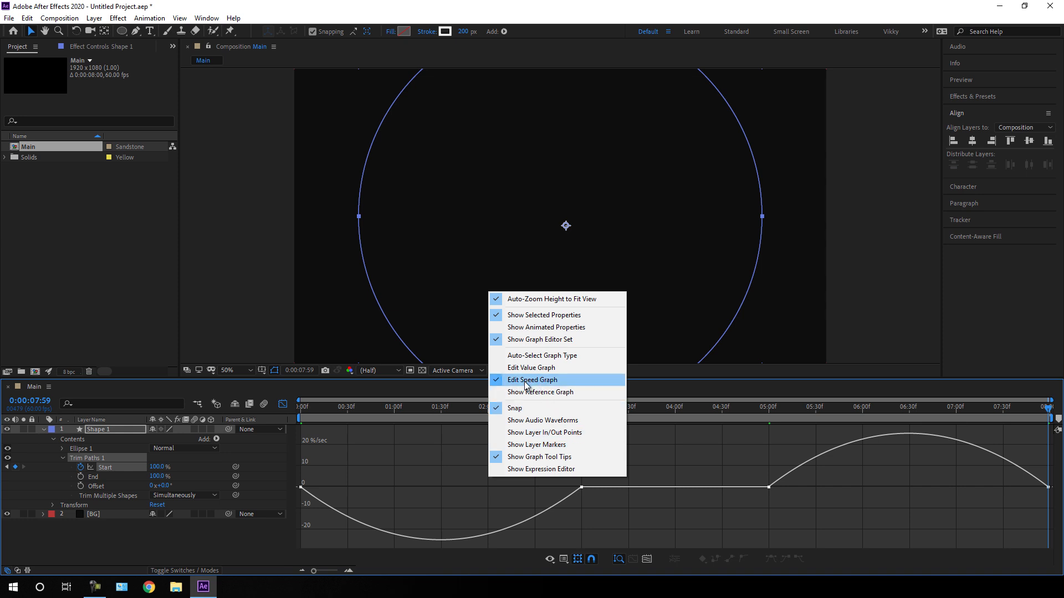
click(645, 479)
drag(611, 472, 414, 488)
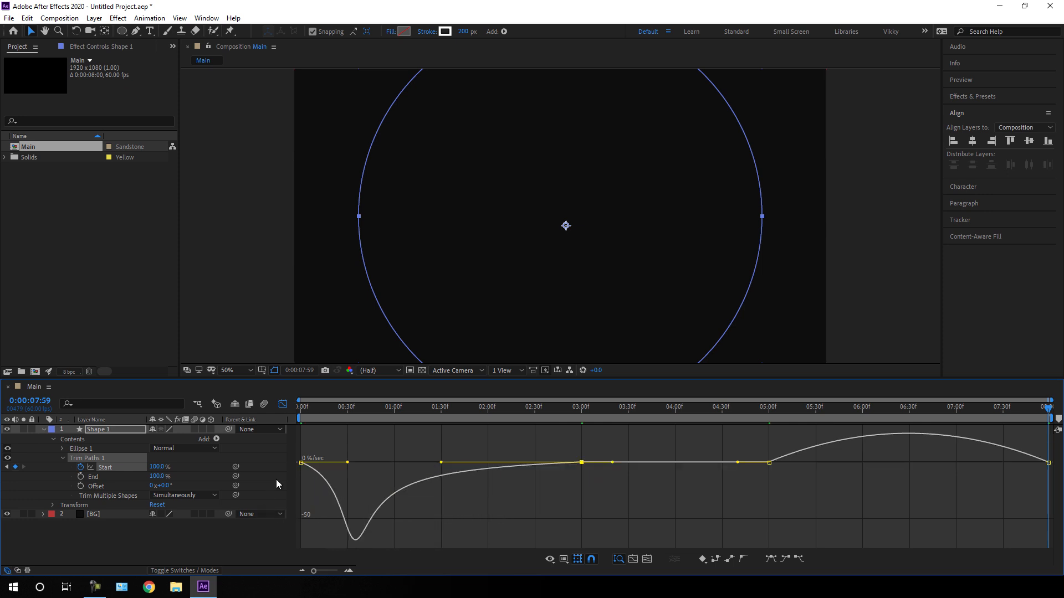
drag(759, 453, 934, 467)
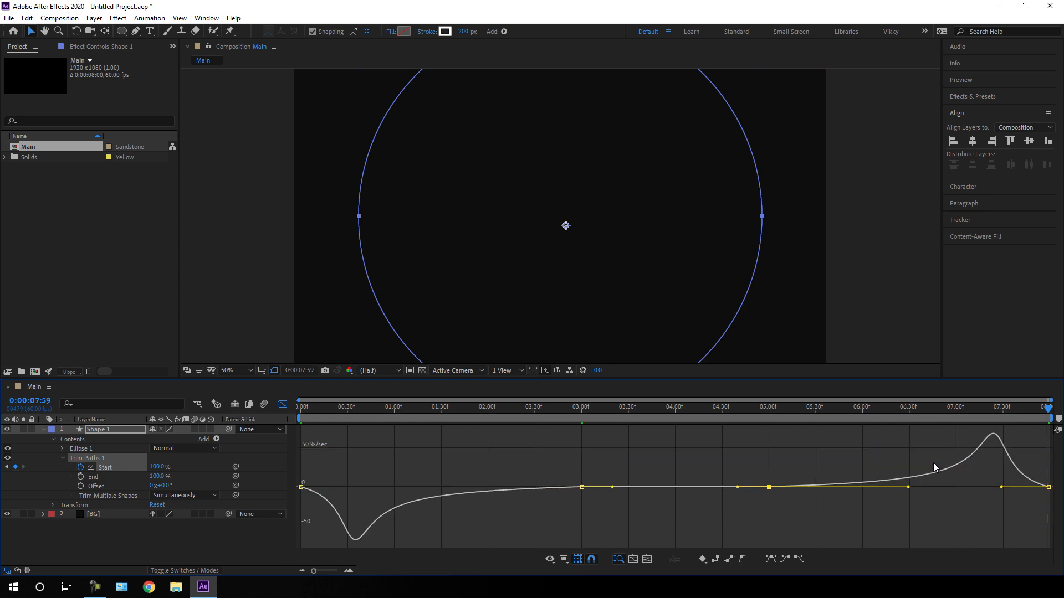
click(283, 404)
Play the ring animation from the start and scrub through its opening second
drag(379, 411, 221, 417)
key(space)
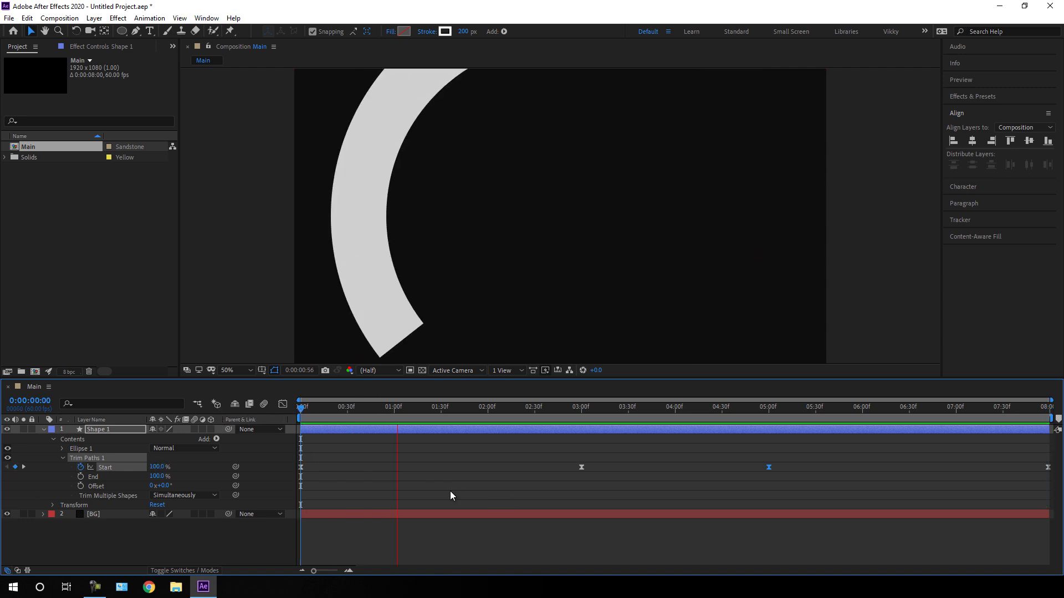
key(space)
drag(536, 411, 379, 414)
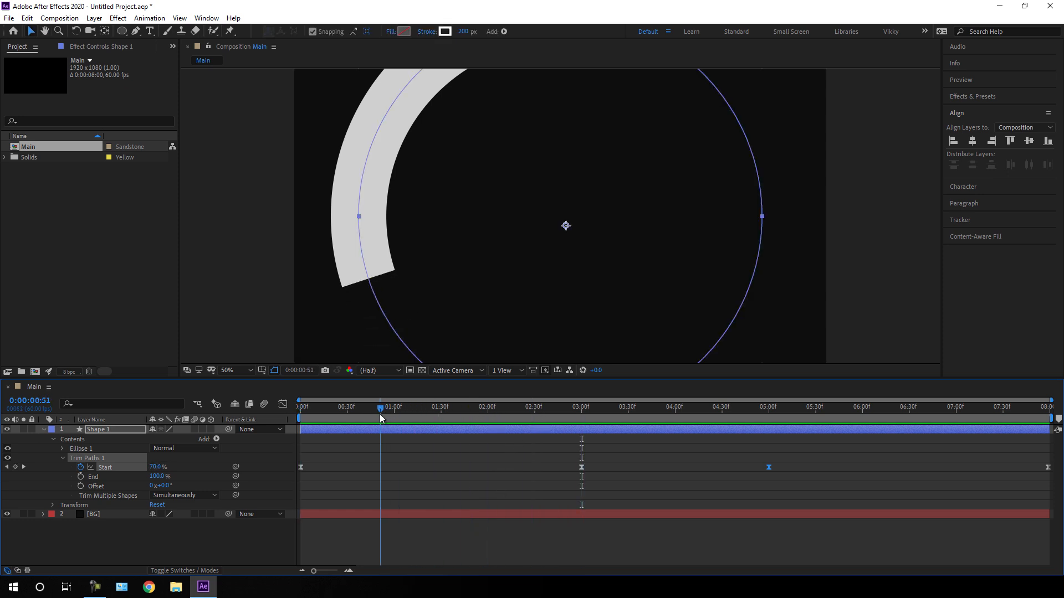
Set the Shape 1 ellipse stroke's line cap to Round Cap and scrub from the start to about 2 seconds
click(63, 458)
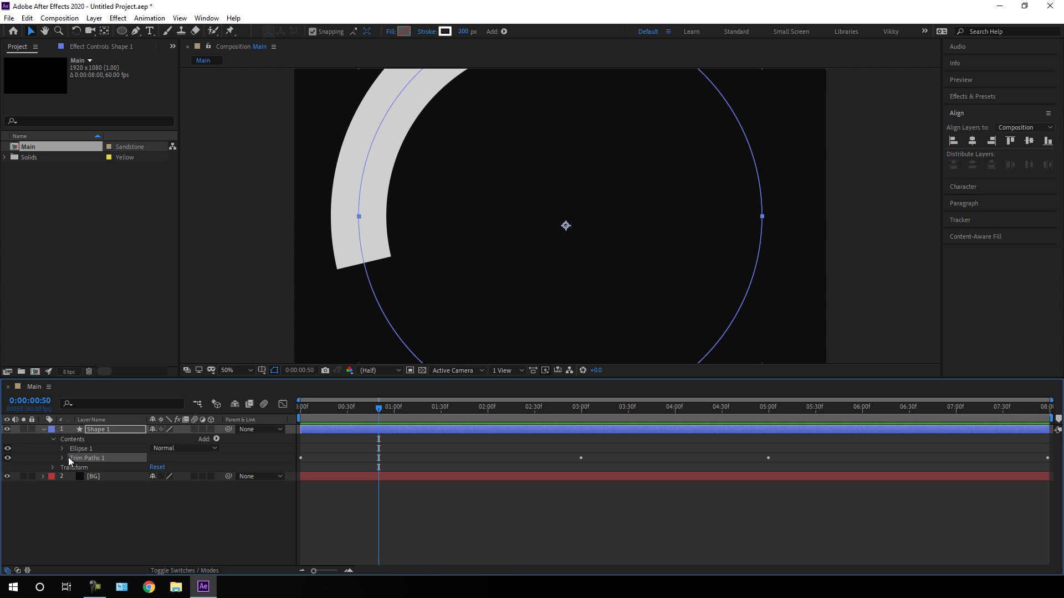
click(62, 450)
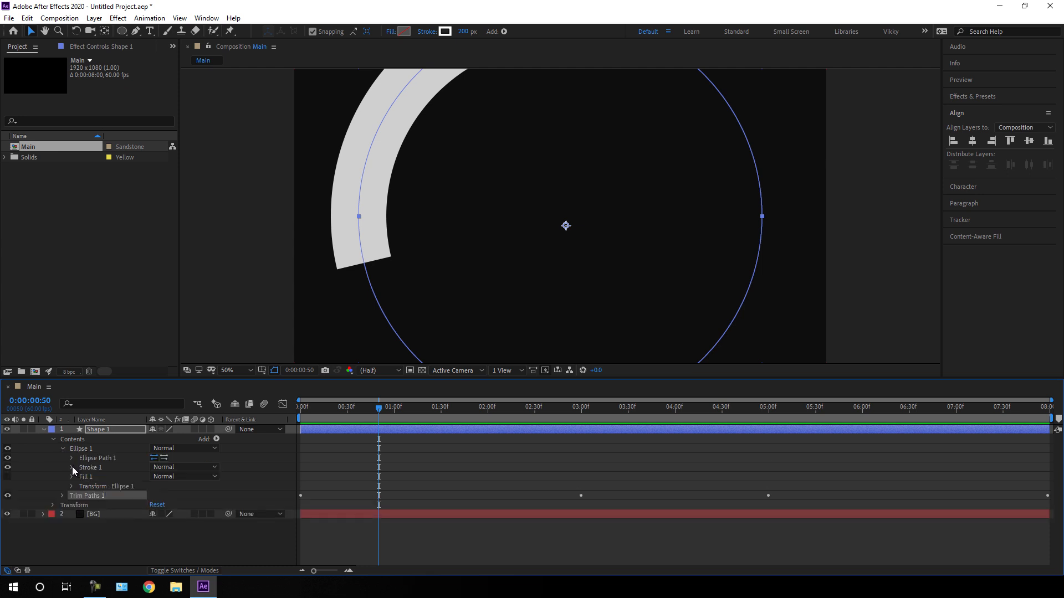
click(72, 468)
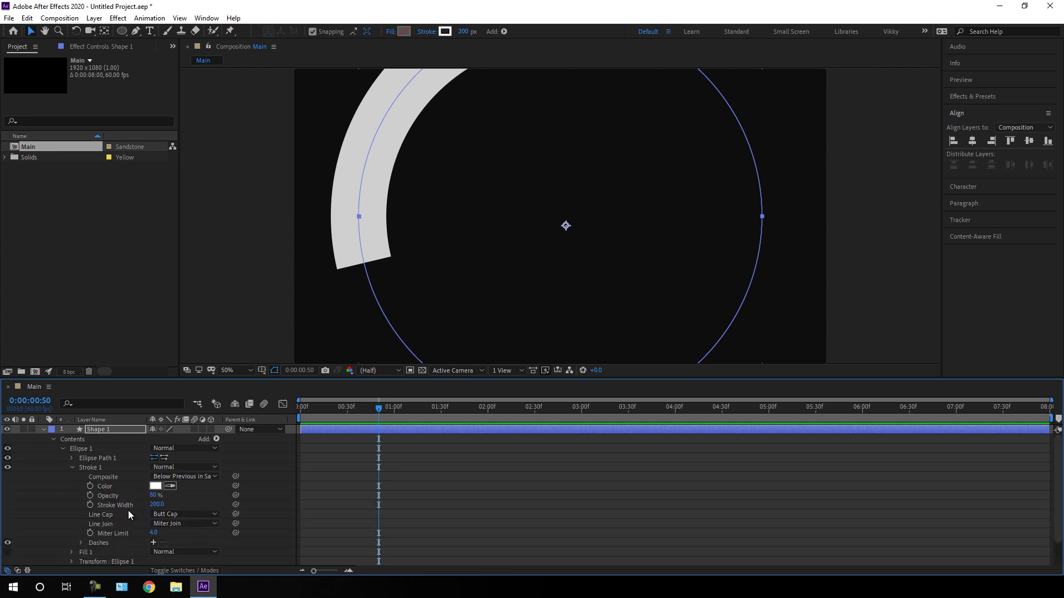
click(182, 515)
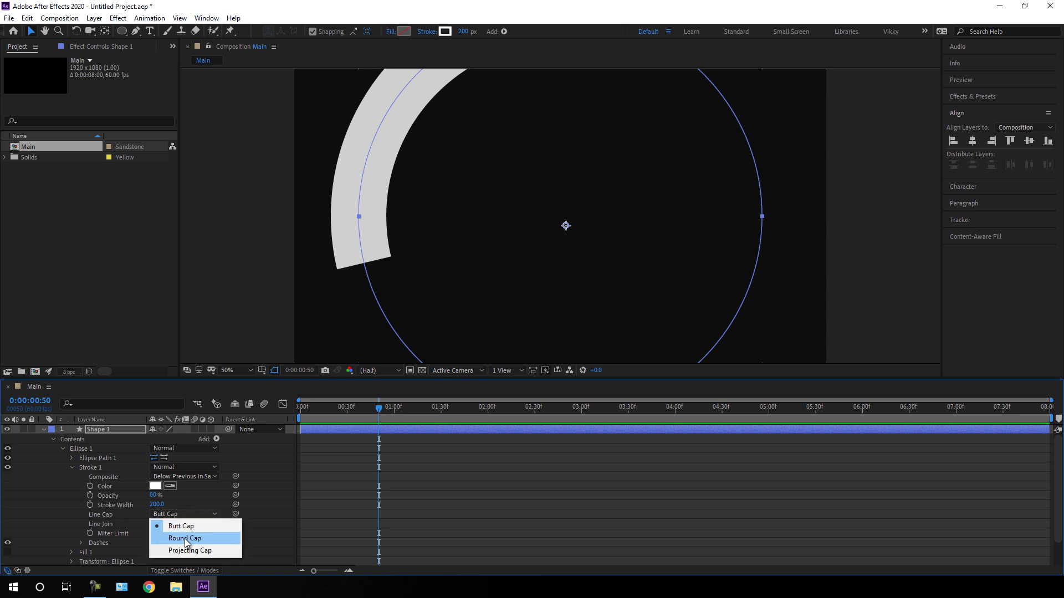
click(185, 539)
key(Home)
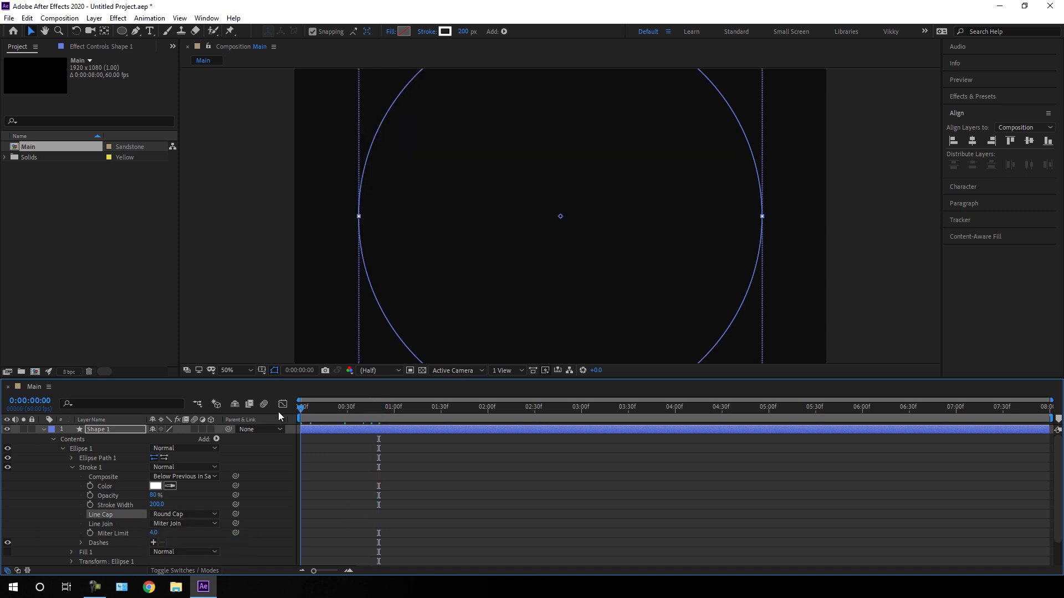
click(45, 429)
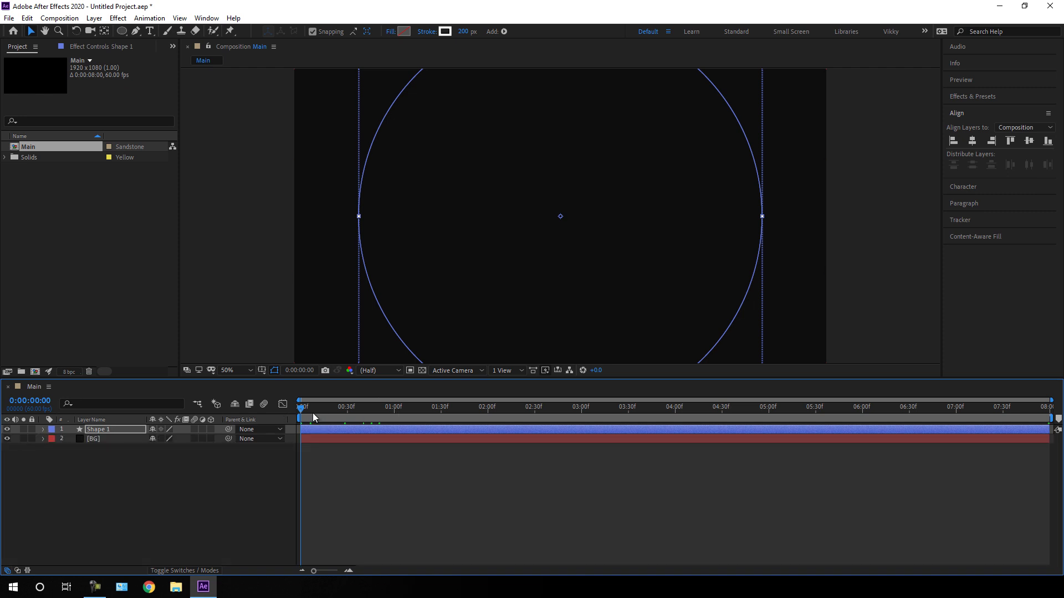
drag(312, 413, 495, 414)
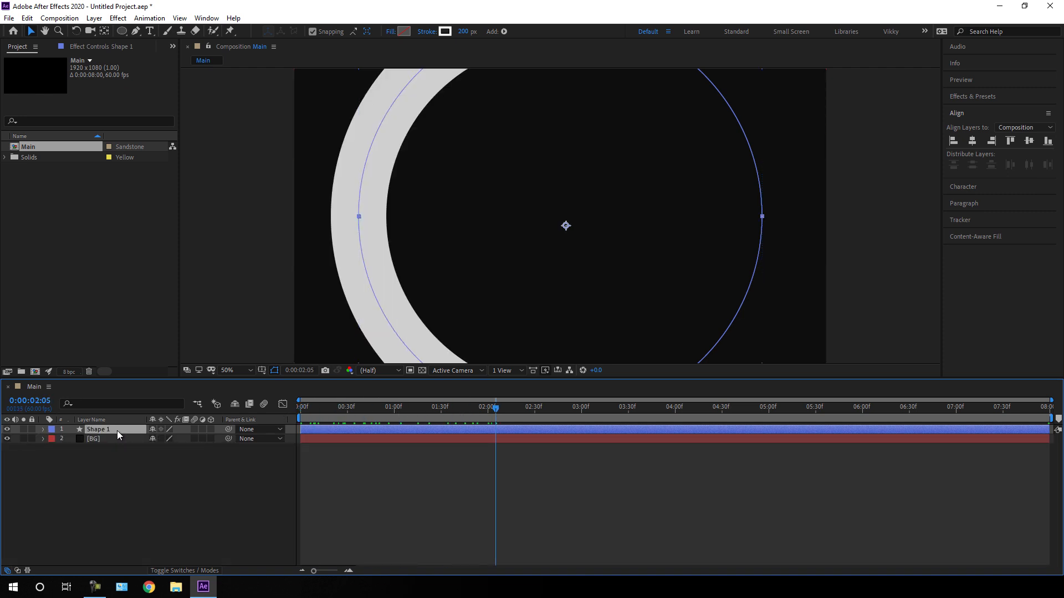
Duplicate the Shape 1 layer and flip the copy horizontally
key(ctrl+d)
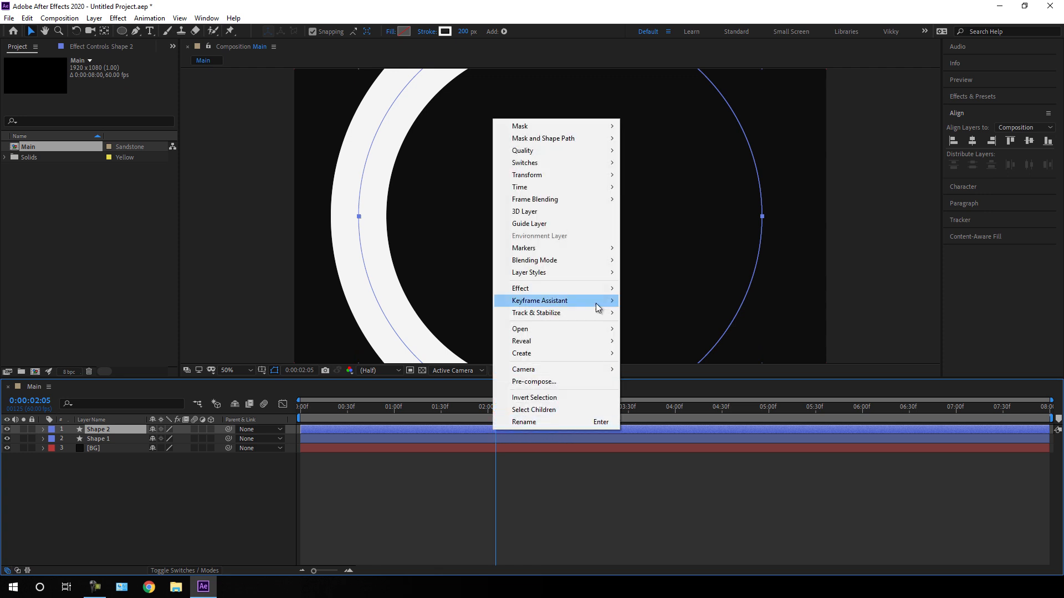
mouse_move(548, 176)
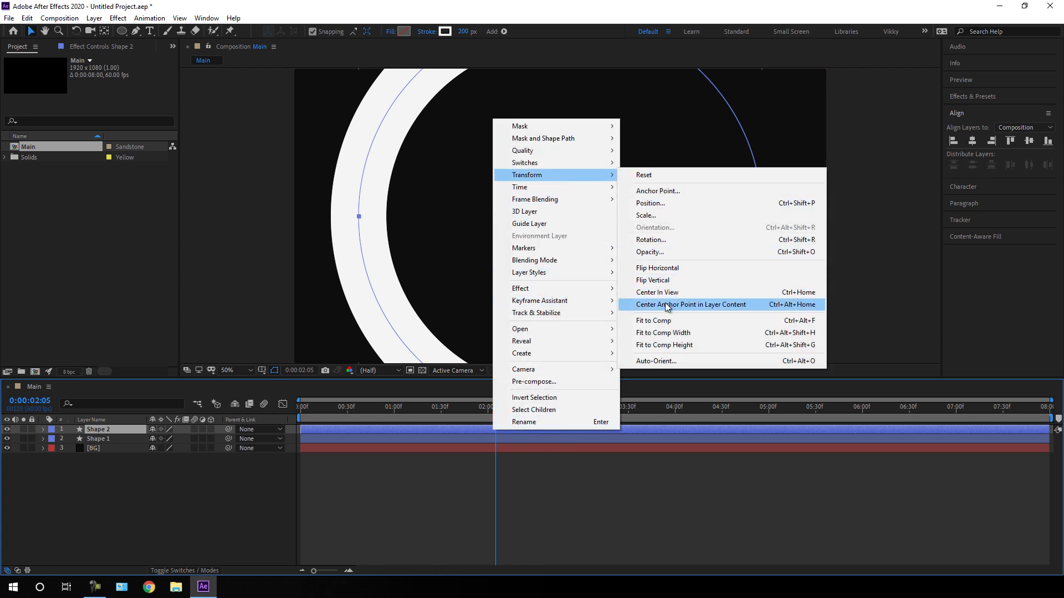
click(664, 269)
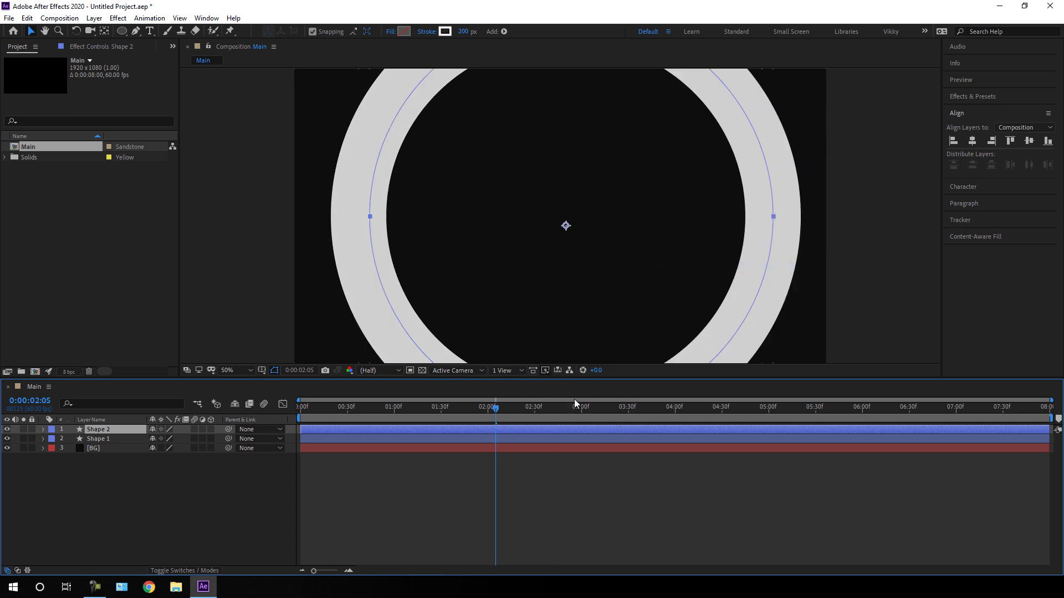
Flip the original Shape 1 layer vertically
click(488, 438)
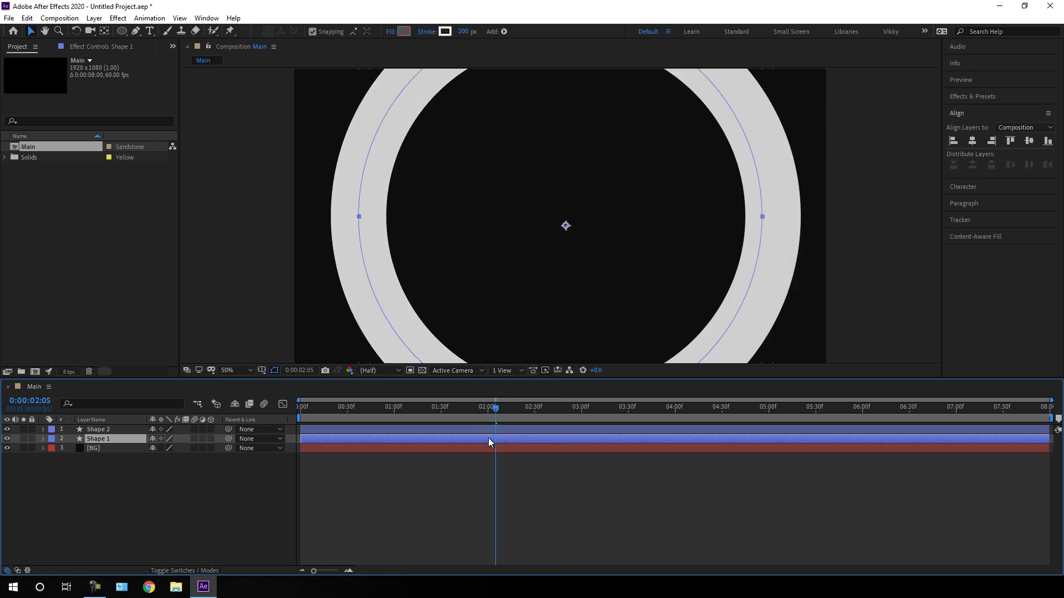
right_click(488, 438)
mouse_move(571, 185)
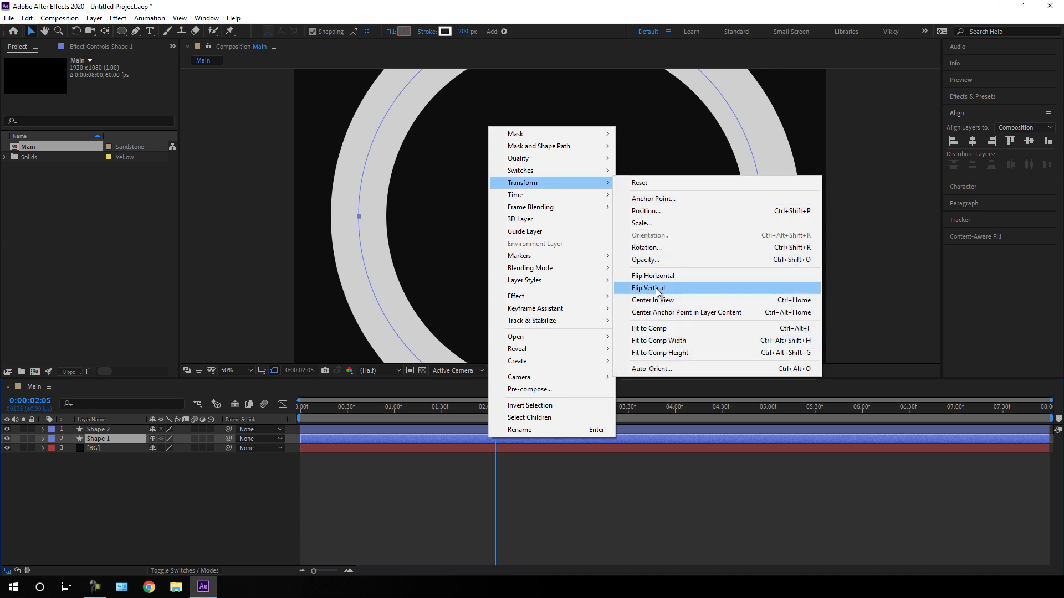
click(656, 289)
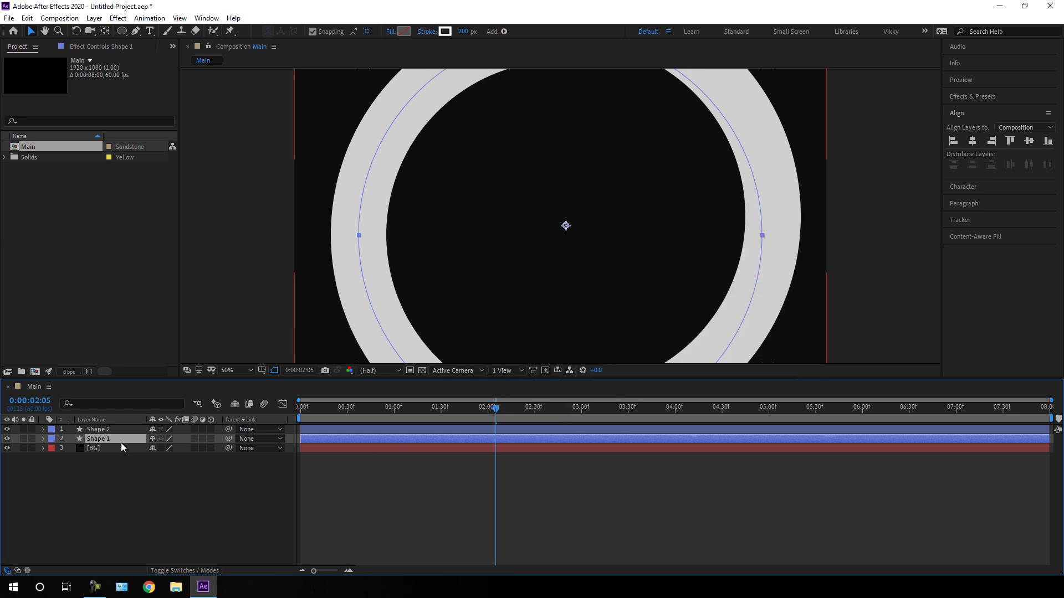
Align Shape 1 and Shape 2 to each other's horizontal and vertical centres, relative to the selection
ctrl+click(111, 430)
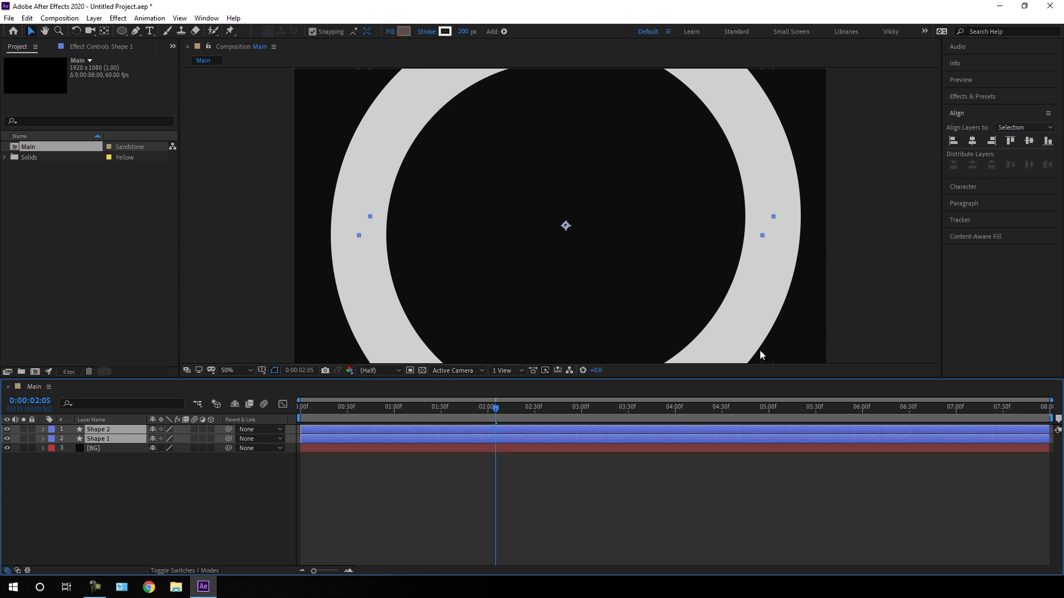
click(972, 142)
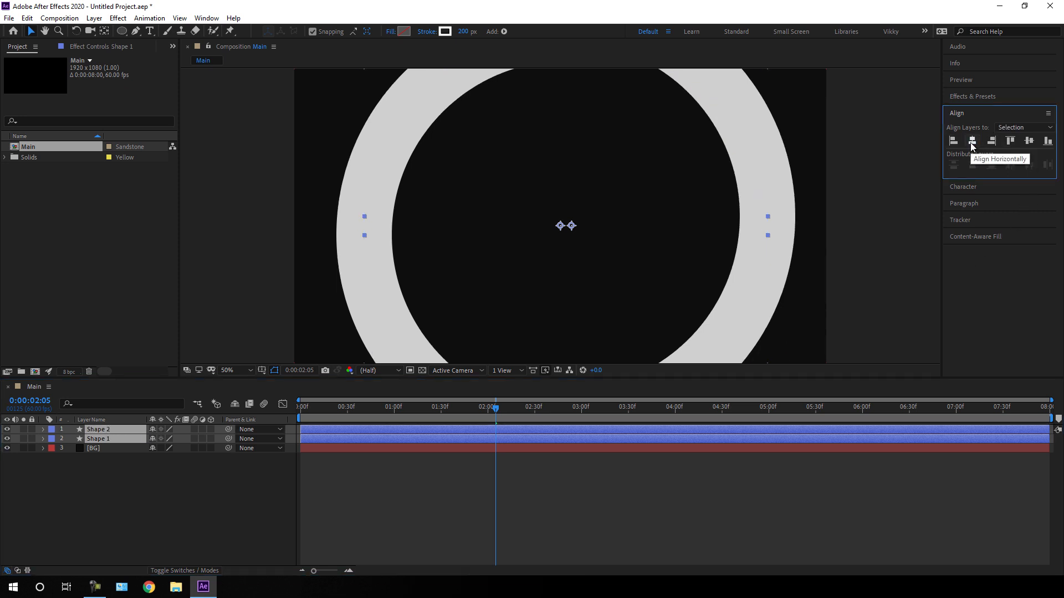
click(1029, 142)
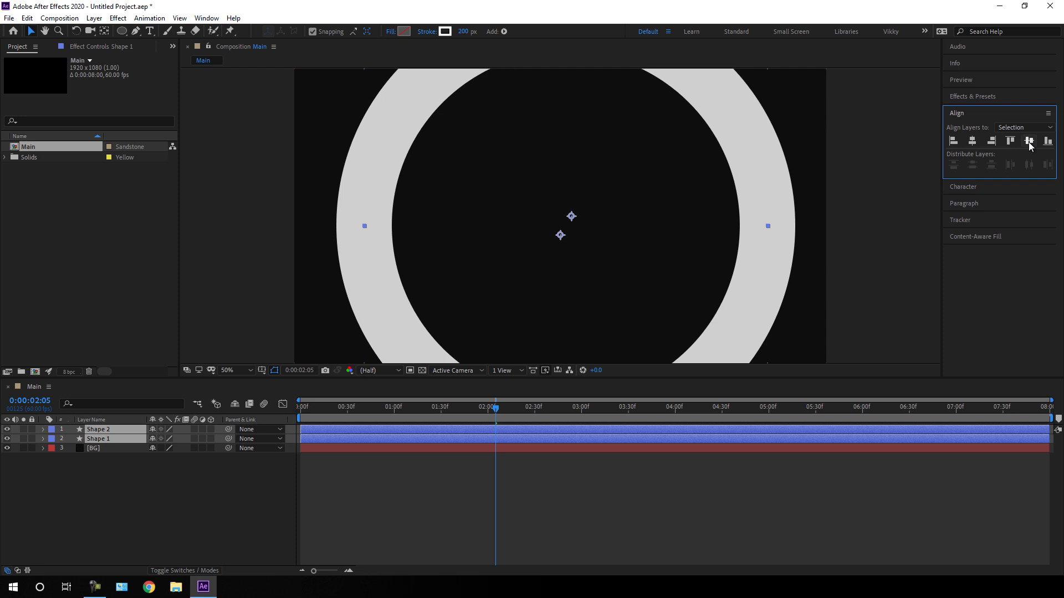
click(183, 457)
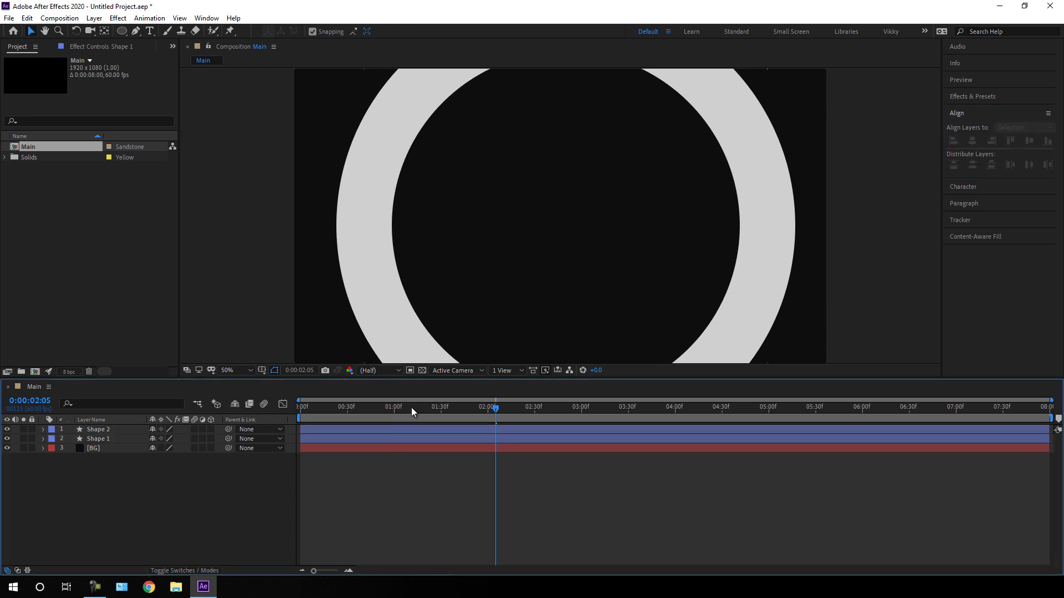
drag(411, 407, 377, 407)
Set the opacity of both Shape 1 and Shape 2 to 5% and scrub through the ring animation
click(114, 437)
shift+click(114, 432)
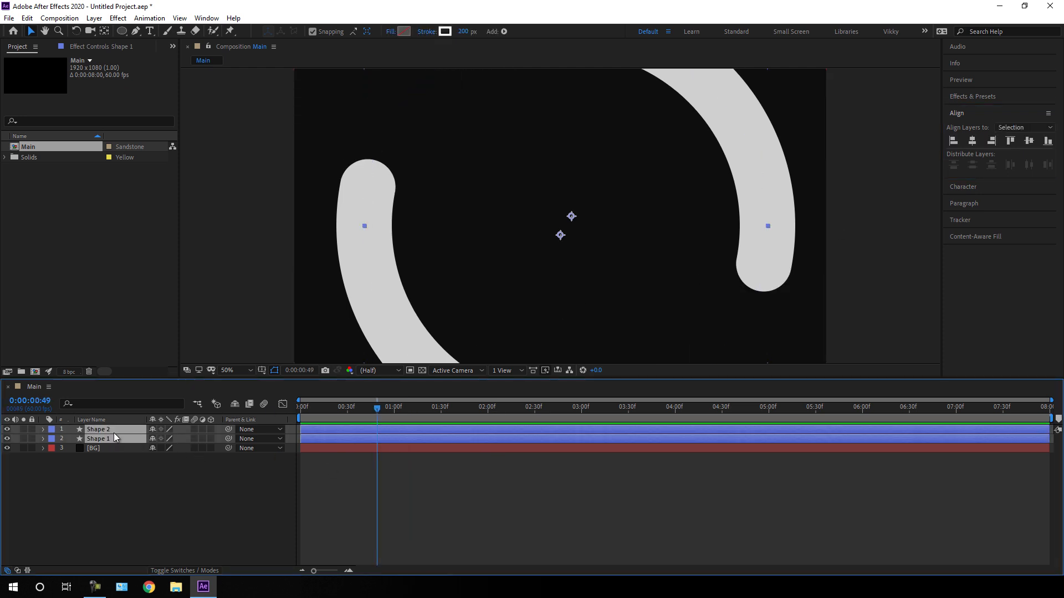
key(t)
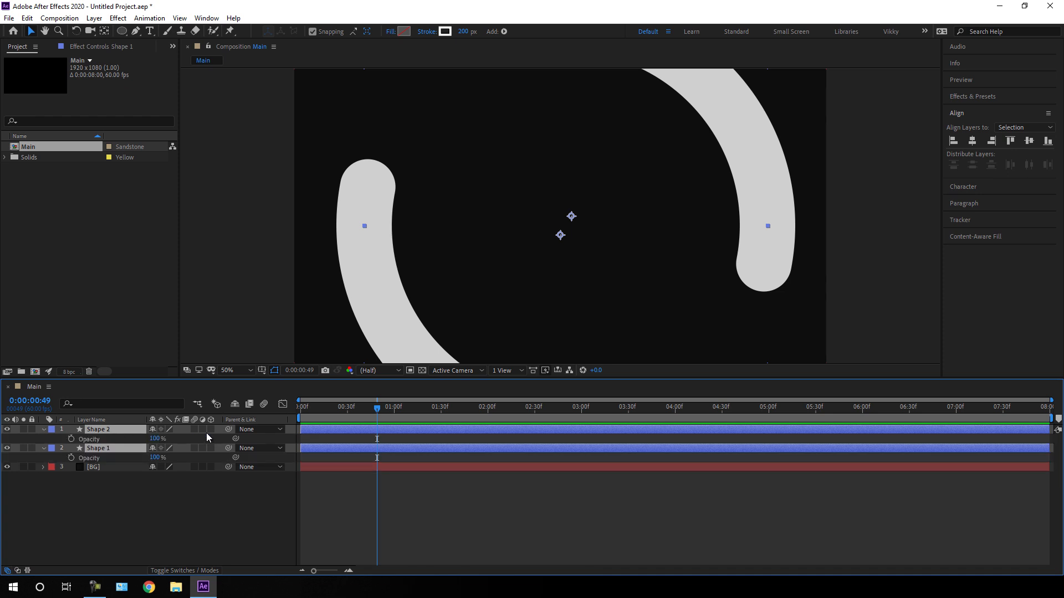
click(156, 439)
text(5)
key(Return)
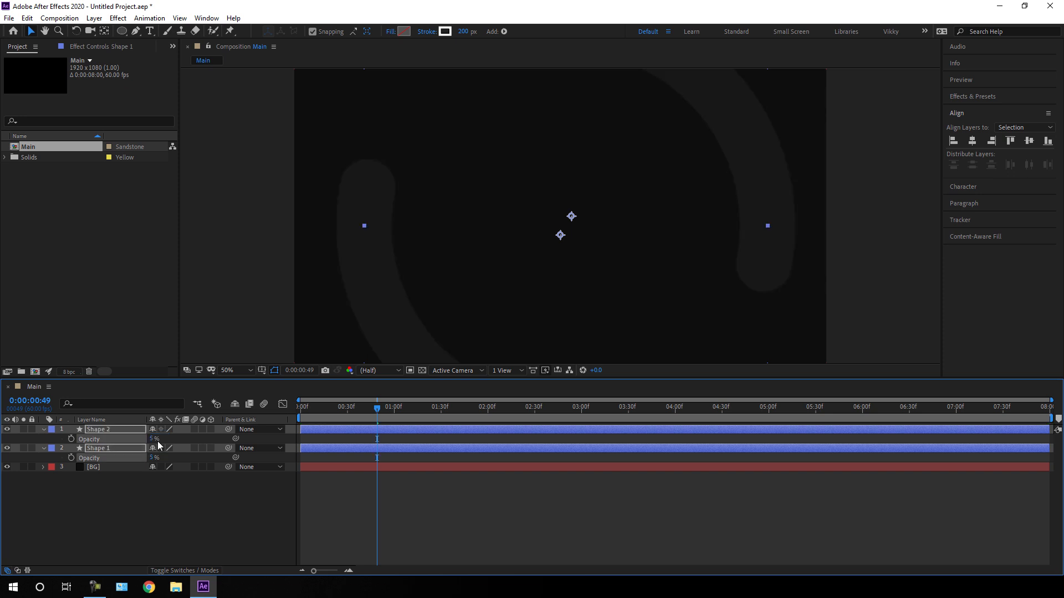
click(43, 430)
click(106, 469)
drag(358, 410, 527, 415)
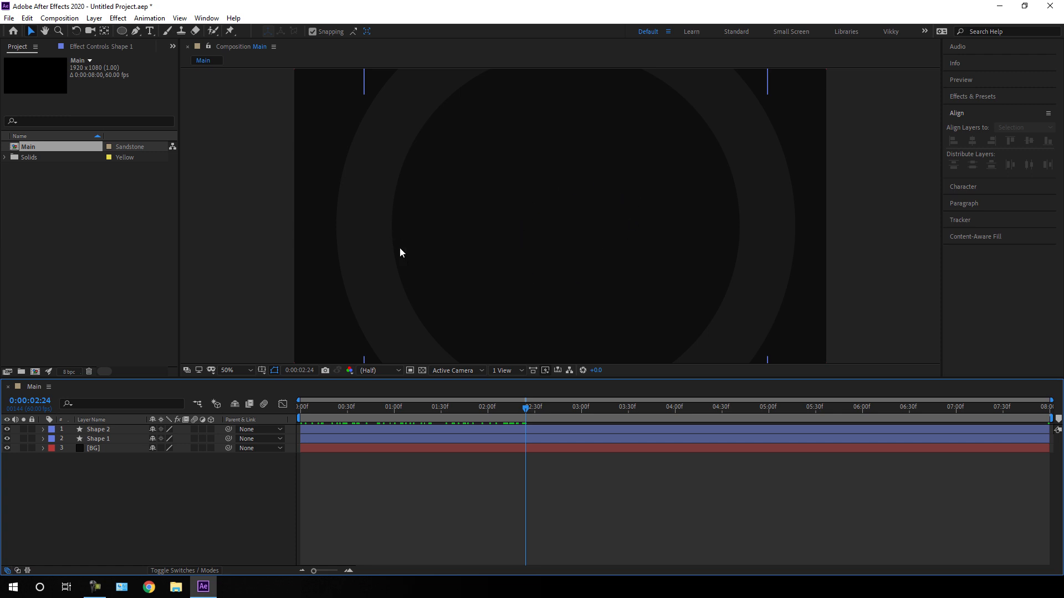
Create a new composition named Logo, 1080 px wide by 1080 px high
click(60, 18)
click(71, 32)
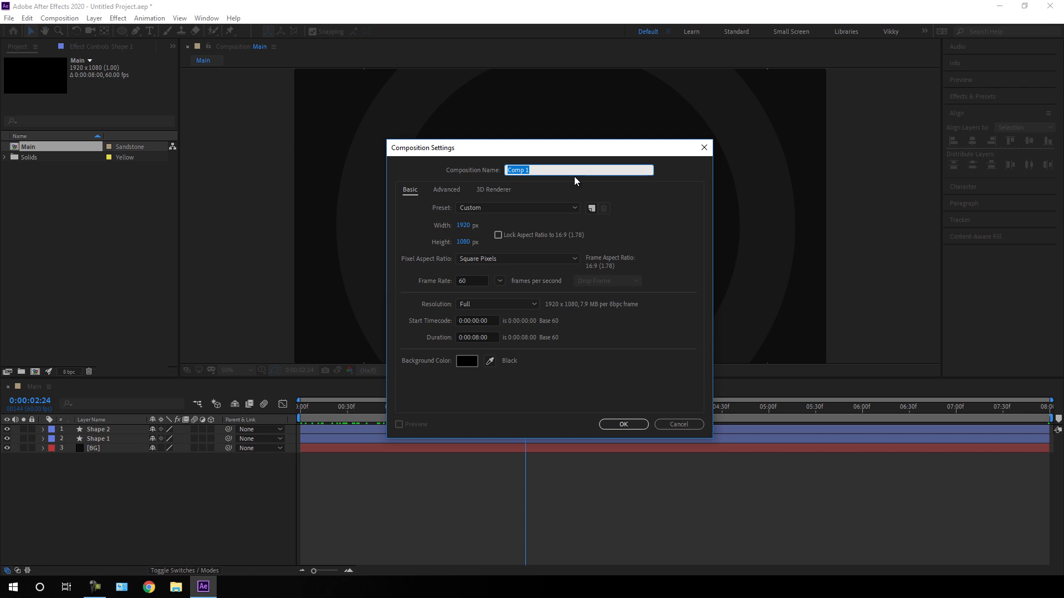
text(Logo)
click(464, 226)
text(1080)
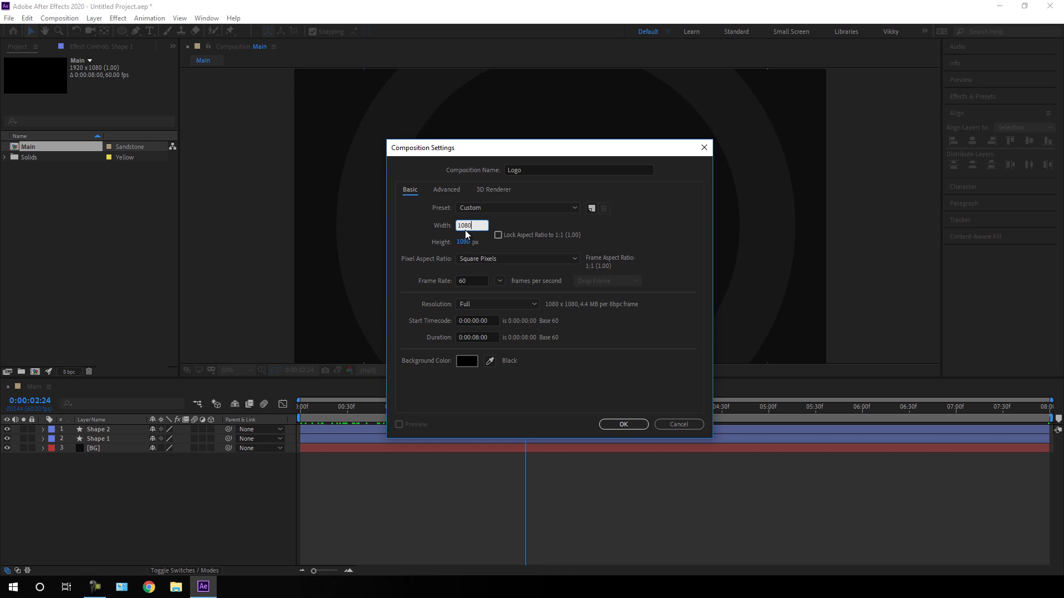
click(503, 224)
click(624, 424)
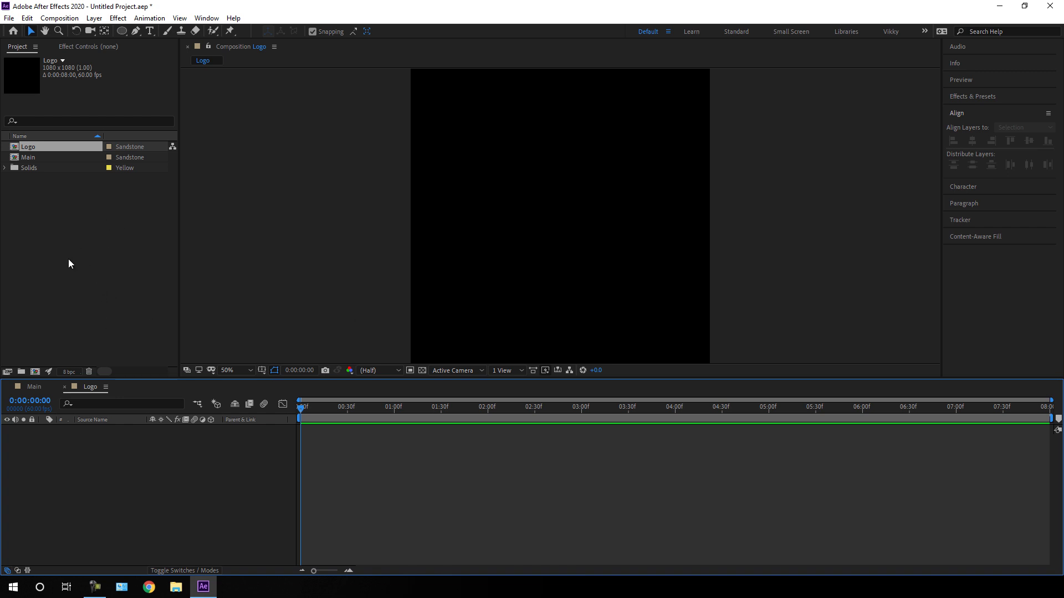
Import the landscape Unsplash portrait photo from the Simple Intro folder as footage
right_click(41, 218)
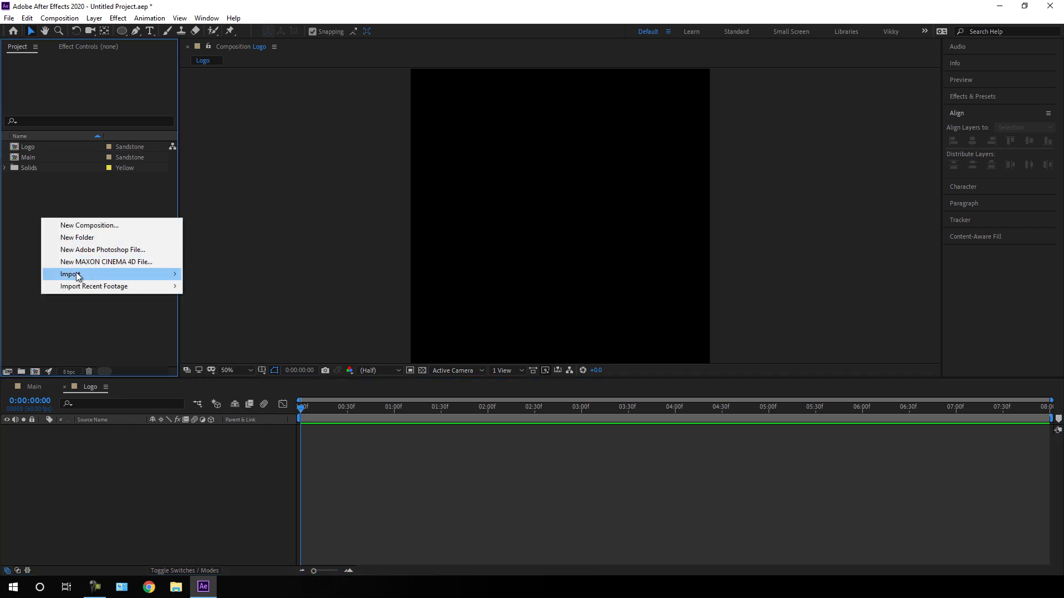
mouse_move(76, 273)
click(241, 274)
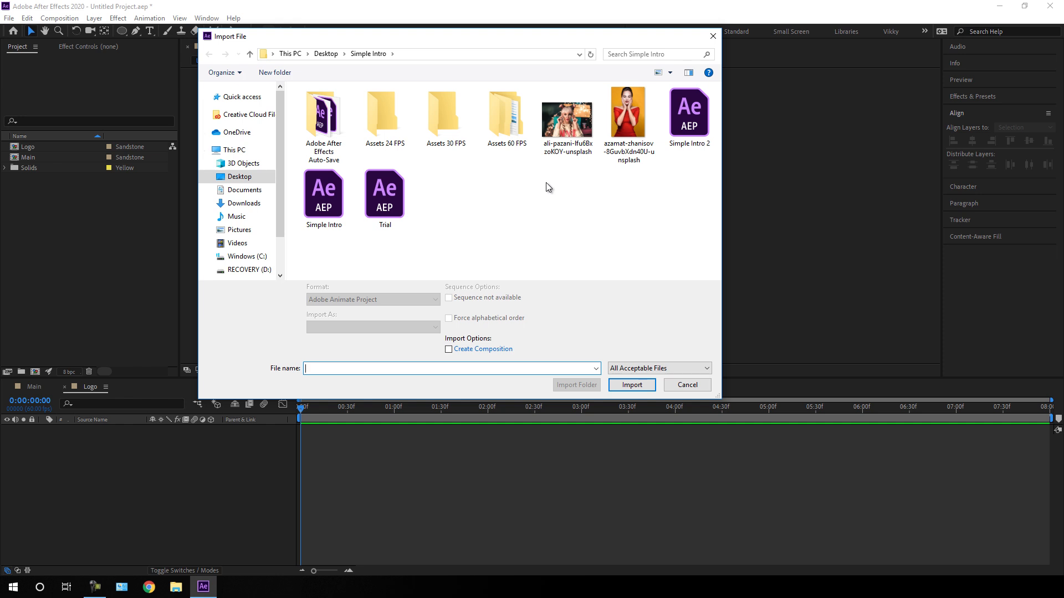
click(580, 131)
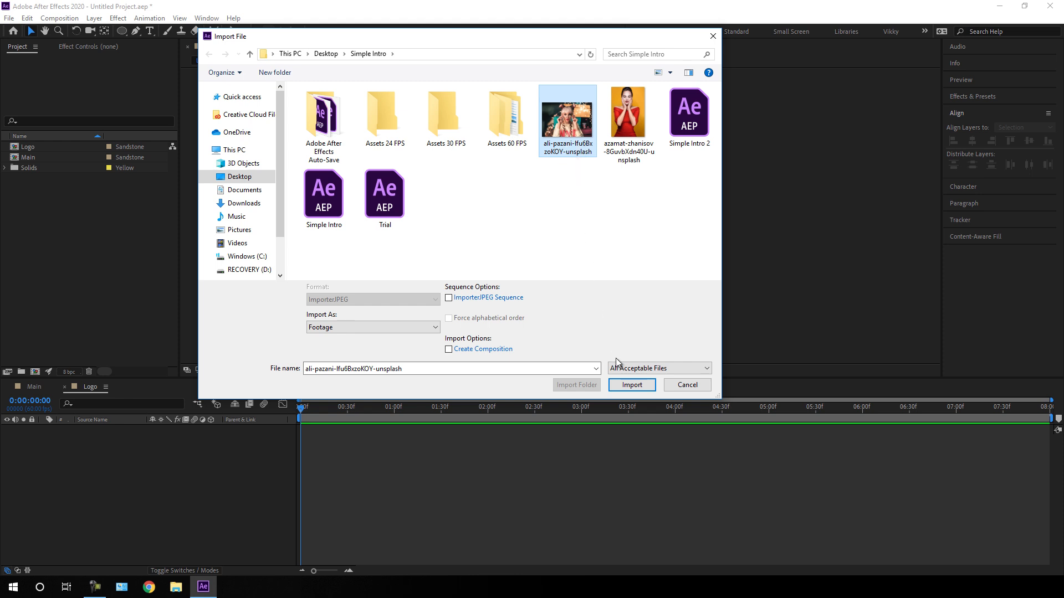
click(632, 385)
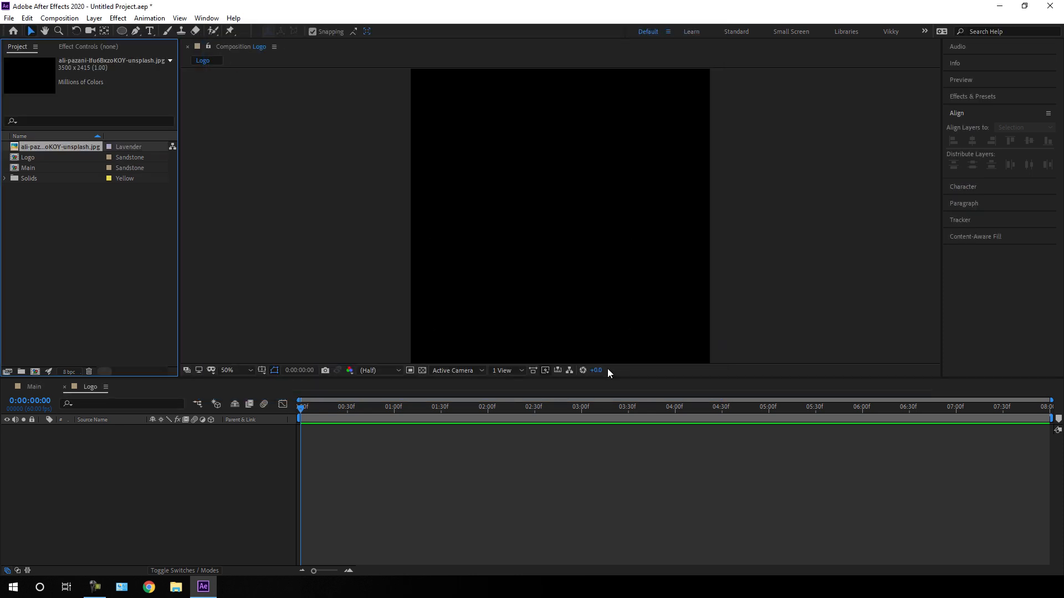
Rename the imported photo in the project as Image
right_click(63, 147)
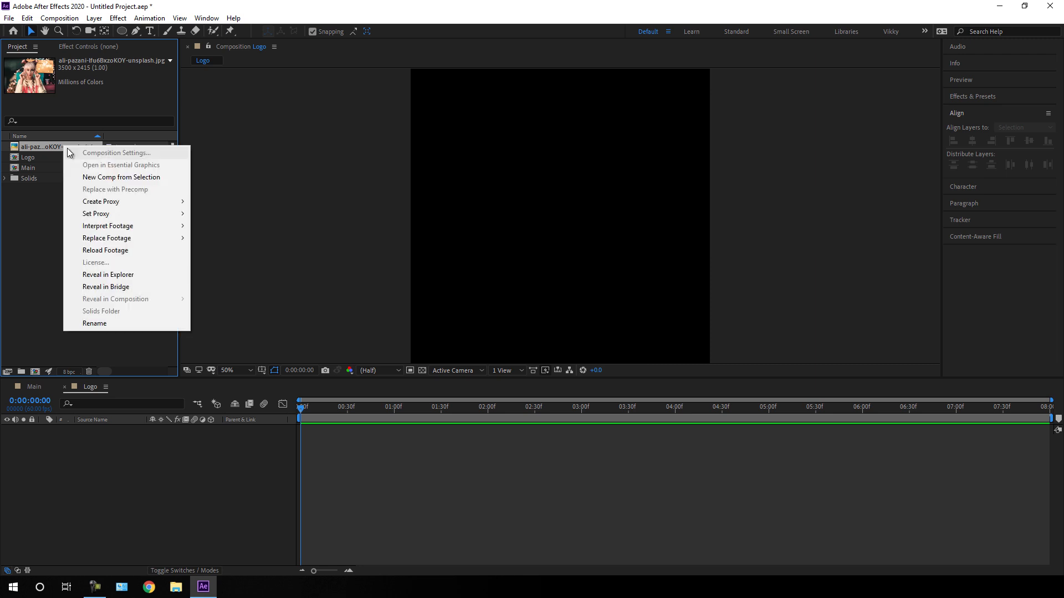
click(115, 328)
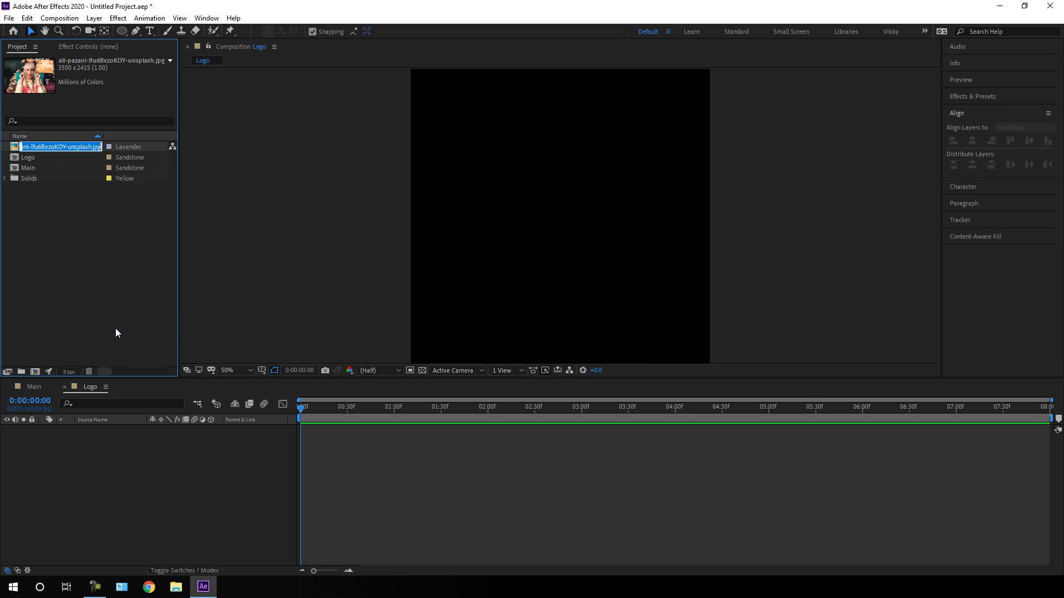
text(Image)
key(Return)
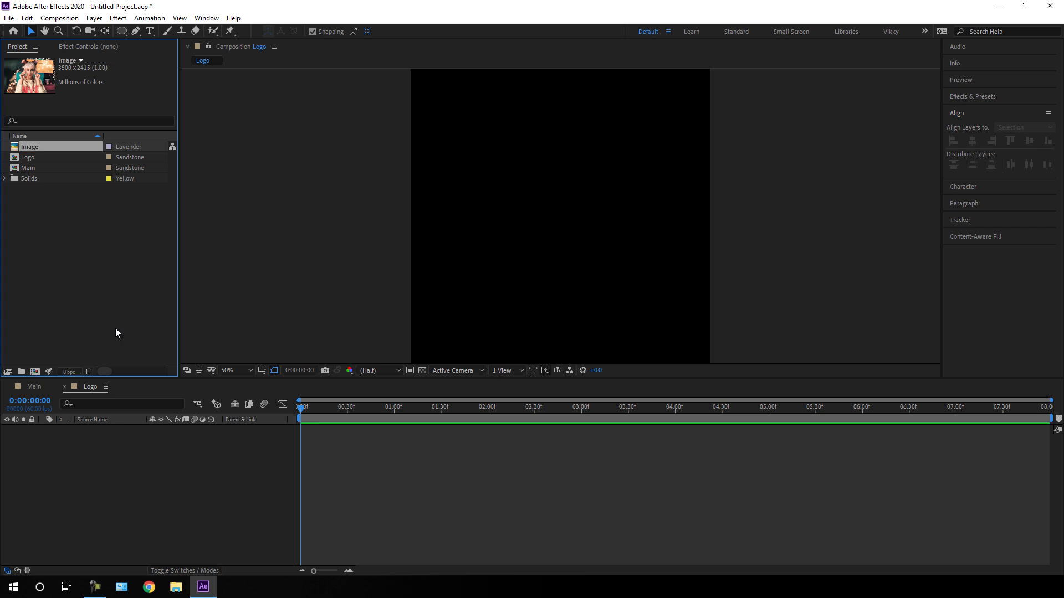
Add Image to the Logo composition, scale it to 50%, and shift it slightly down and left to frame the face
drag(48, 145, 122, 430)
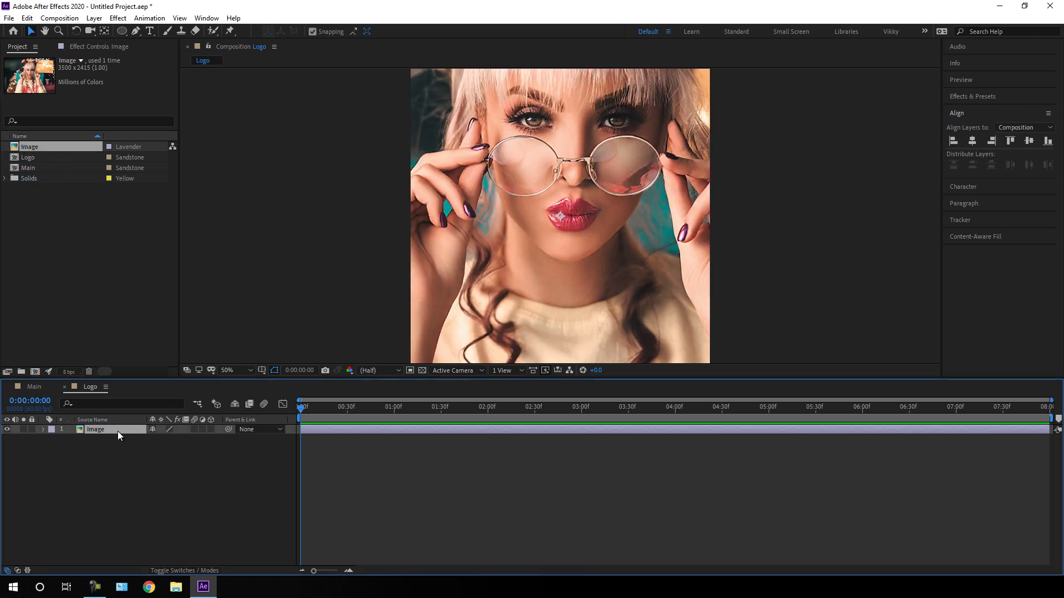
key(s)
drag(188, 440, 159, 440)
drag(662, 217, 655, 232)
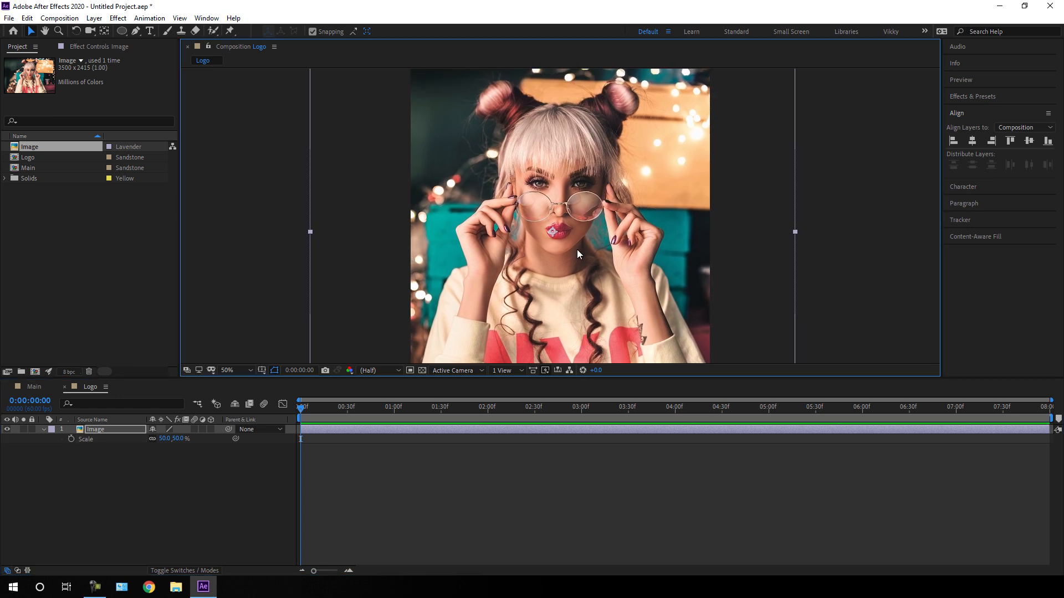
Add the Logo composition as the uppermost layer of the Main composition
click(34, 387)
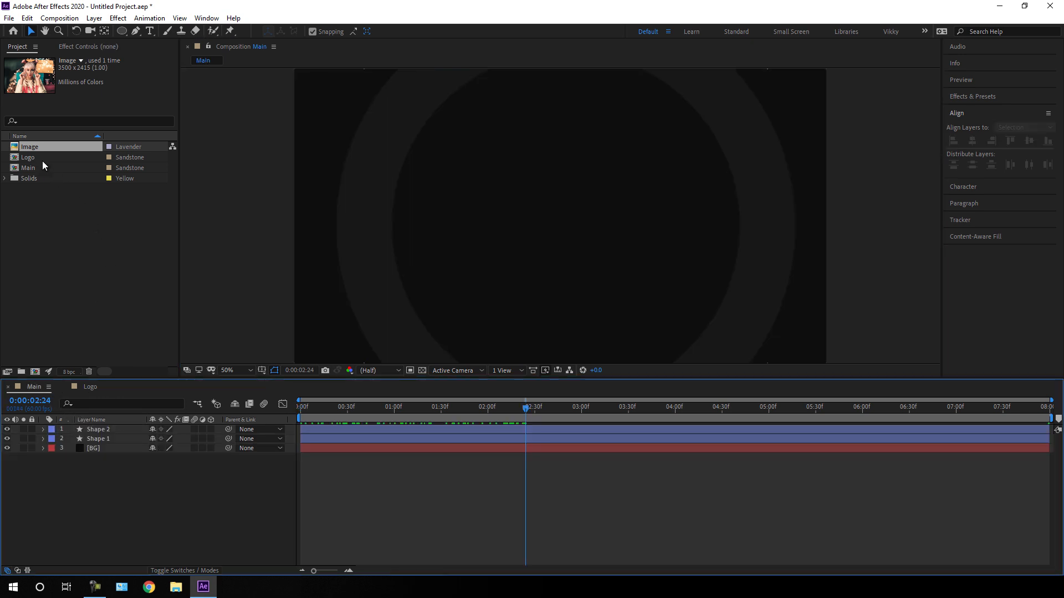
click(83, 158)
drag(48, 158, 111, 427)
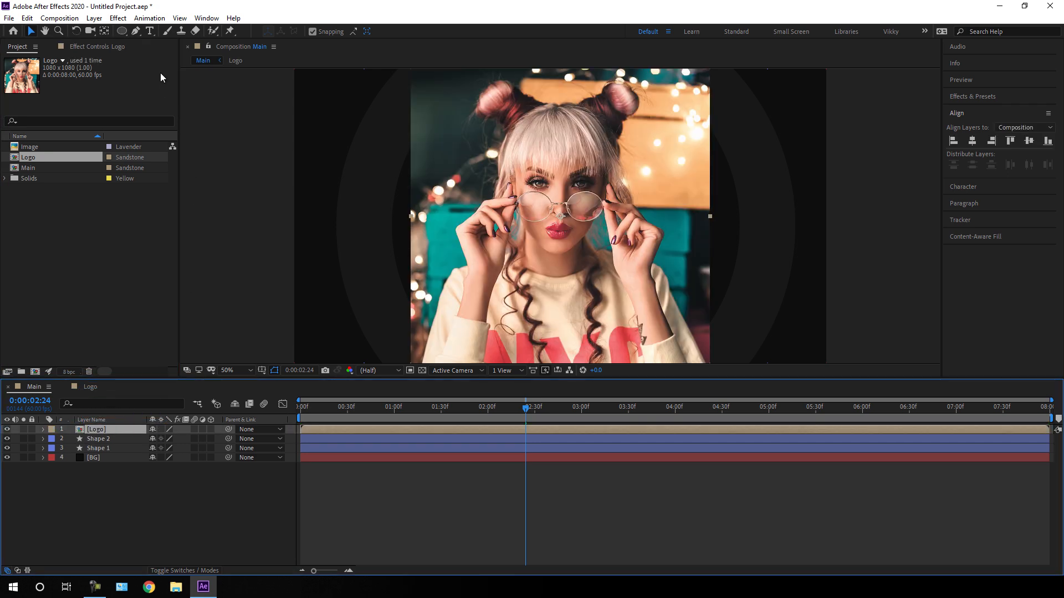
Mask the Logo layer in the Main composition with a full-size ellipse, hide the mask outline, and collapse the layer's properties
click(122, 31)
double_click(122, 31)
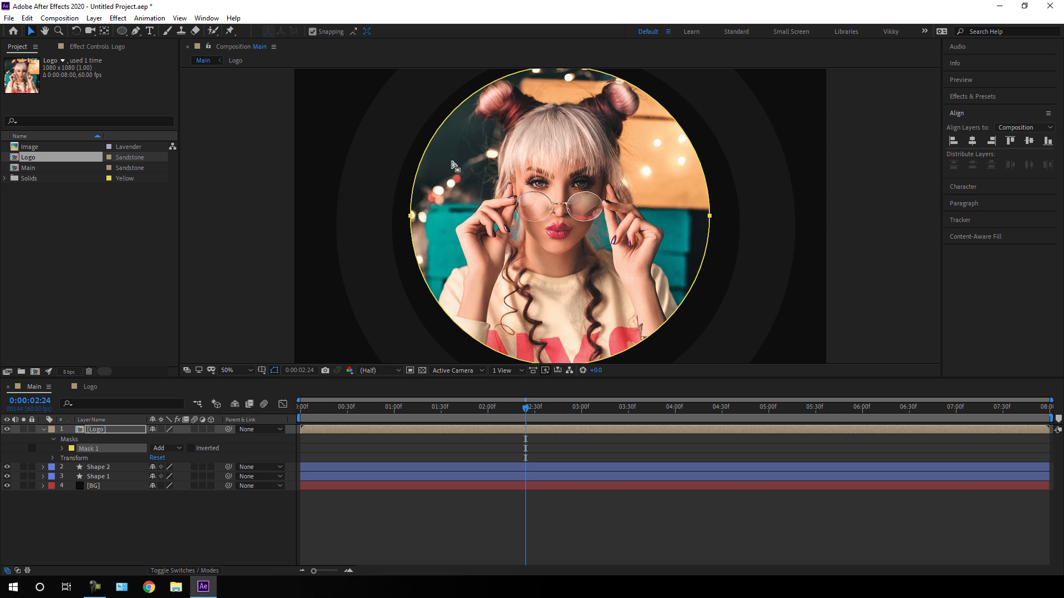
click(274, 370)
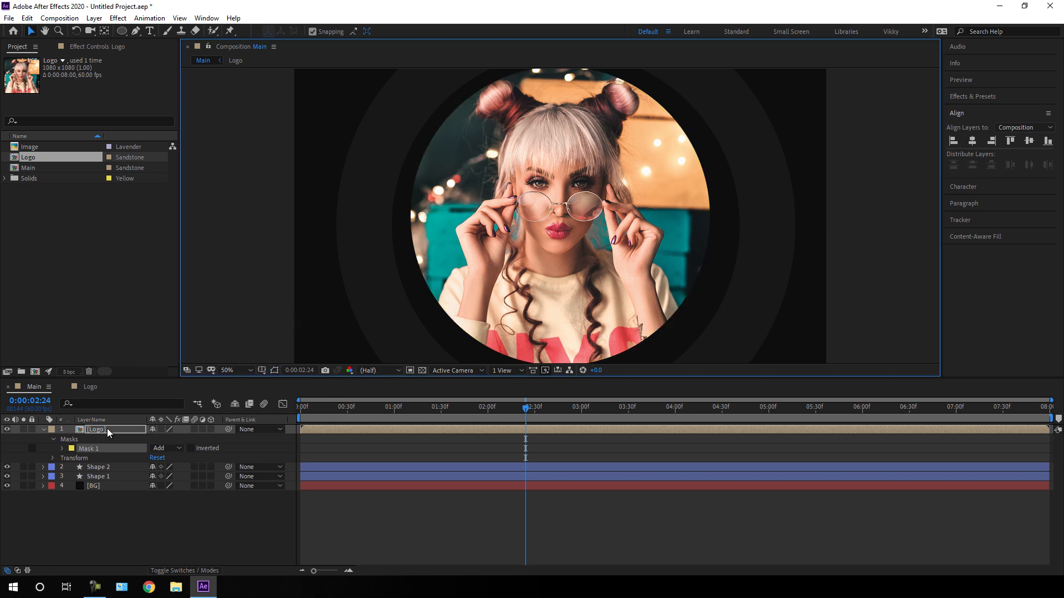
click(44, 431)
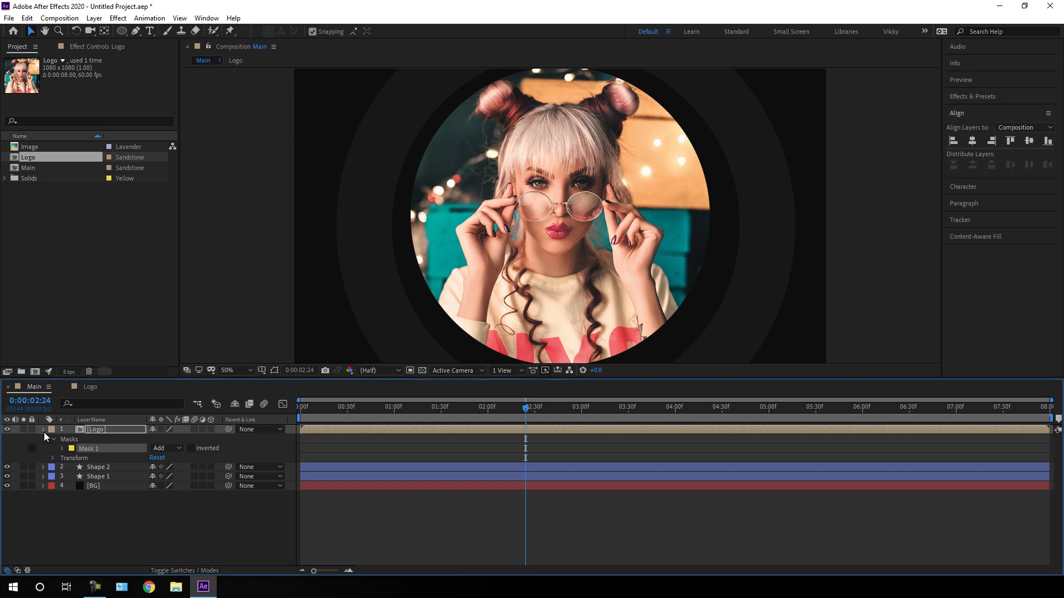
click(37, 51)
Set the Logo layer's Scale to 40% and add a Scale keyframe at 0:00:02:00
click(112, 428)
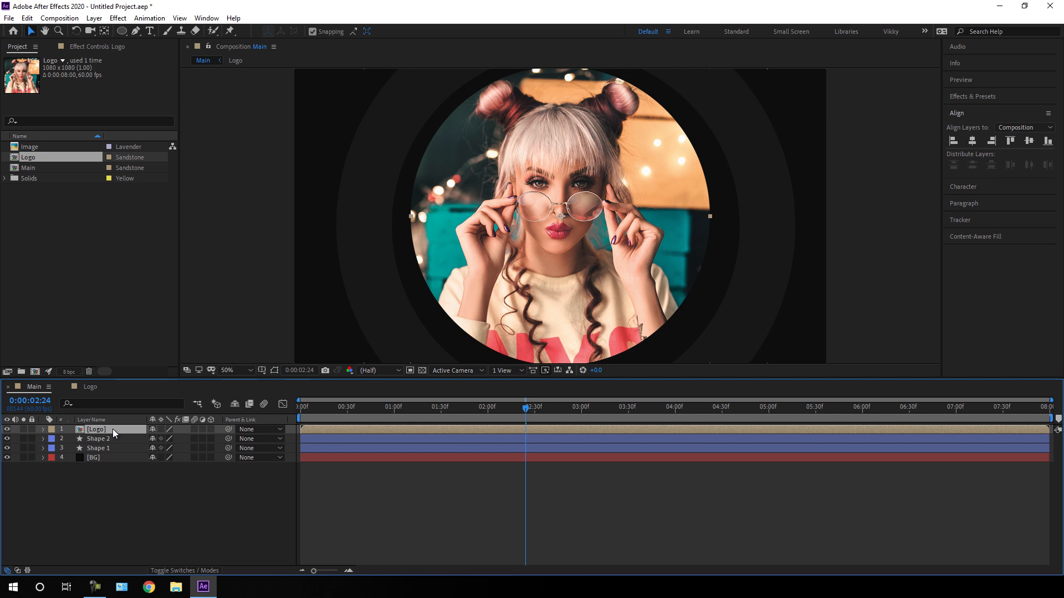
key(s)
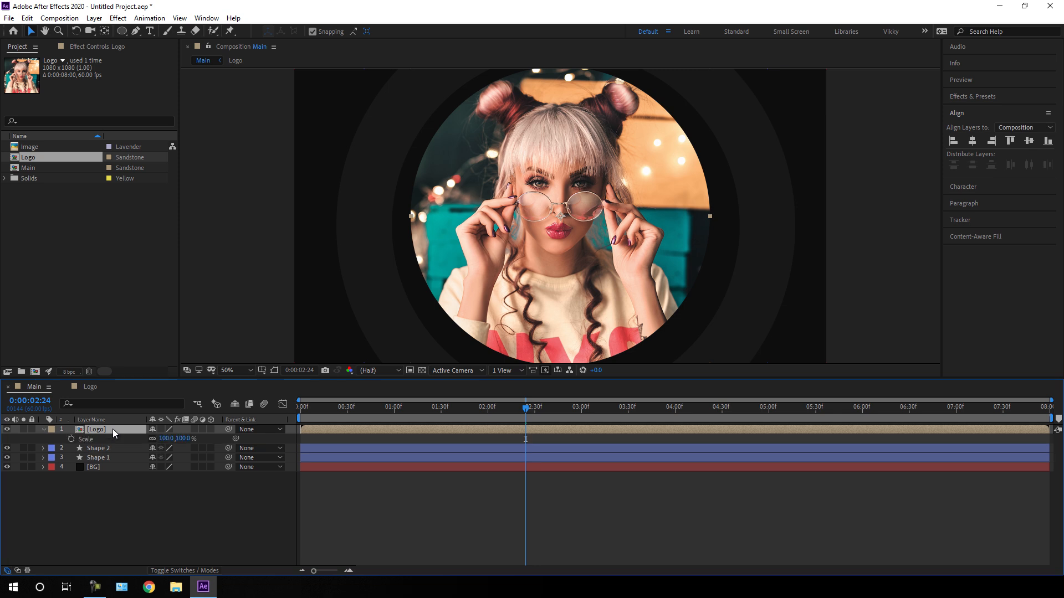
drag(186, 438, 152, 439)
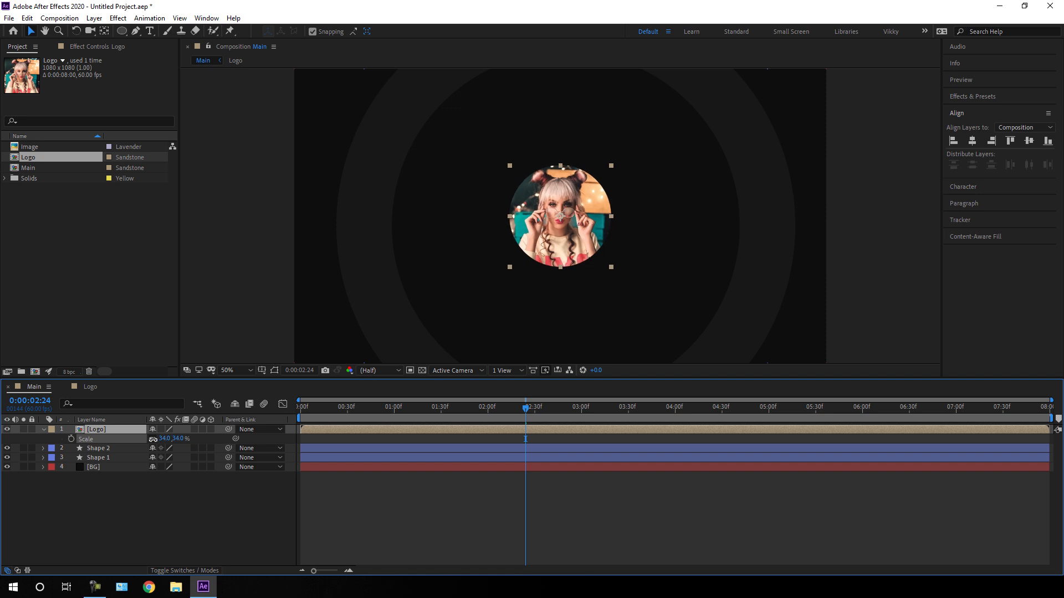
click(184, 439)
text(40)
key(Return)
drag(439, 410, 488, 425)
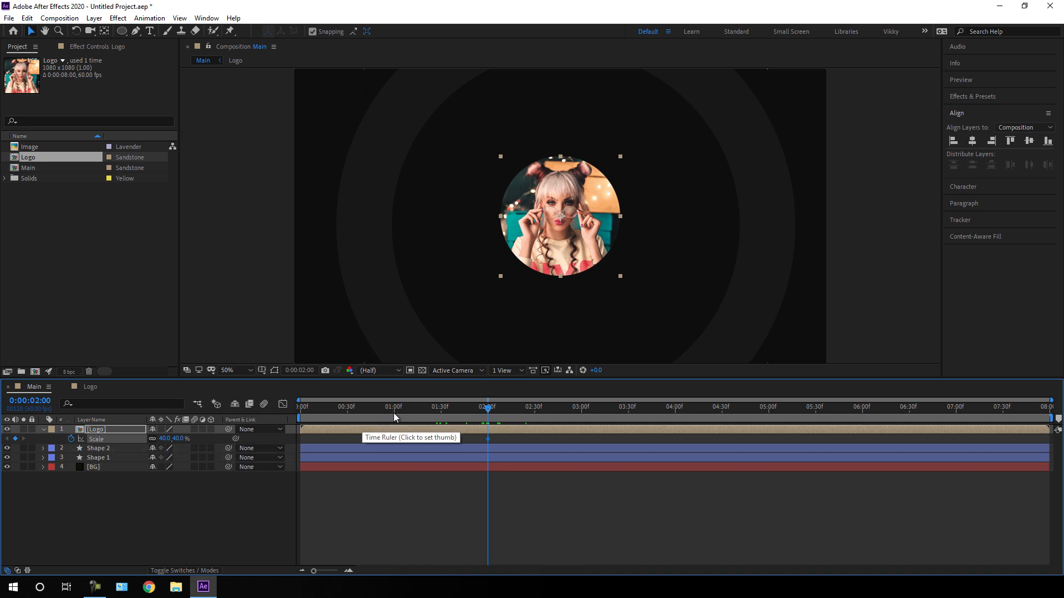
Keyframe the Logo layer's Scale at 0% at 0:00:01:00 and scrub through the growth animation
drag(410, 410, 394, 417)
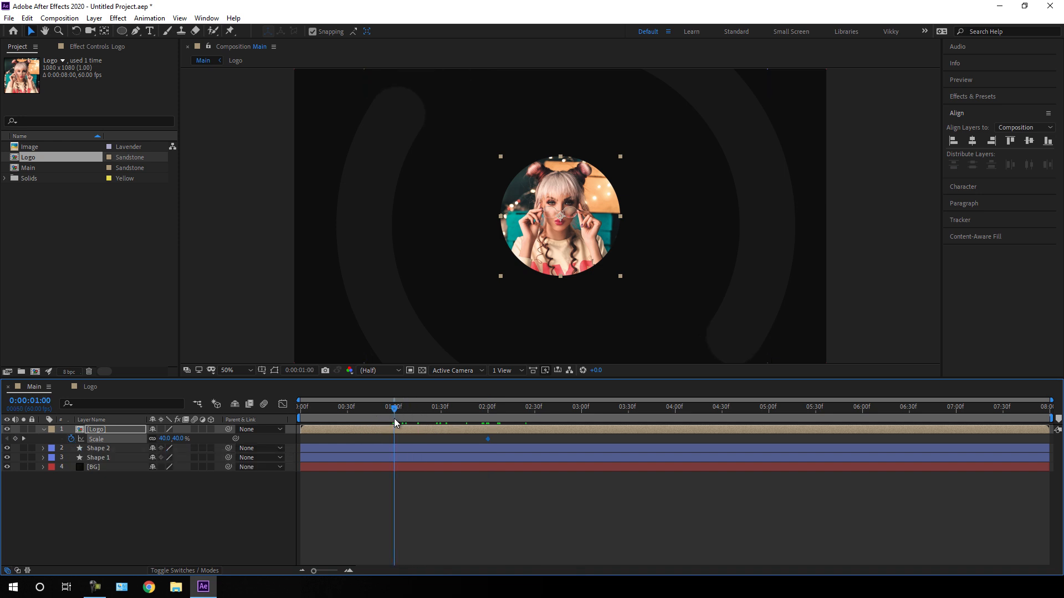
click(181, 439)
text(0)
key(Return)
drag(409, 414, 468, 422)
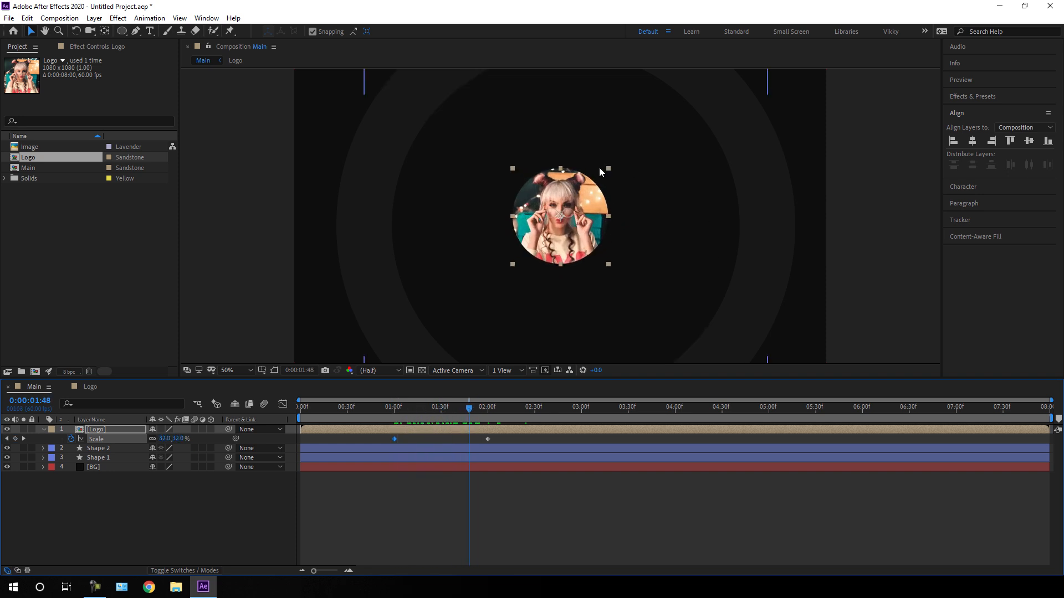
Add a 43% Scale keyframe to the Logo layer at 0:00:01:10
drag(469, 410, 404, 424)
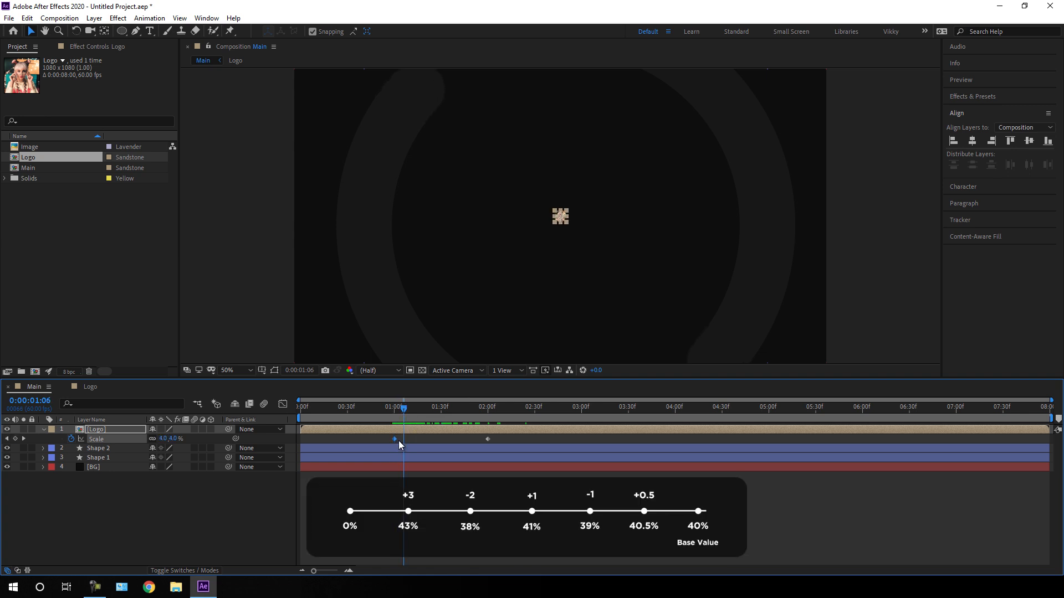
click(406, 411)
drag(406, 413, 410, 415)
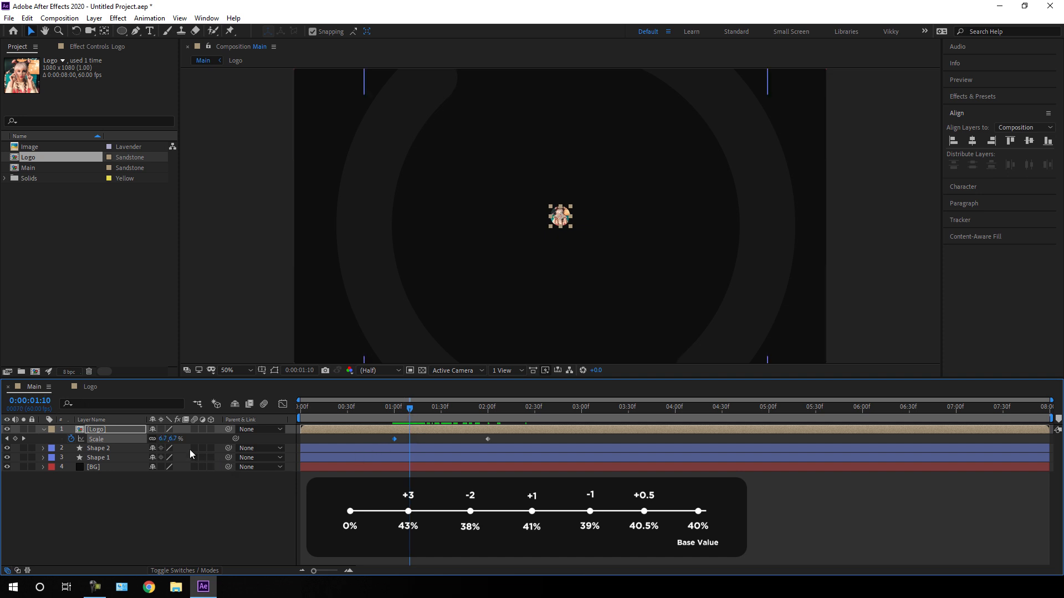
click(174, 439)
key(BackSpace)
text(43)
key(Return)
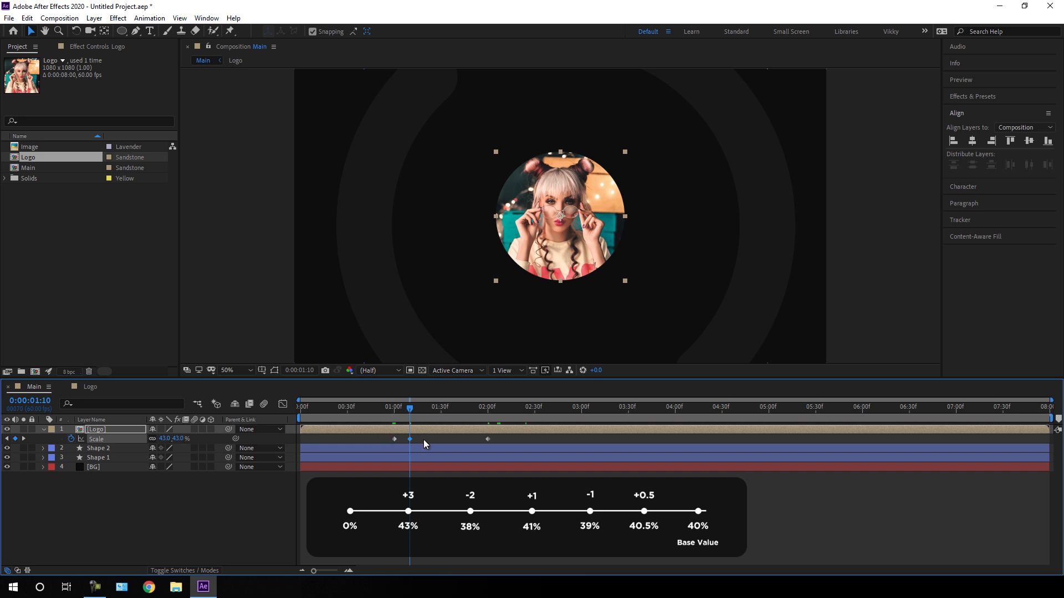
Add a 38% Scale keyframe to the Logo layer at 0:00:01:20
drag(411, 411, 427, 416)
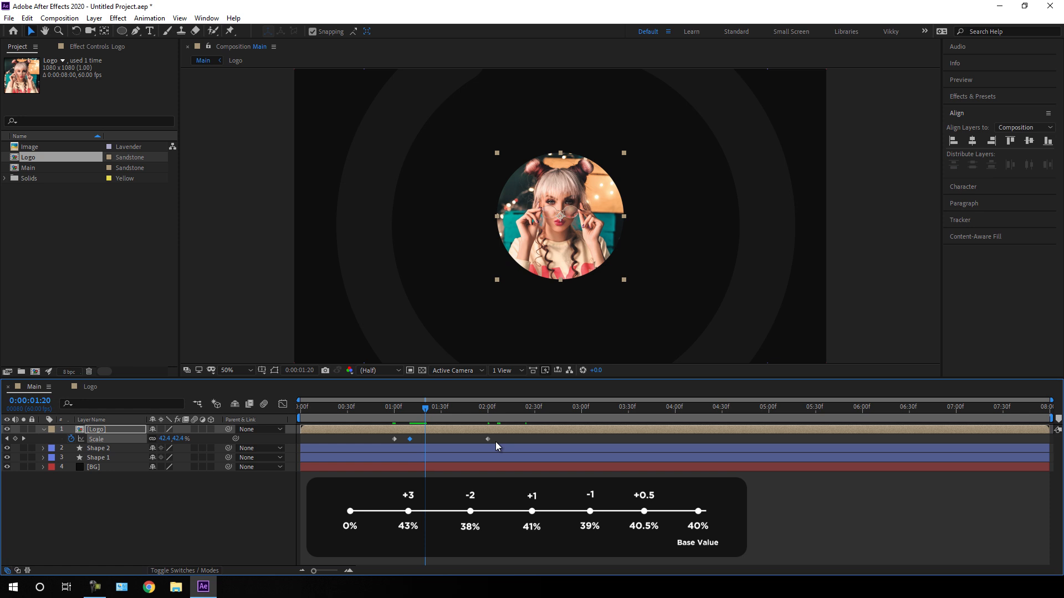
click(181, 439)
text(38)
key(Return)
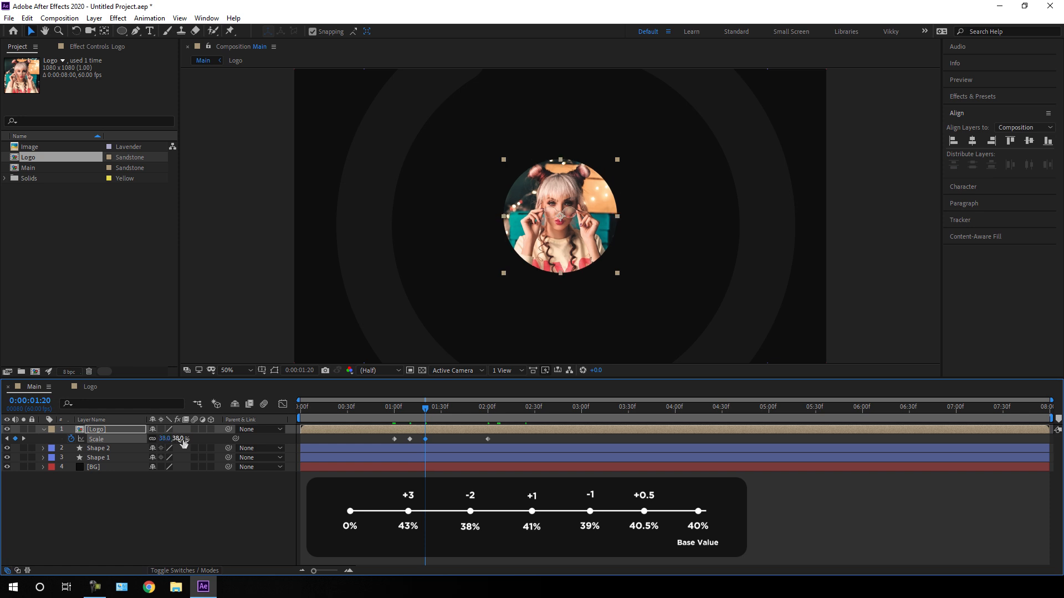
Add a 41% Scale keyframe to the Logo layer at 0:00:01:30
click(441, 415)
drag(441, 416, 443, 418)
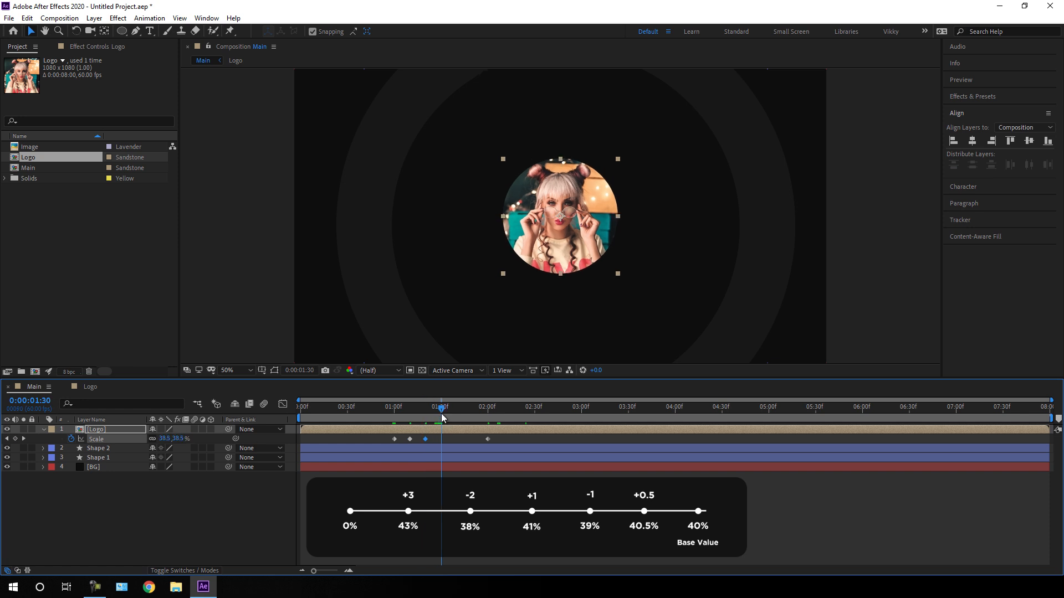
click(180, 439)
text(41)
key(Return)
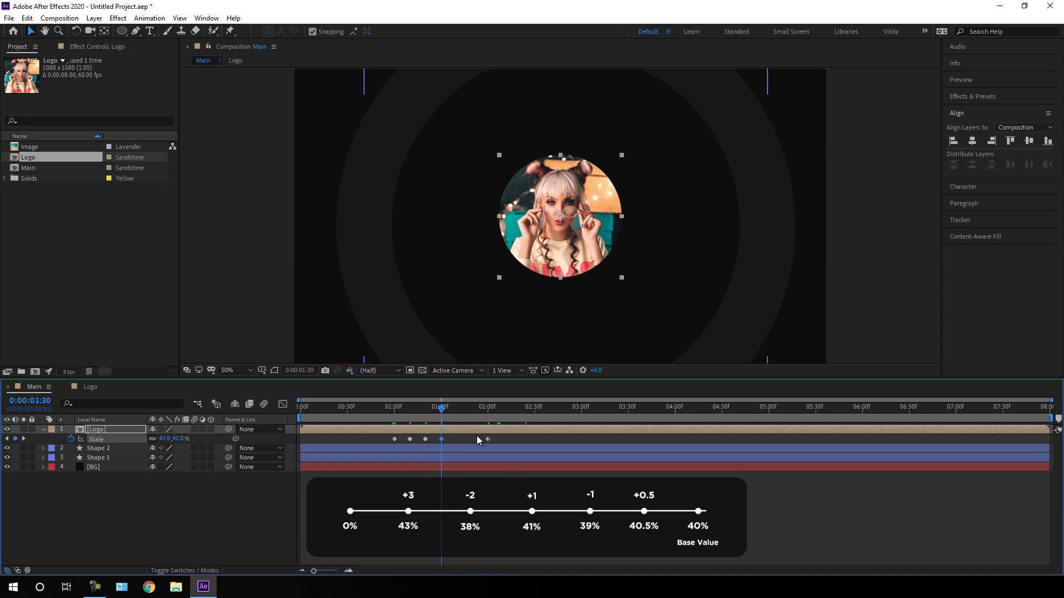
Add a 39% Scale keyframe to the Logo layer at 0:00:01:40
drag(447, 409, 459, 413)
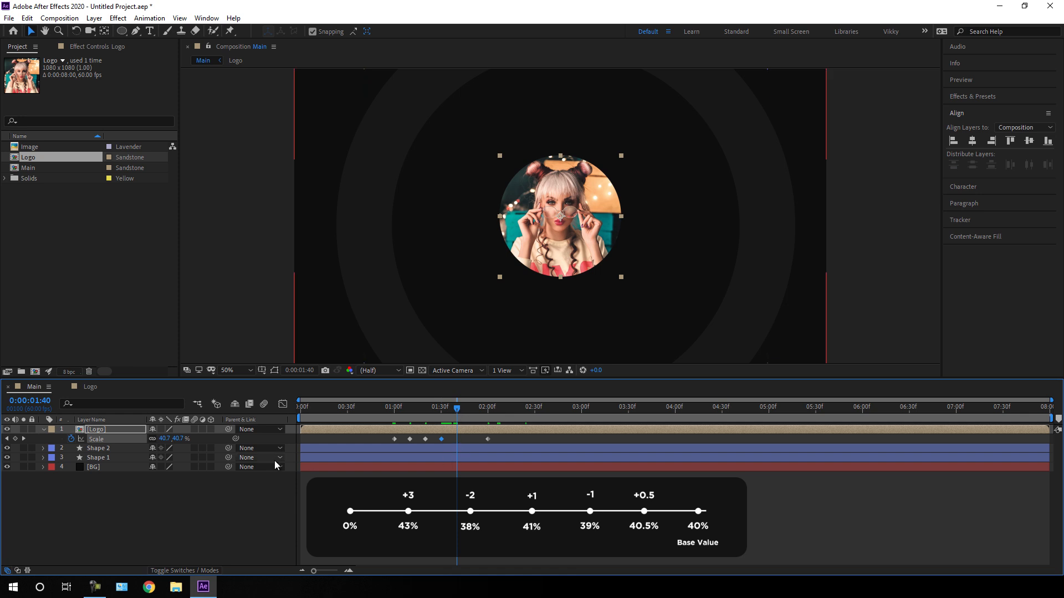
click(179, 438)
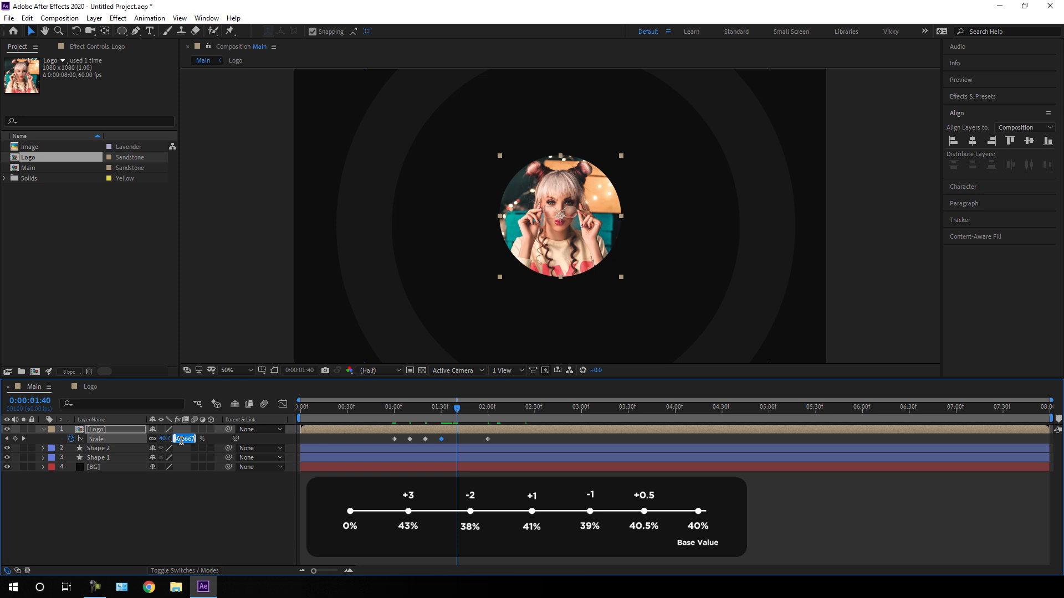
text(39)
key(Return)
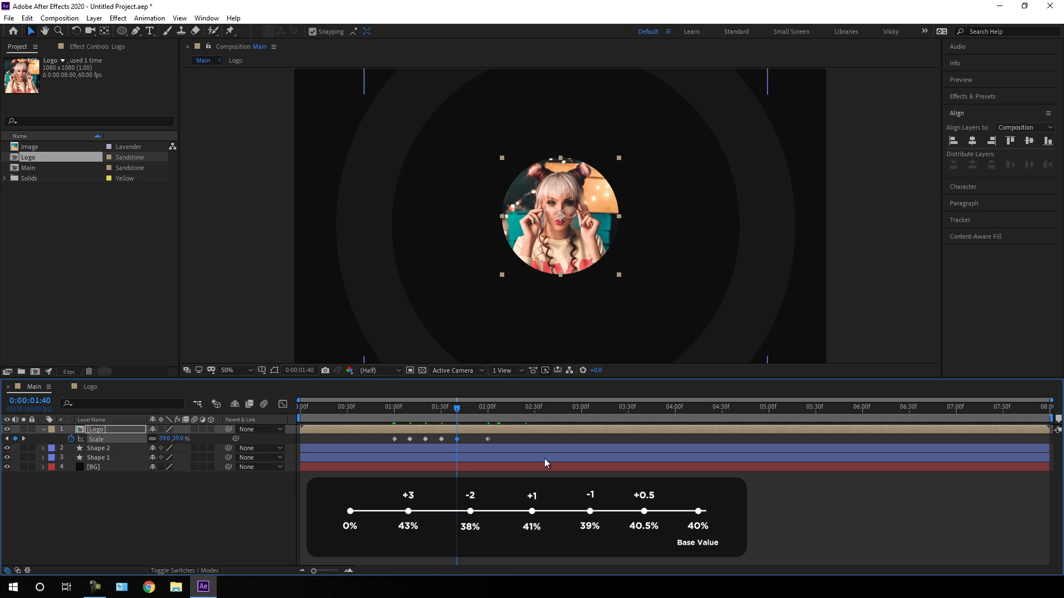
Add a 40.5% Scale keyframe to the Logo layer at 0:00:01:50
click(470, 410)
drag(472, 412, 473, 413)
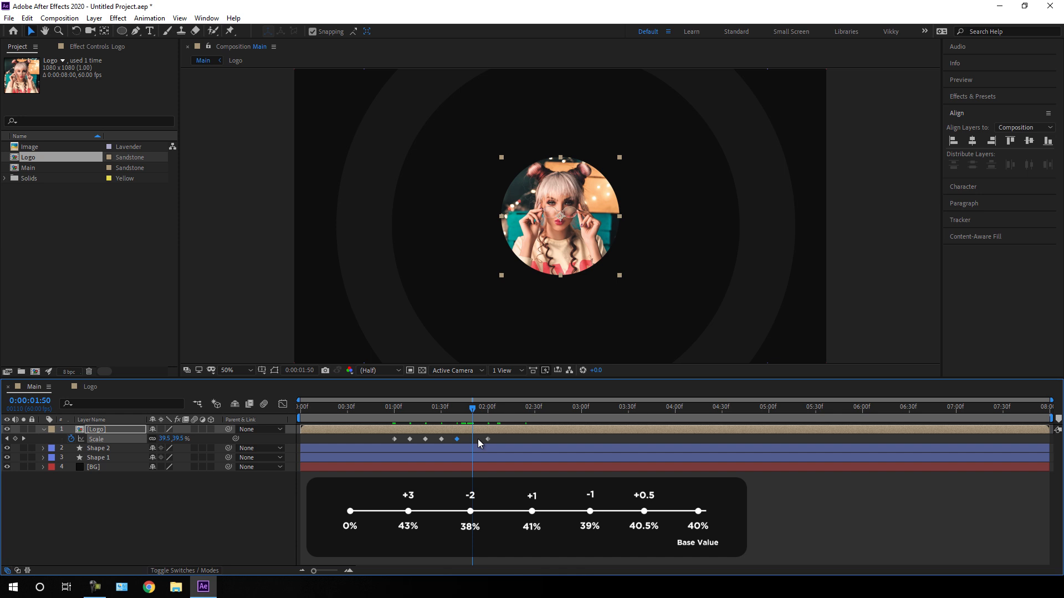
click(182, 443)
text(40.5)
key(Return)
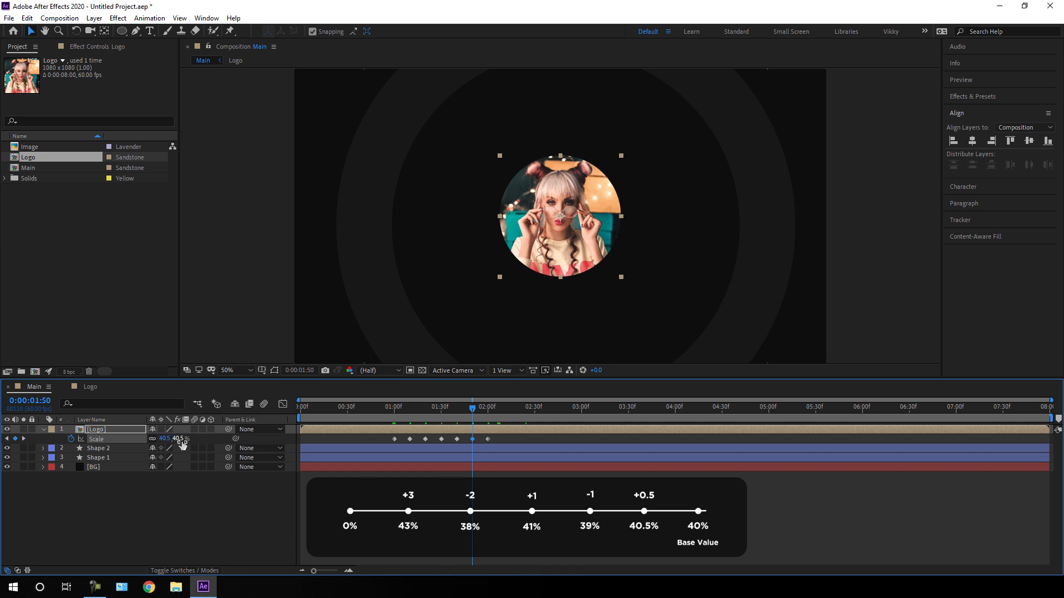
Apply Easy Ease to all of the Logo layer's Scale keyframes, previewing the bounce before and after
drag(394, 410, 385, 409)
key(space)
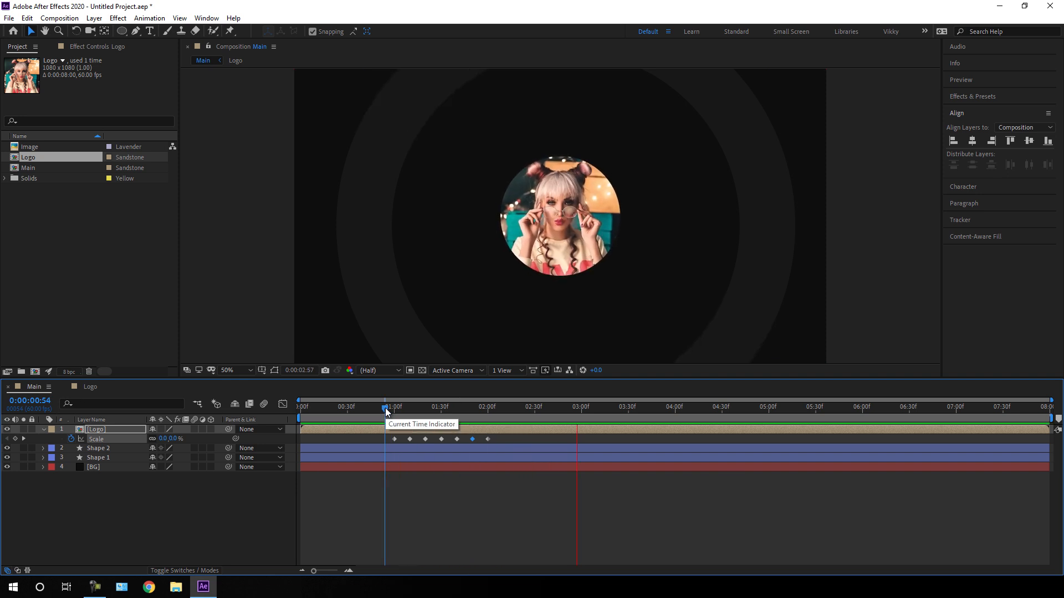
key(space)
drag(503, 436, 390, 447)
key(F9)
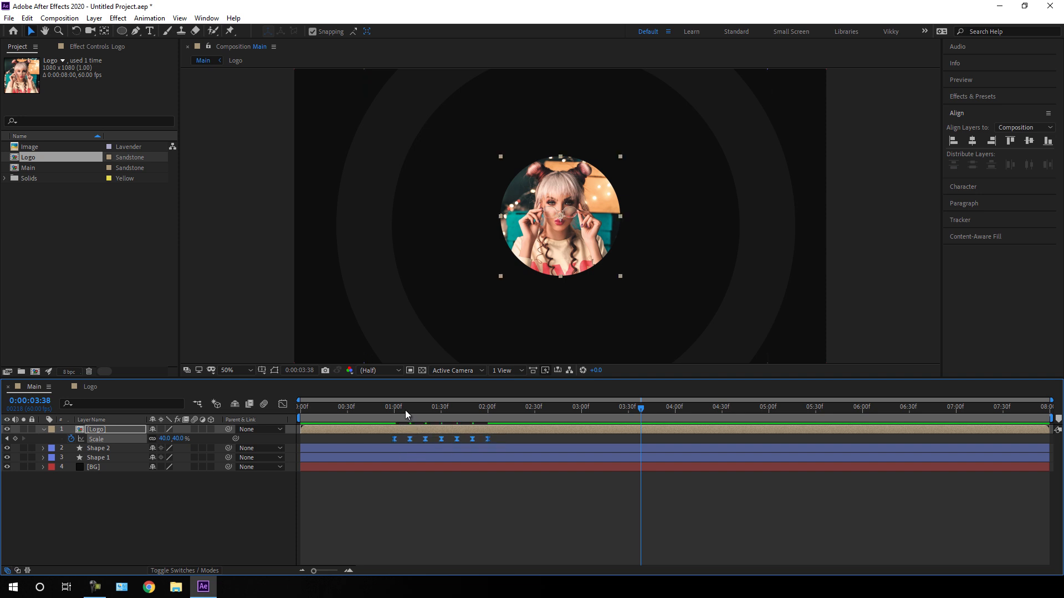
click(388, 407)
key(space)
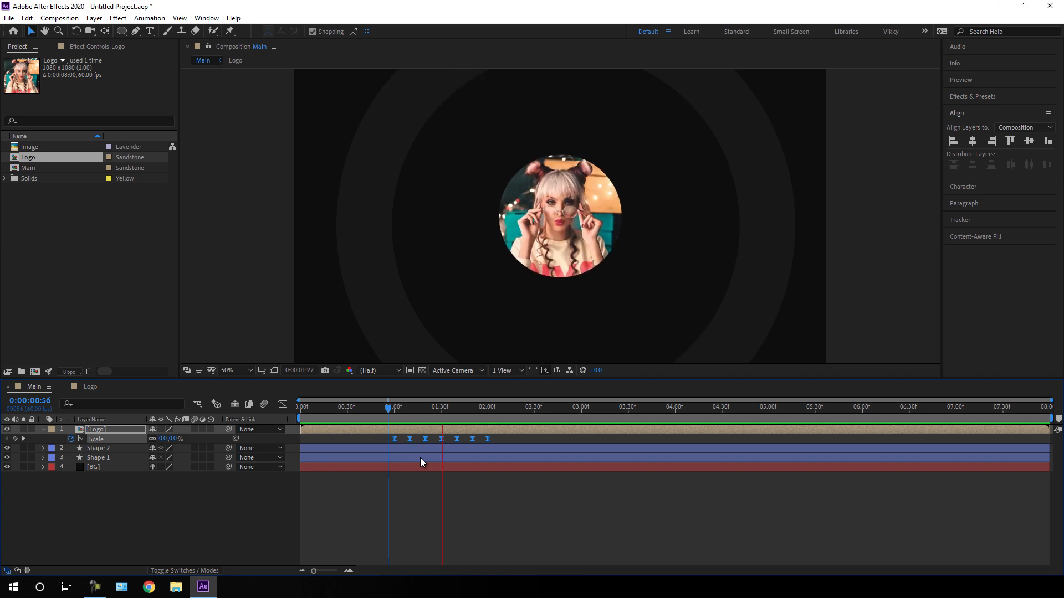
click(393, 409)
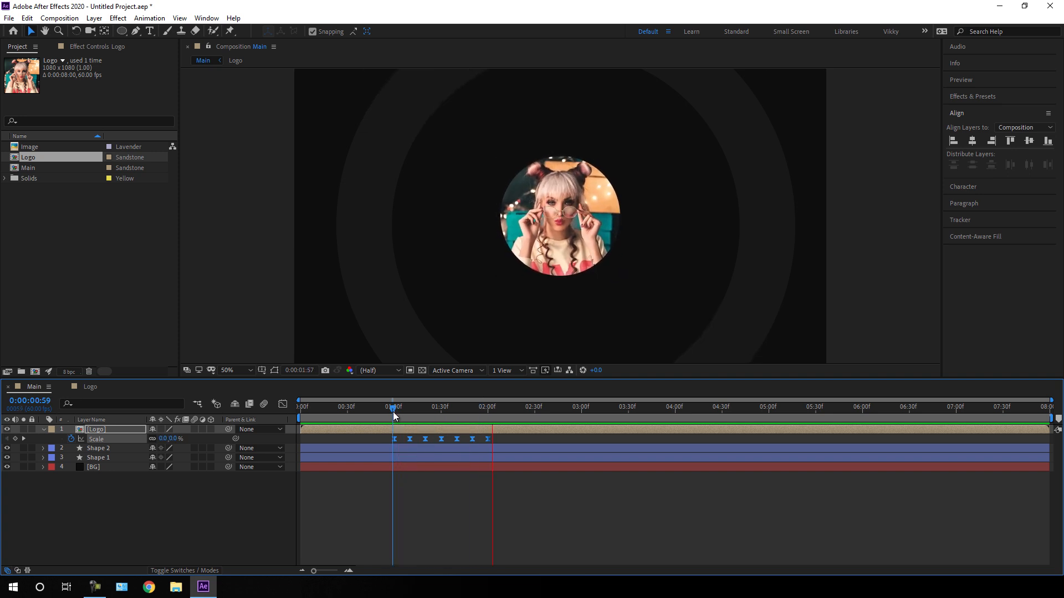
key(space)
Start keyframing the Logo layer's Position at 0:00:03:00
drag(533, 410, 582, 420)
key(p)
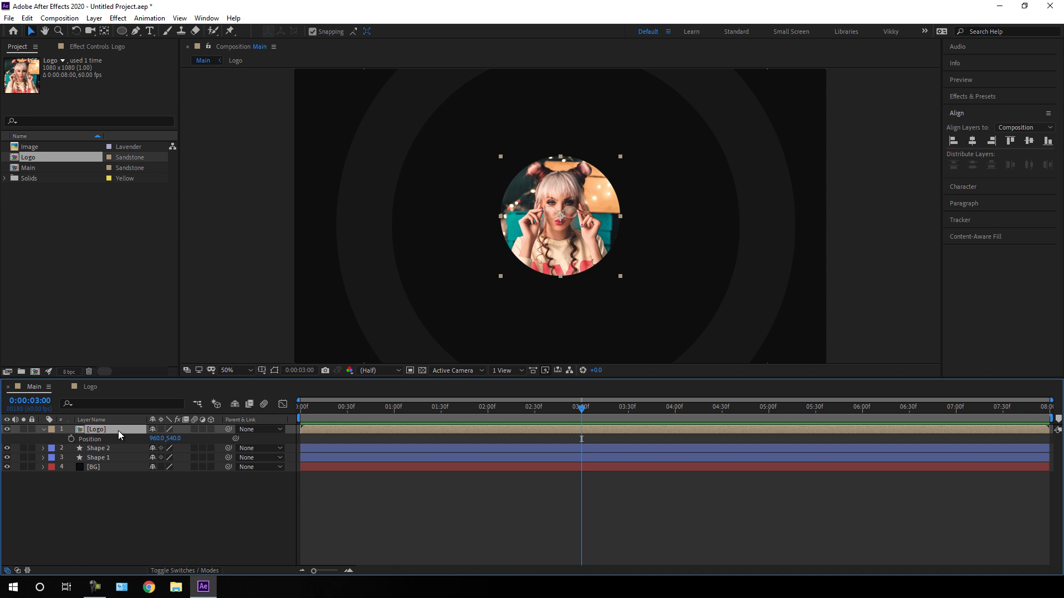
click(70, 439)
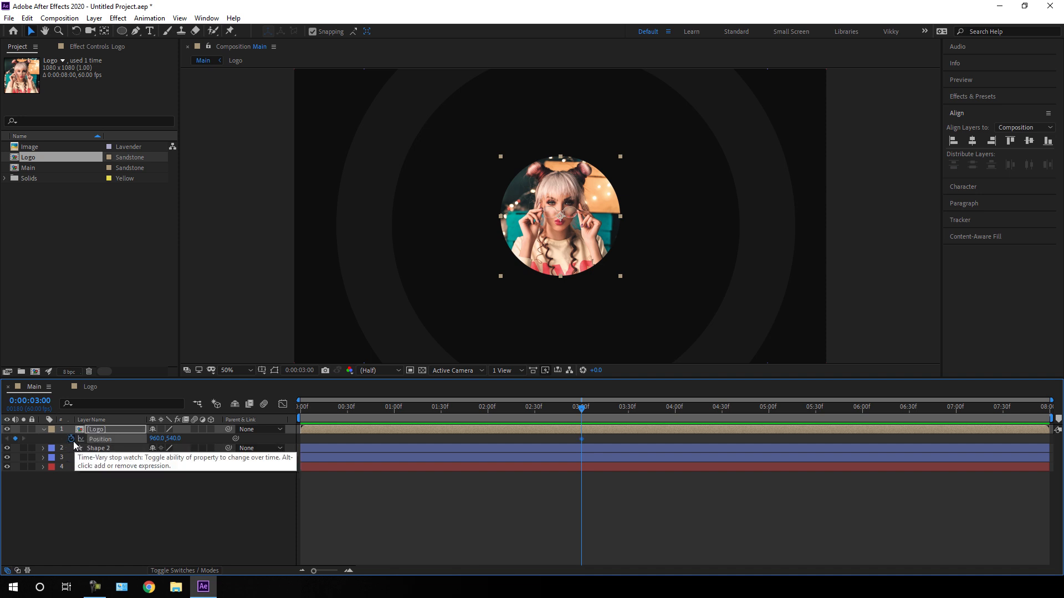
Move the Logo layer up at 0:00:04:00 by setting its Y Position to 460
drag(607, 414, 674, 418)
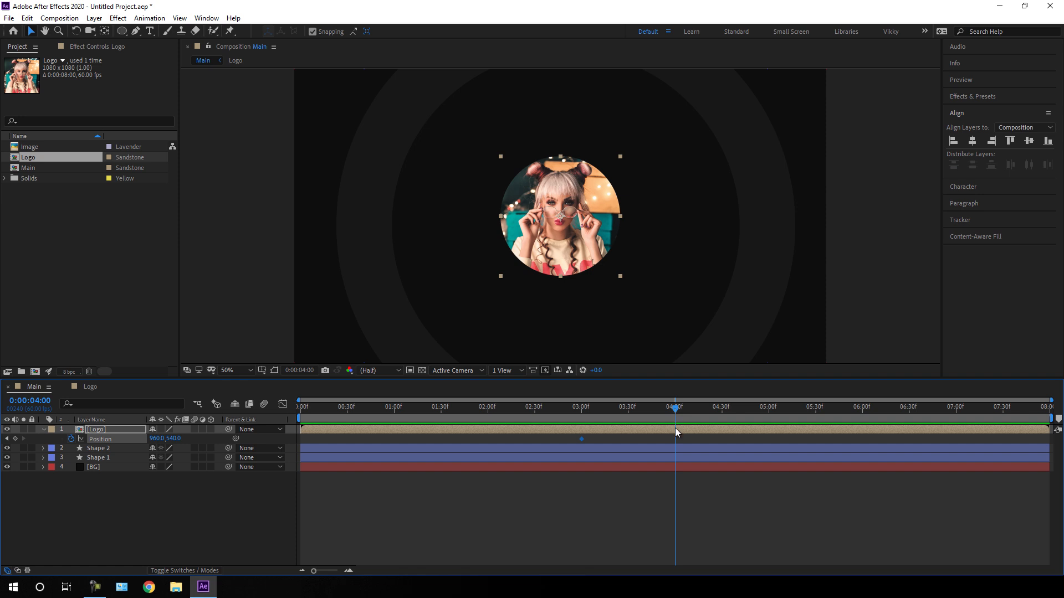
drag(173, 438, 141, 438)
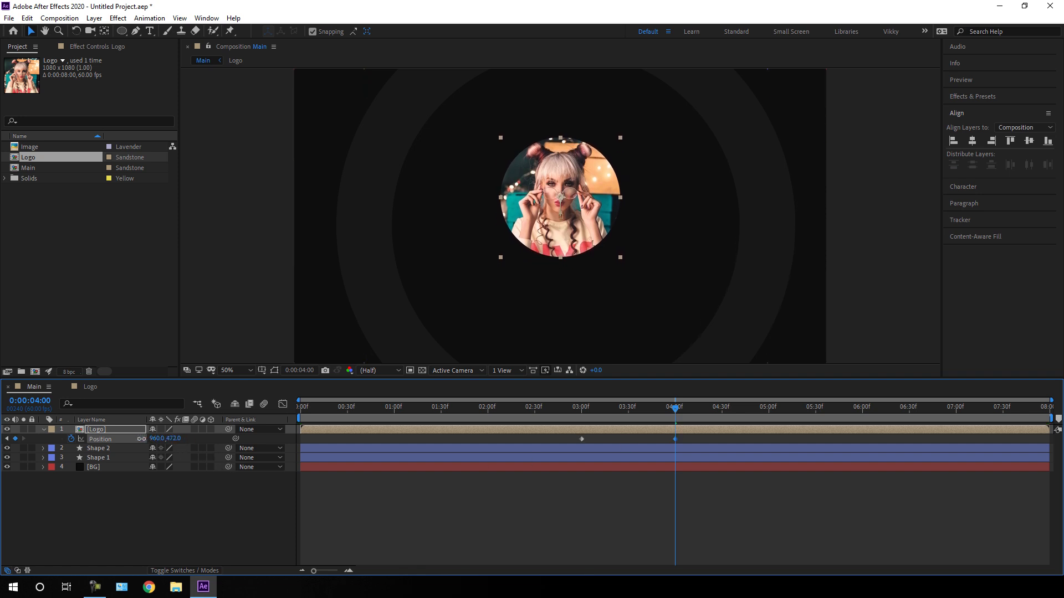
click(175, 438)
text(46)
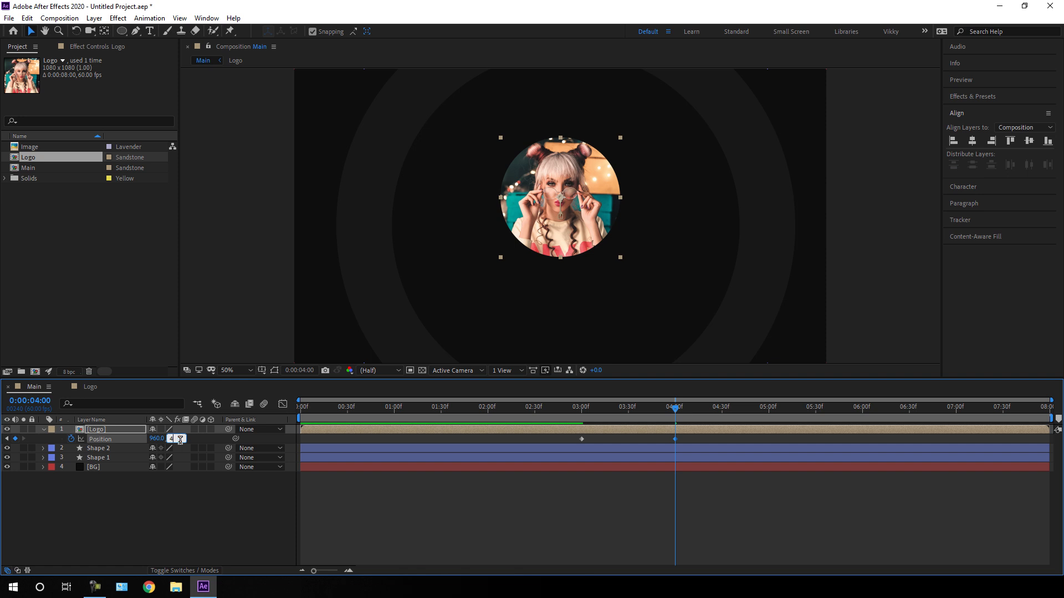
text(0)
key(Return)
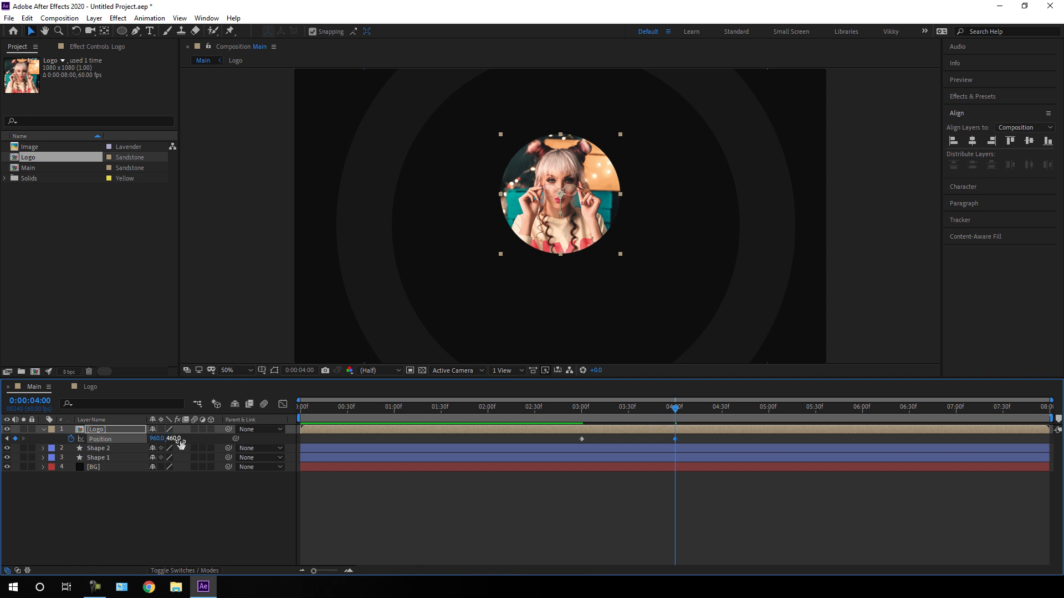
Preview the Logo layer's upward movement and apply Easy Ease to both Position keyframes
click(574, 408)
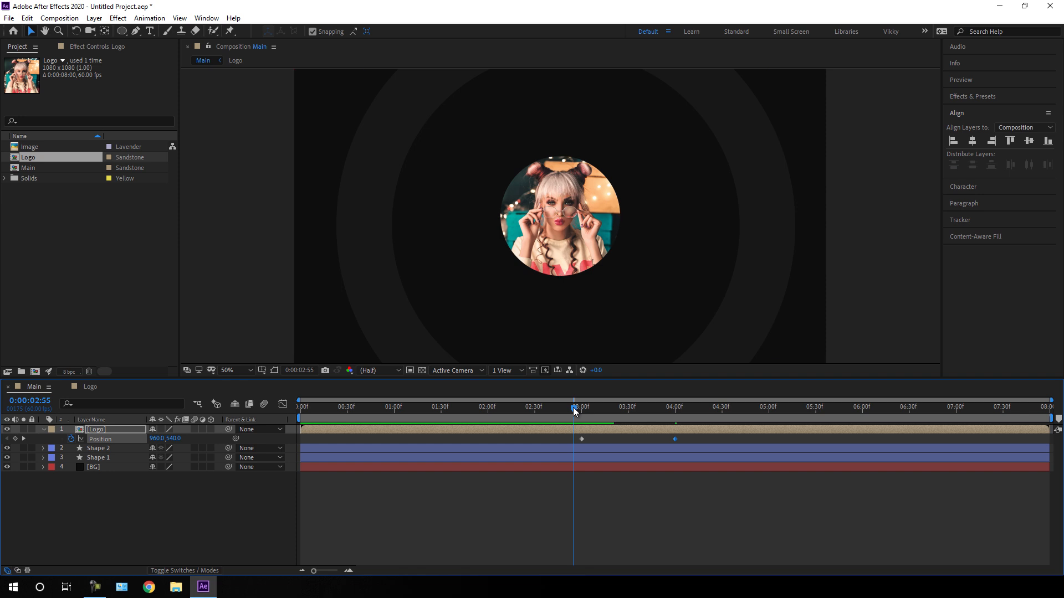
key(space)
drag(690, 435, 576, 446)
key(F9)
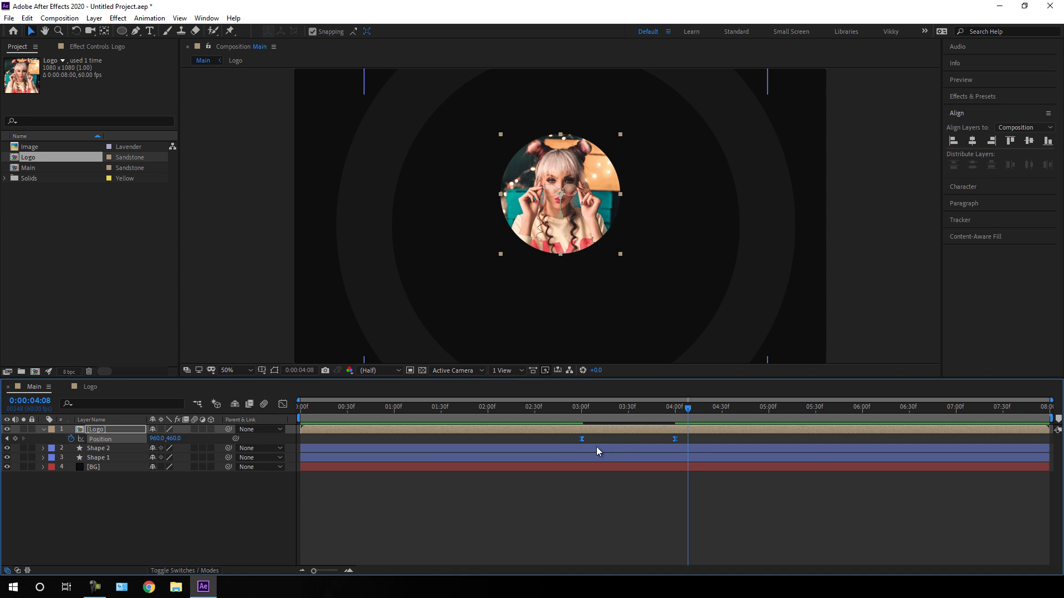
Reshape the Logo layer's Position speed graph so the movement peaks early and slows gradually into the 4-second keyframe
click(283, 404)
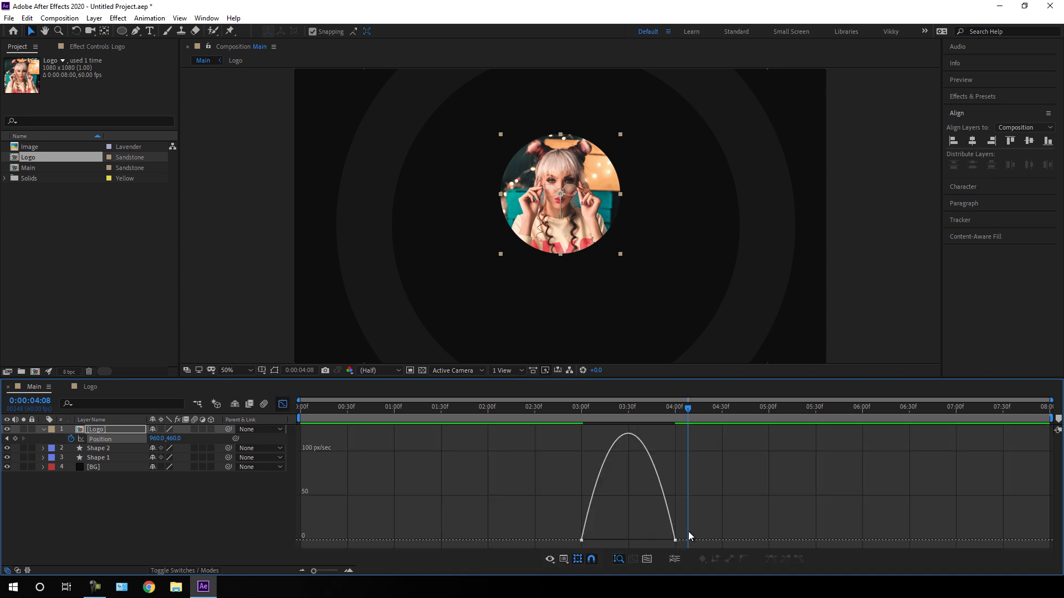
drag(664, 539, 612, 540)
click(578, 406)
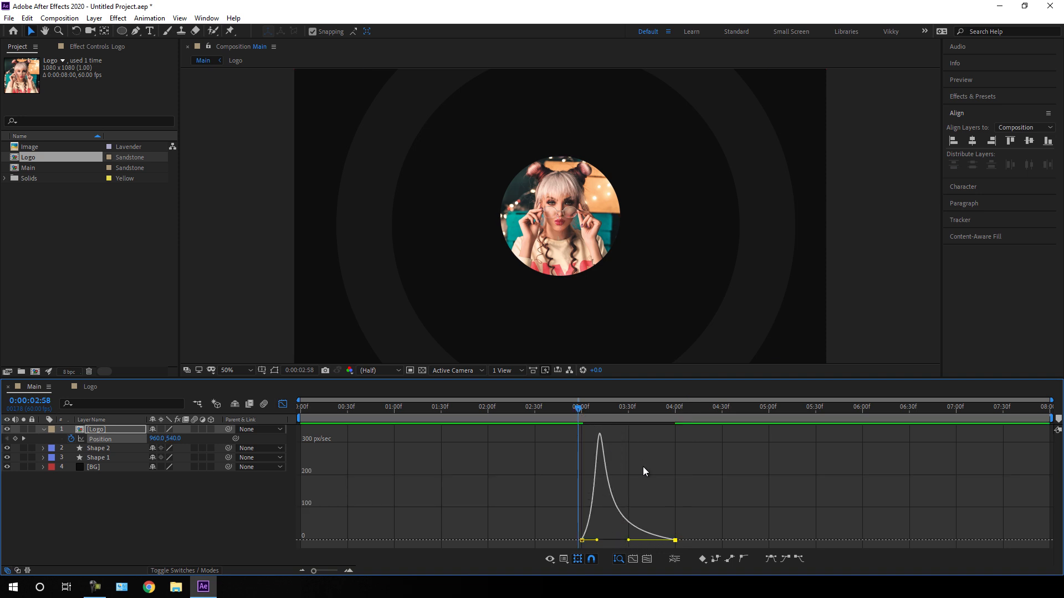
Preview the Logo layer's eased upward movement from the start of the composition outside the graph editor, and collapse its properties
key(space)
click(282, 404)
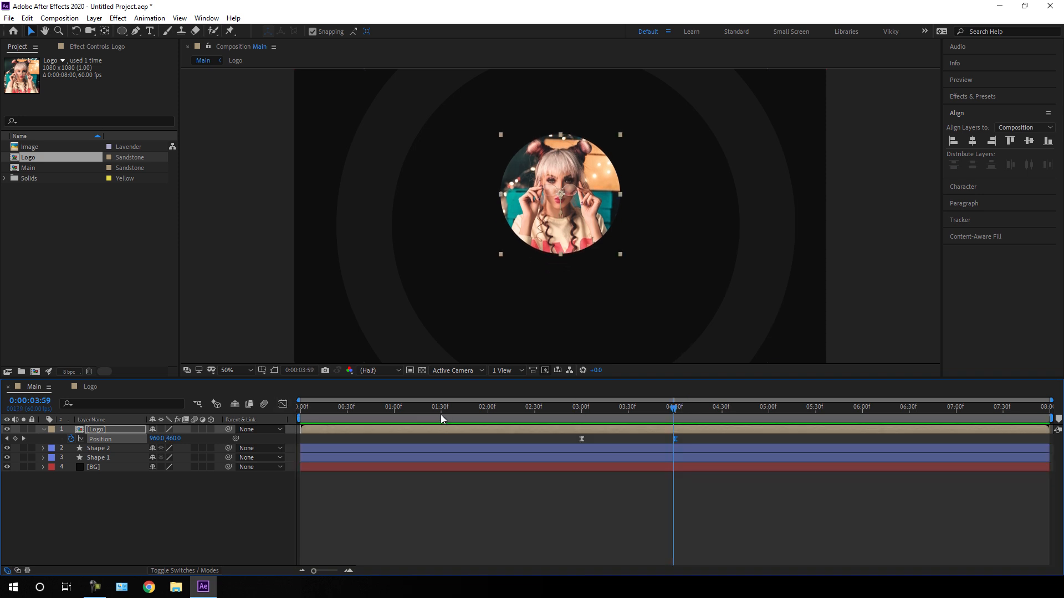
click(438, 408)
key(Home)
key(space)
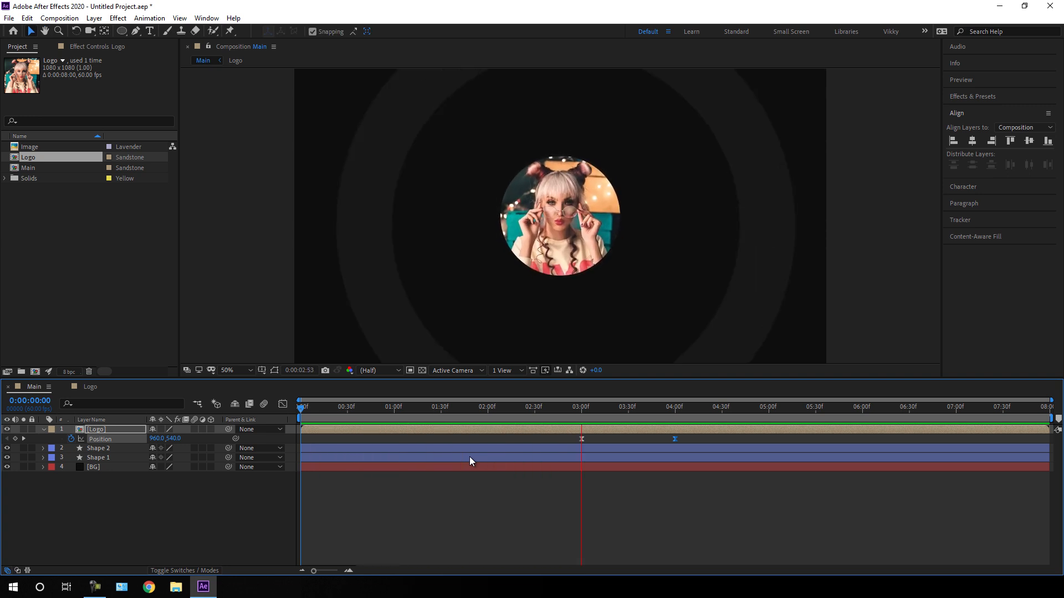
key(space)
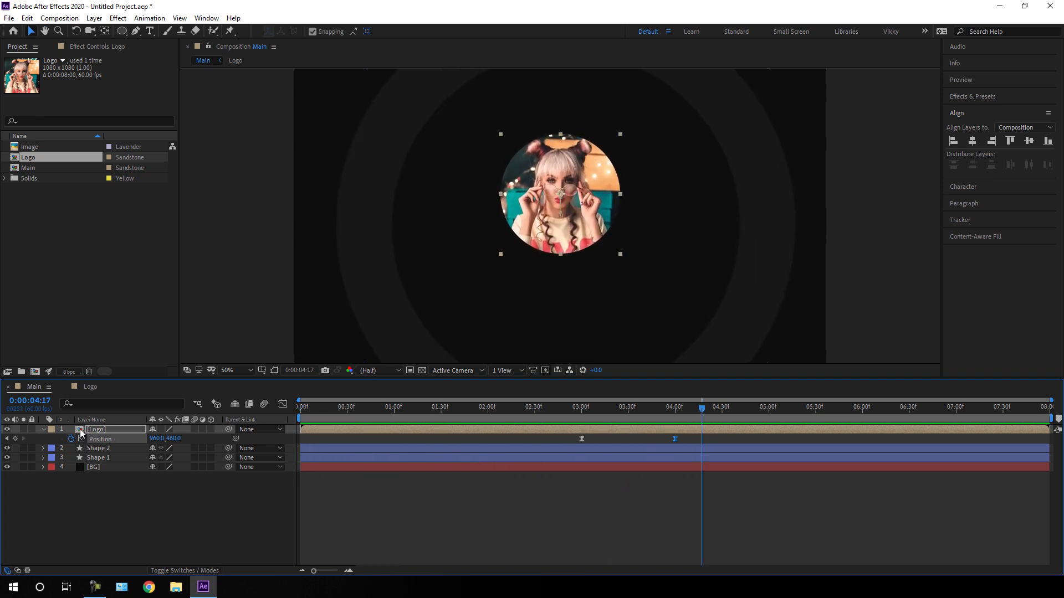
click(43, 429)
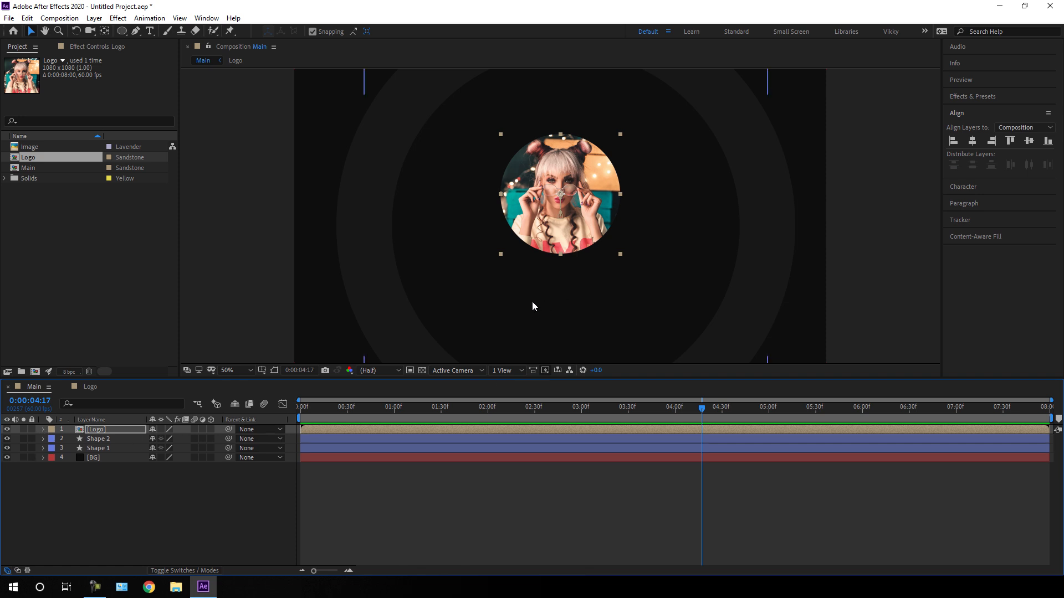
click(169, 484)
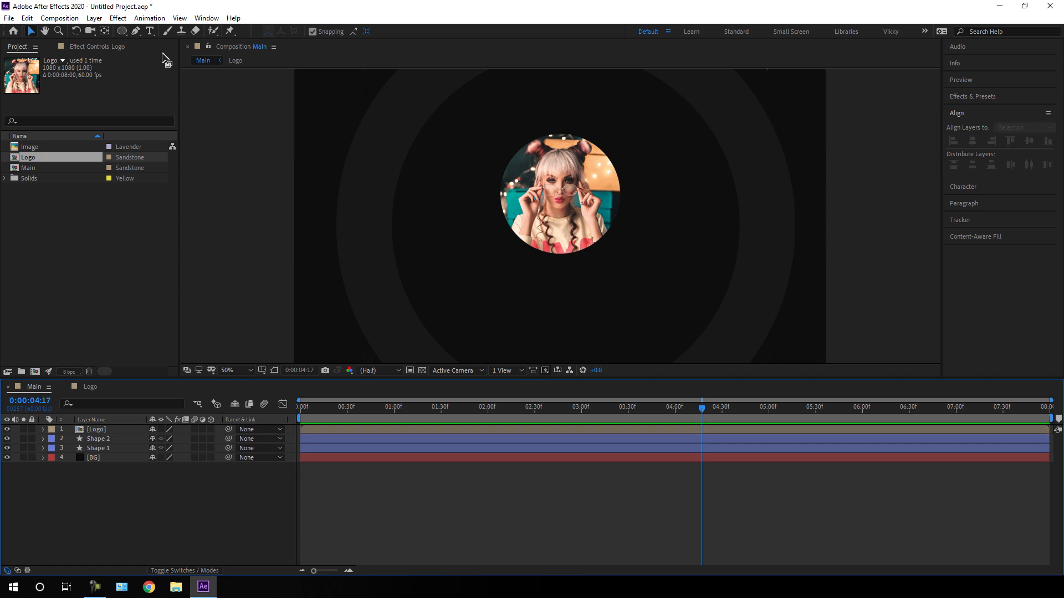
Add a text layer reading "CHANNEL NAME" below the circular logo
click(150, 32)
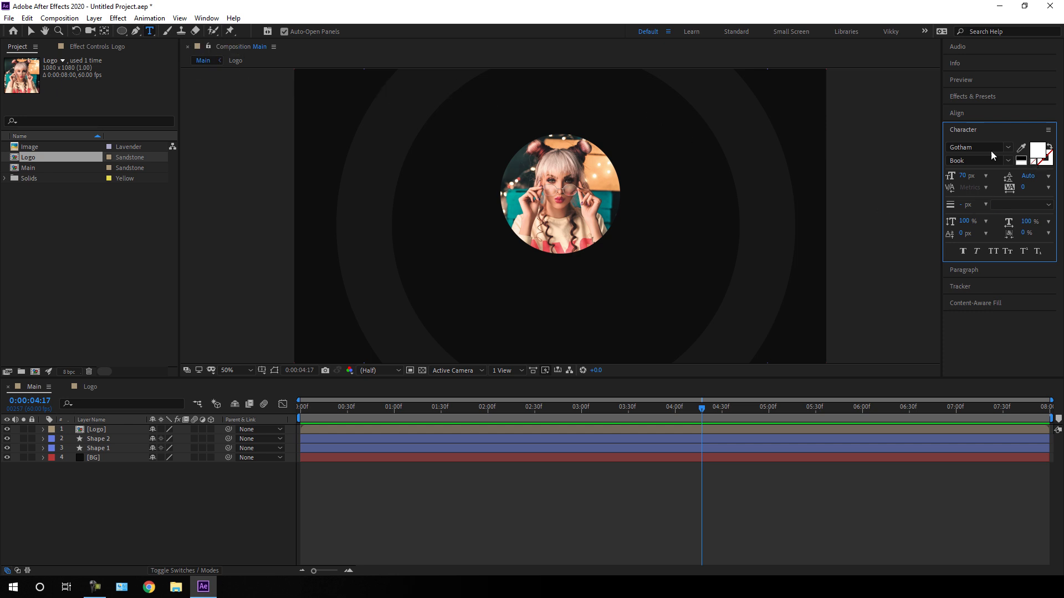
click(205, 18)
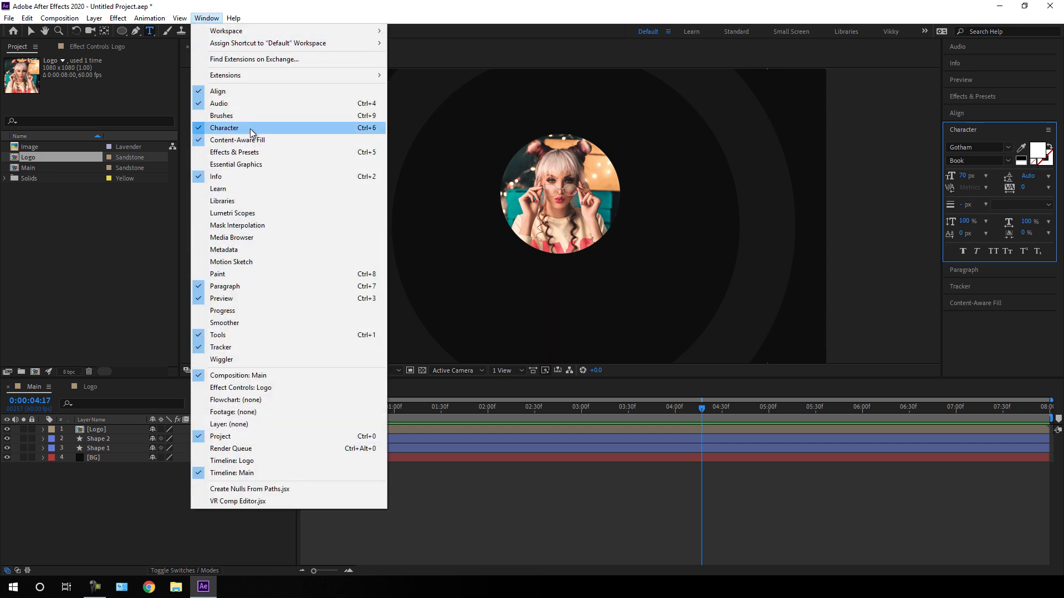
click(302, 8)
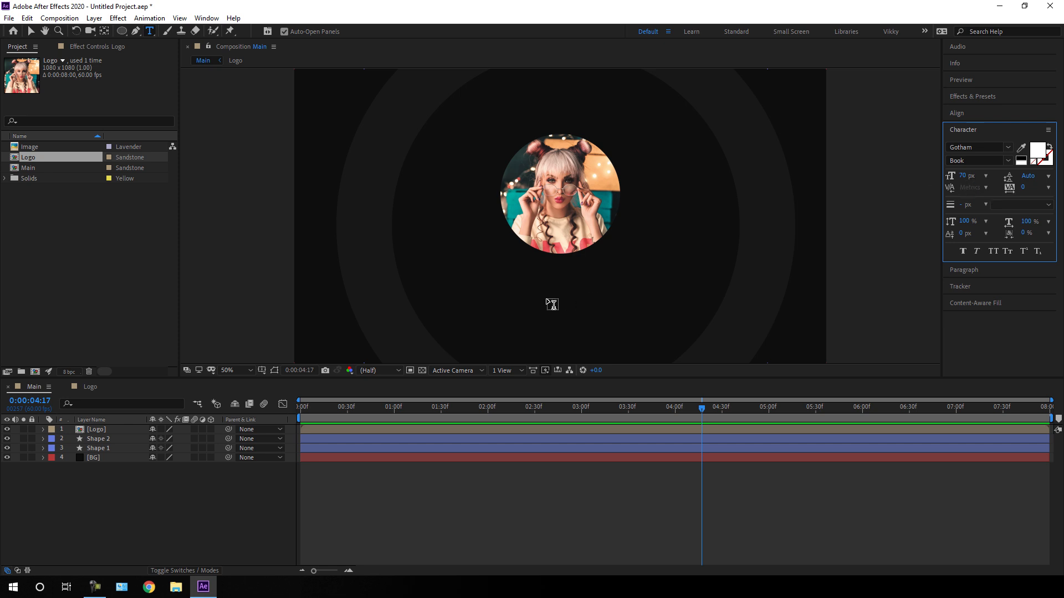
click(608, 295)
text(CHANNEL NAME)
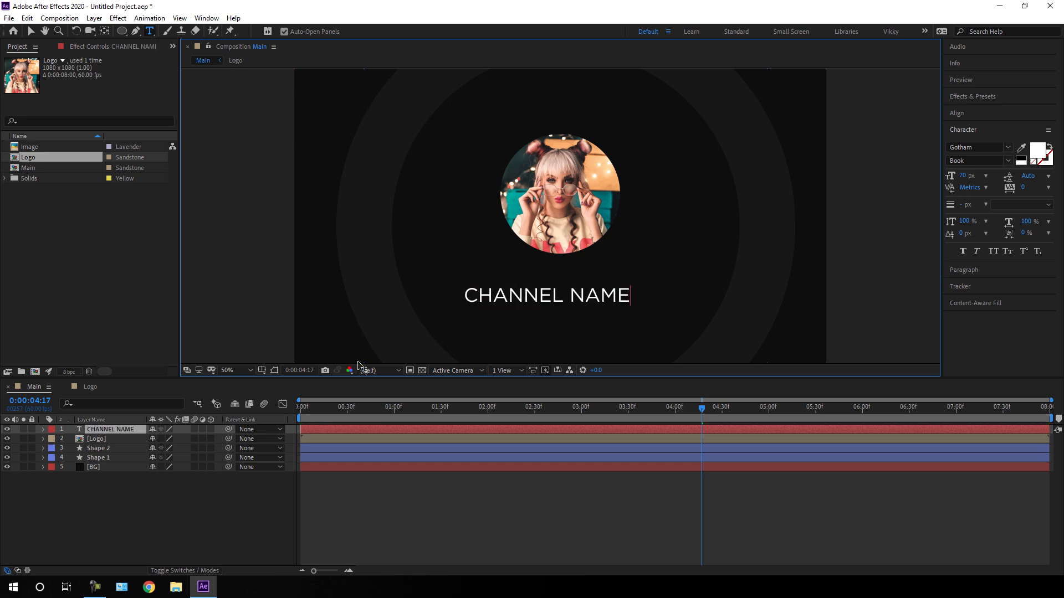
Center the CHANNEL NAME text layer horizontally in the composition
click(117, 429)
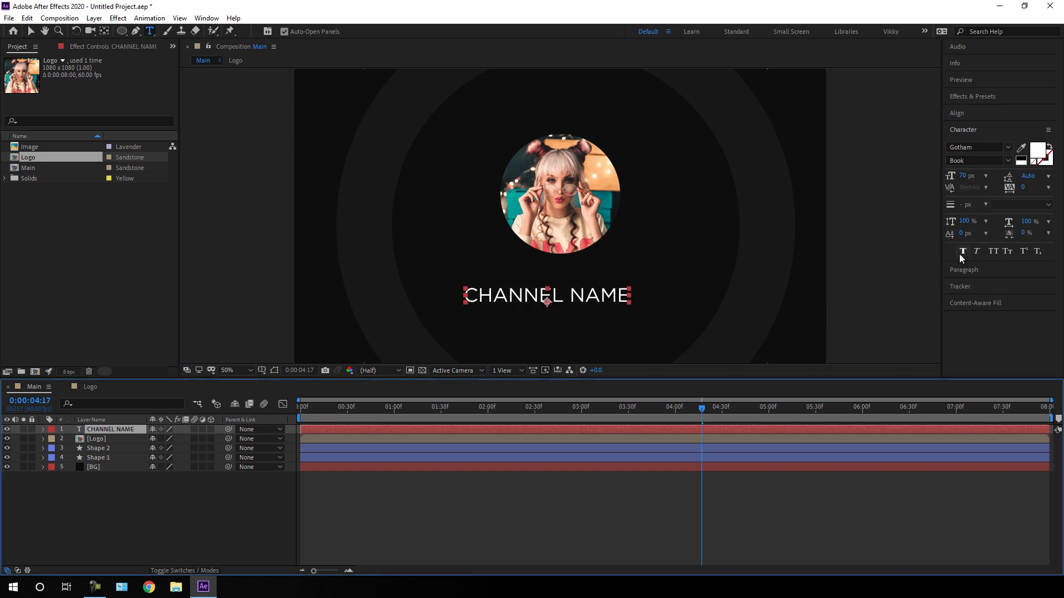
click(964, 114)
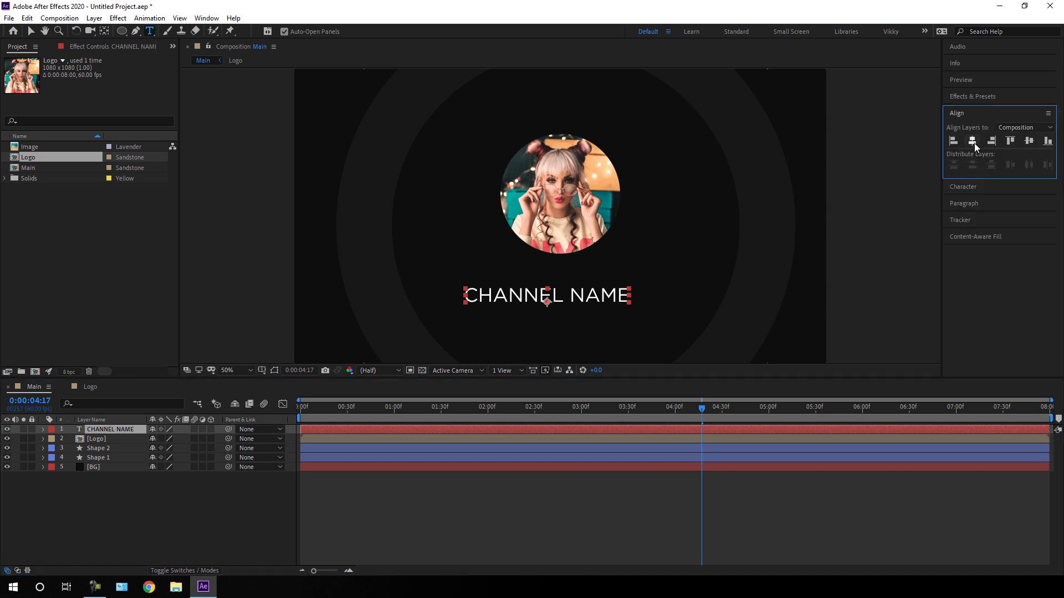
click(973, 142)
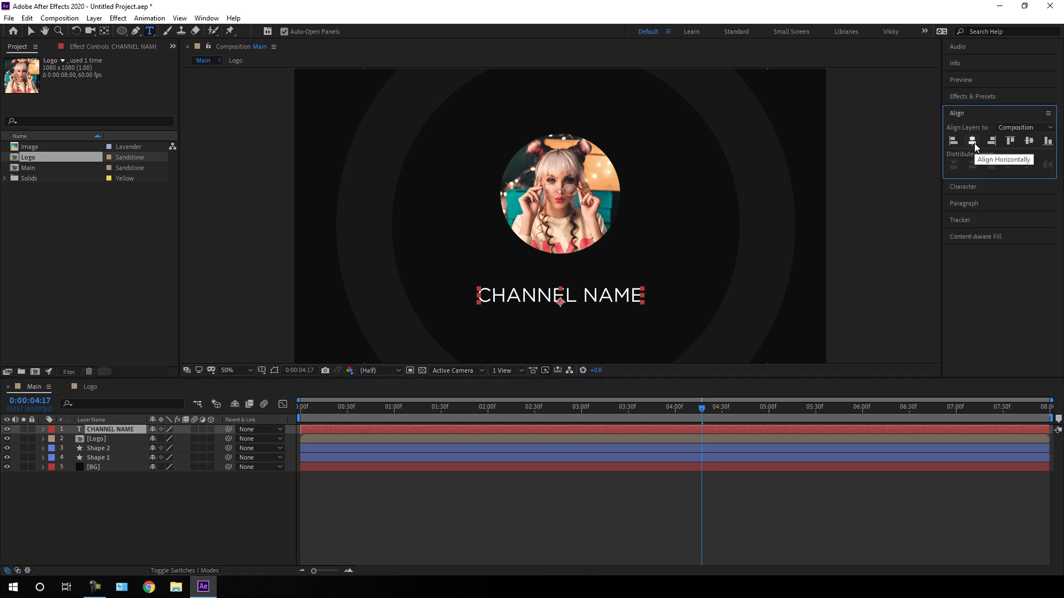
Move the CHANNEL NAME layer's anchor point up to the vertical middle of the text
click(31, 31)
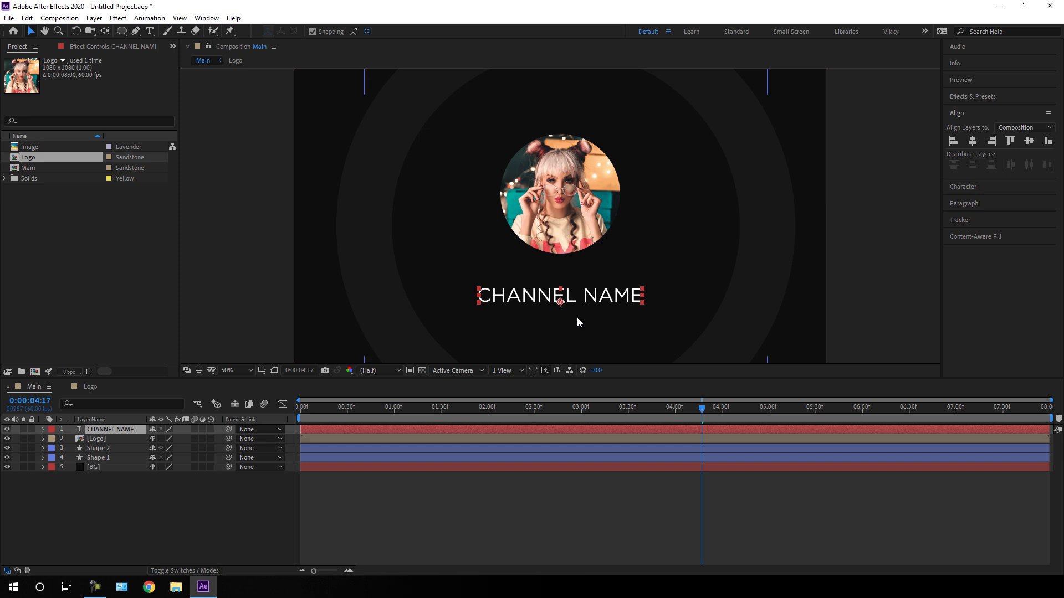
key(period)
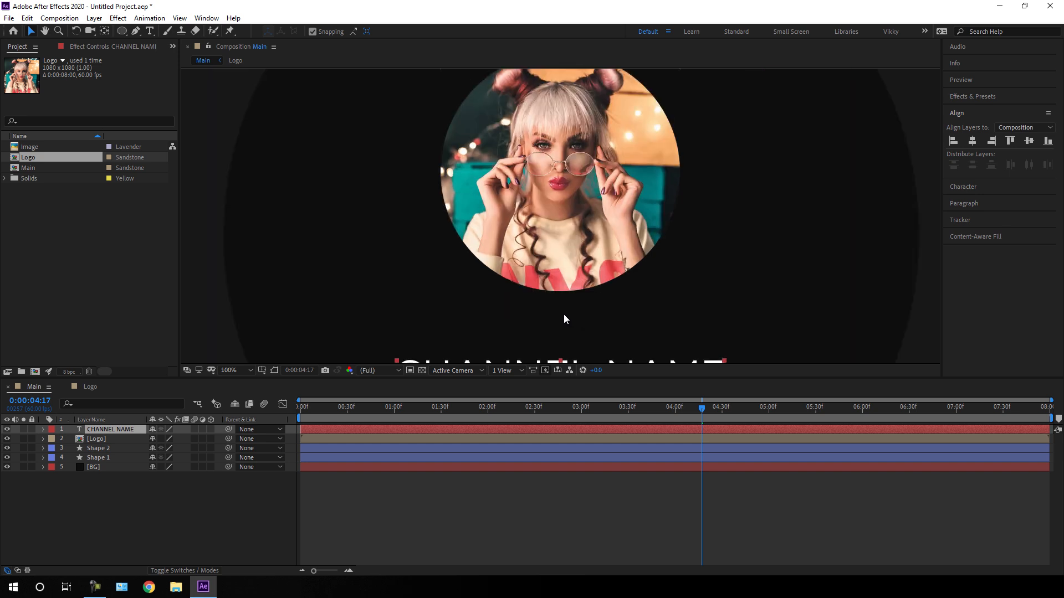
drag(713, 288, 743, 159)
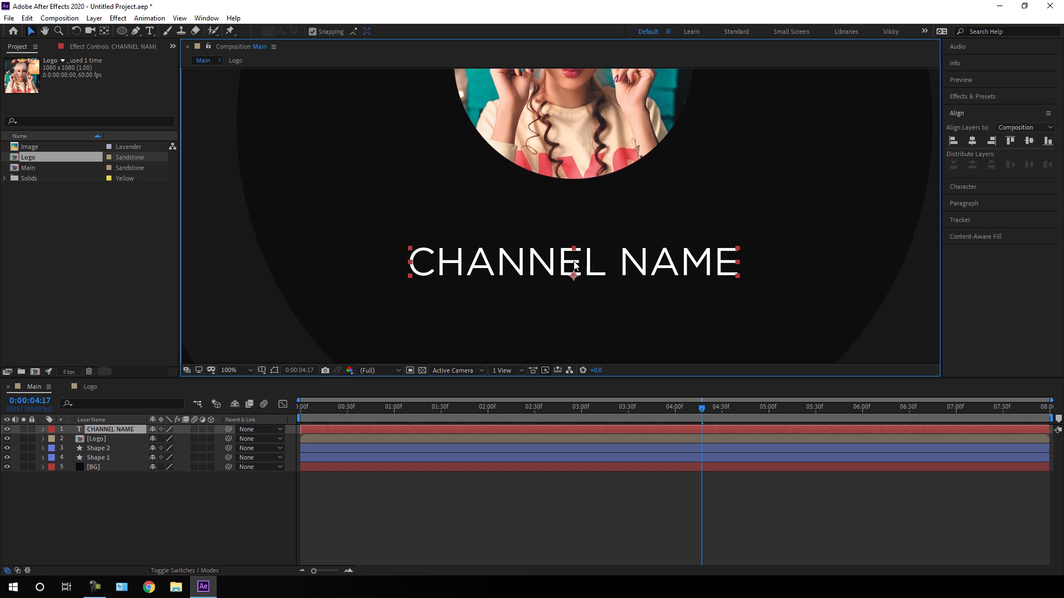
click(105, 30)
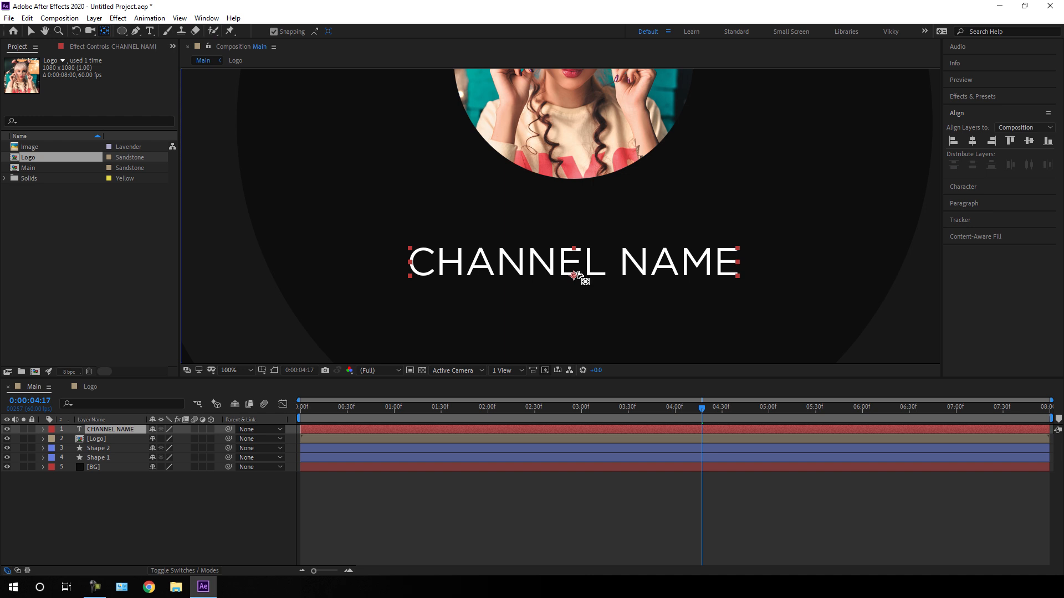
mouse_move(580, 275)
mouse_down()
mouse_move(595, 269)
mouse_move(577, 264)
mouse_up()
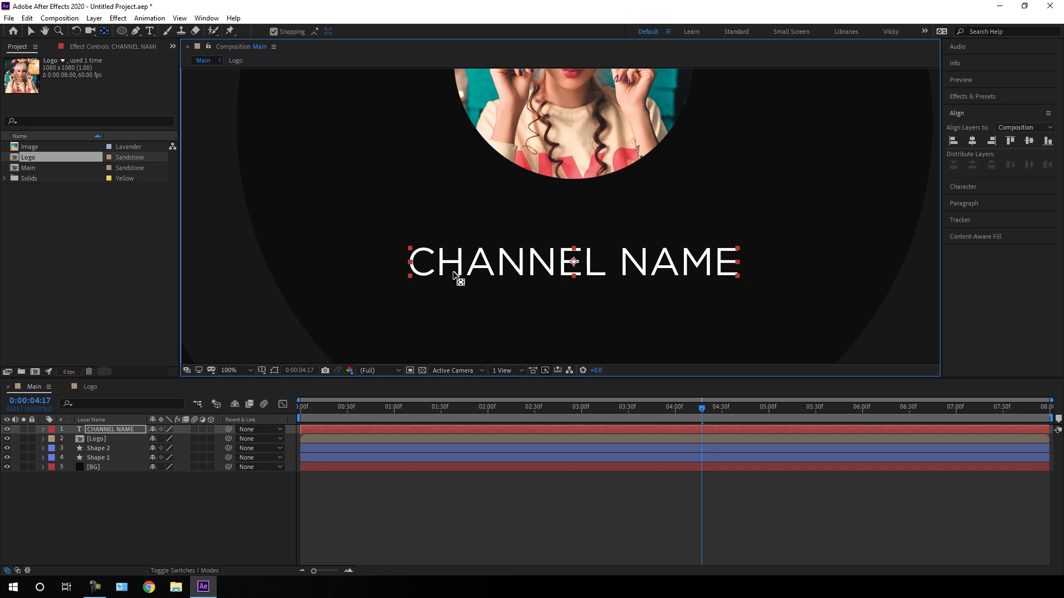
Make the CHANNEL NAME layer 3D and start keyframing its X Rotation at 0:00:04:00
drag(576, 413, 674, 418)
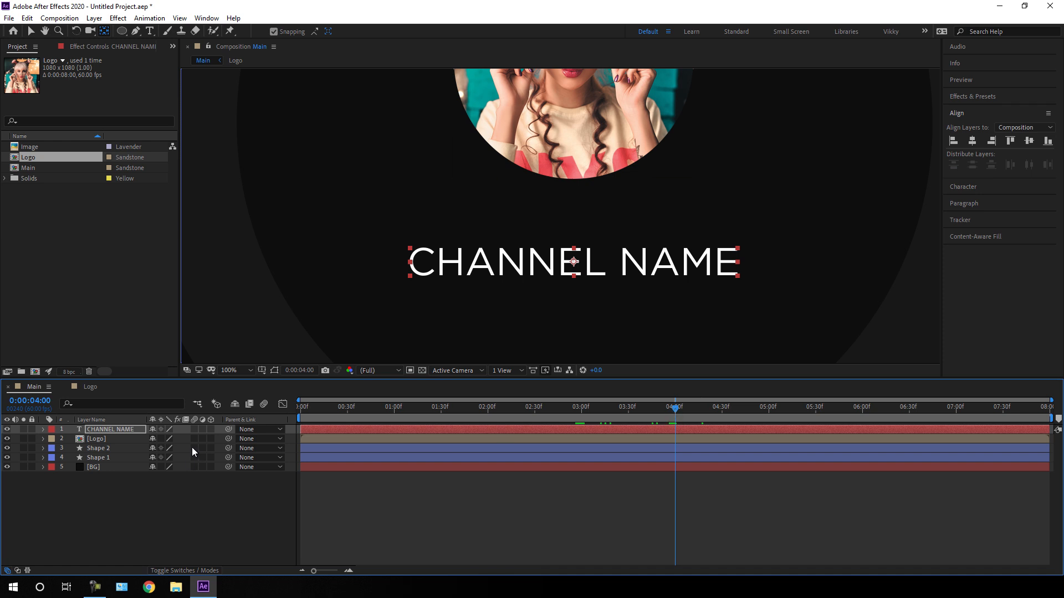
click(211, 430)
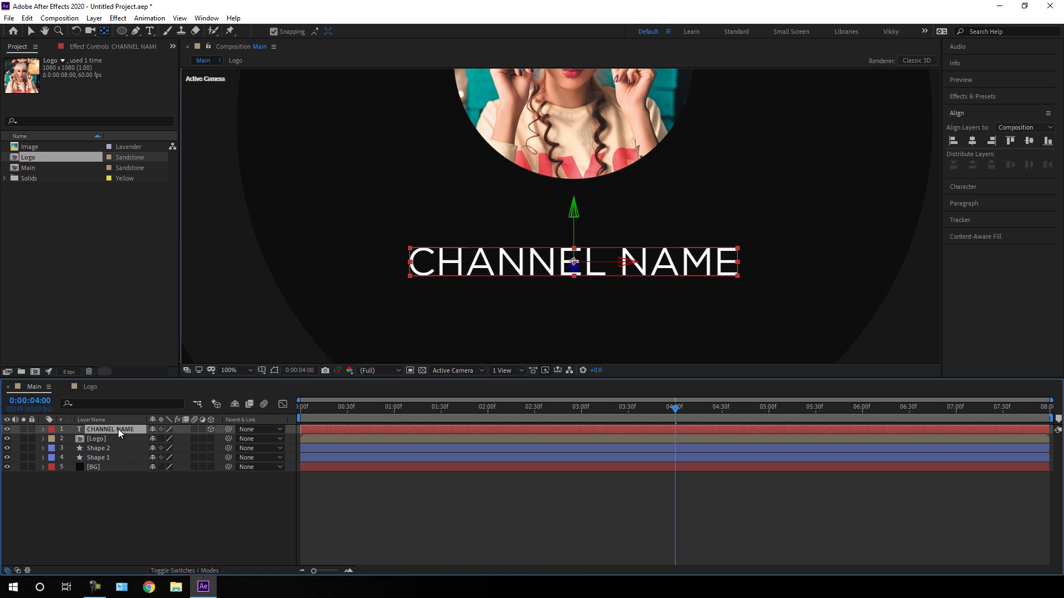
key(r)
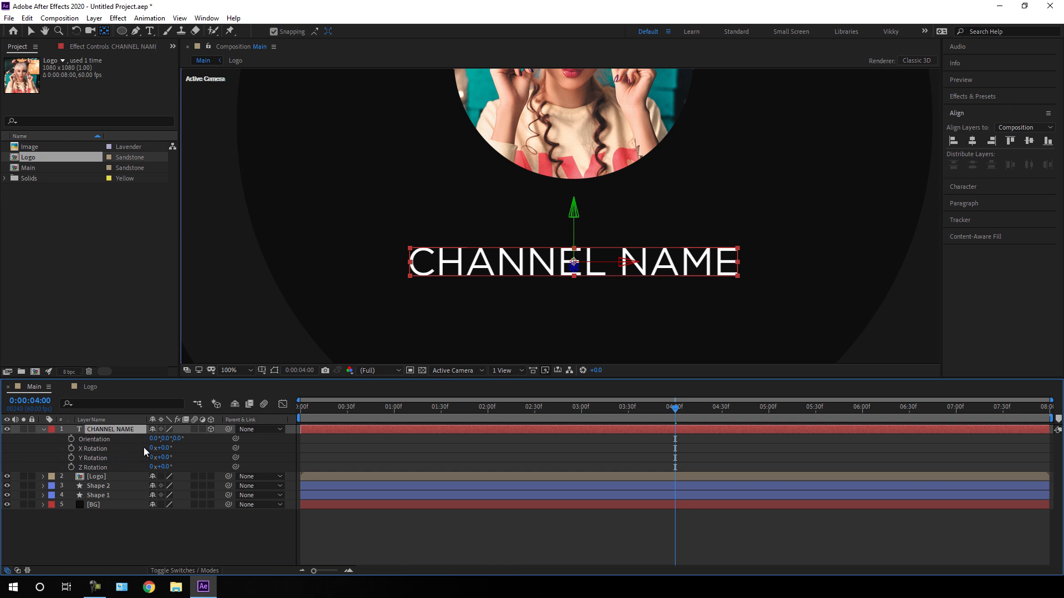
click(71, 448)
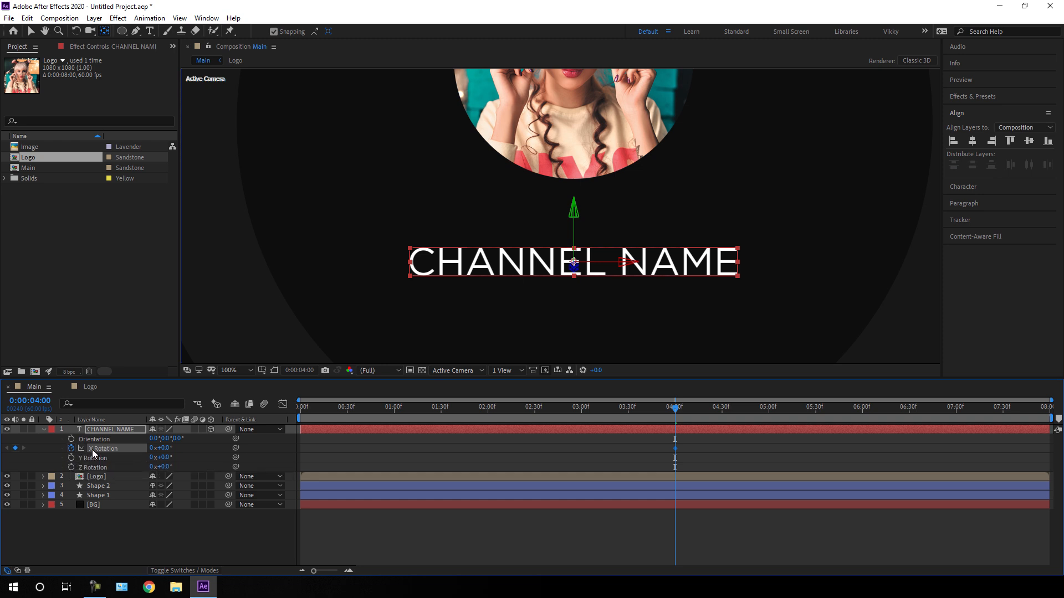
Set the CHANNEL NAME layer's X Rotation to -97° at 0:00:03:00 so the text lies edge-on
drag(592, 409, 585, 415)
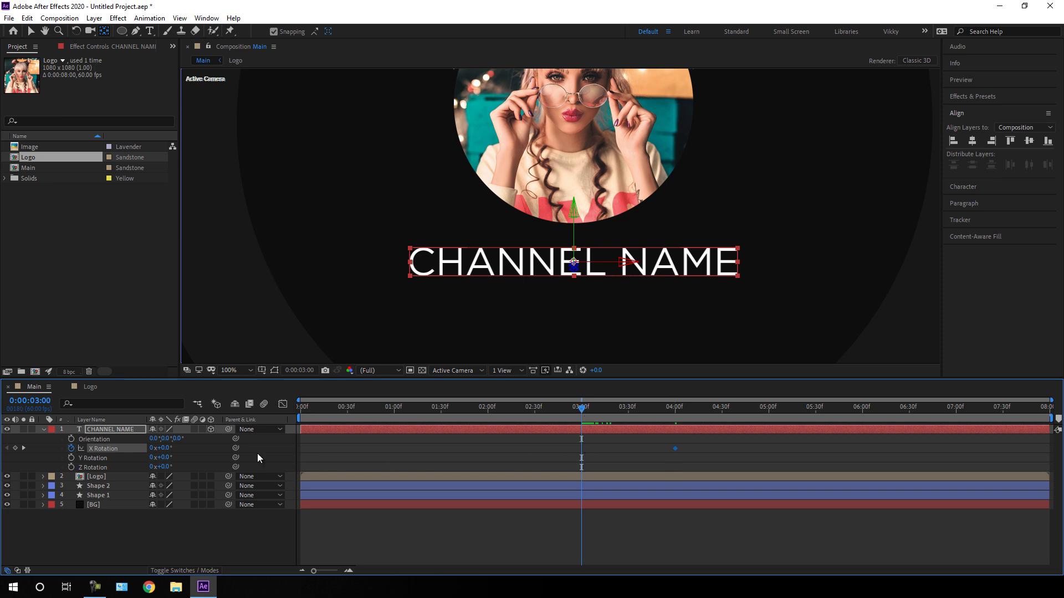
drag(166, 447, 108, 440)
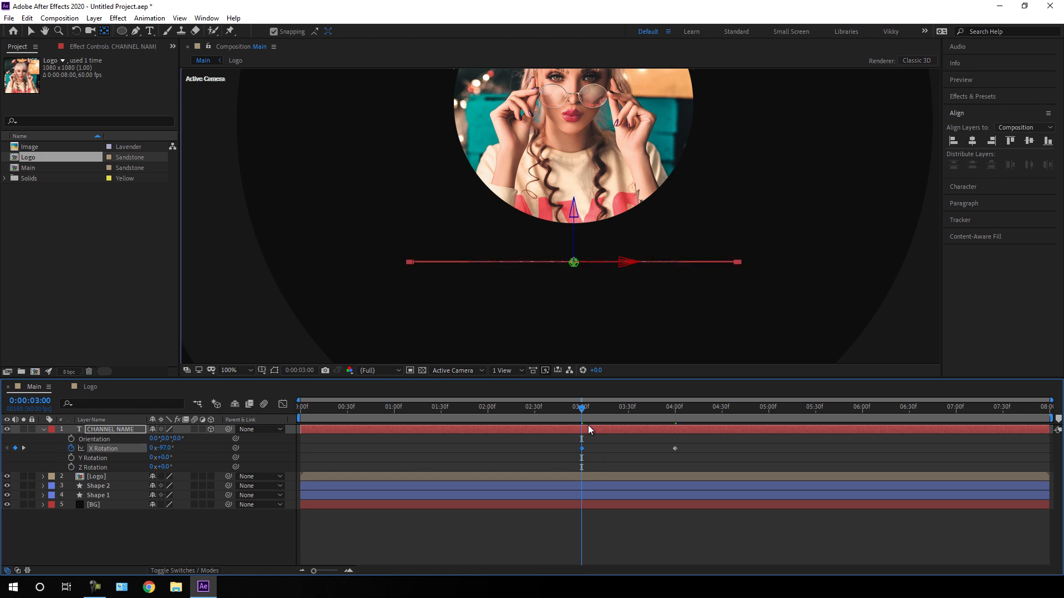
mouse_move(582, 411)
mouse_down()
mouse_move(605, 414)
mouse_move(557, 411)
mouse_move(673, 414)
mouse_move(556, 415)
mouse_move(660, 415)
mouse_move(571, 417)
mouse_up()
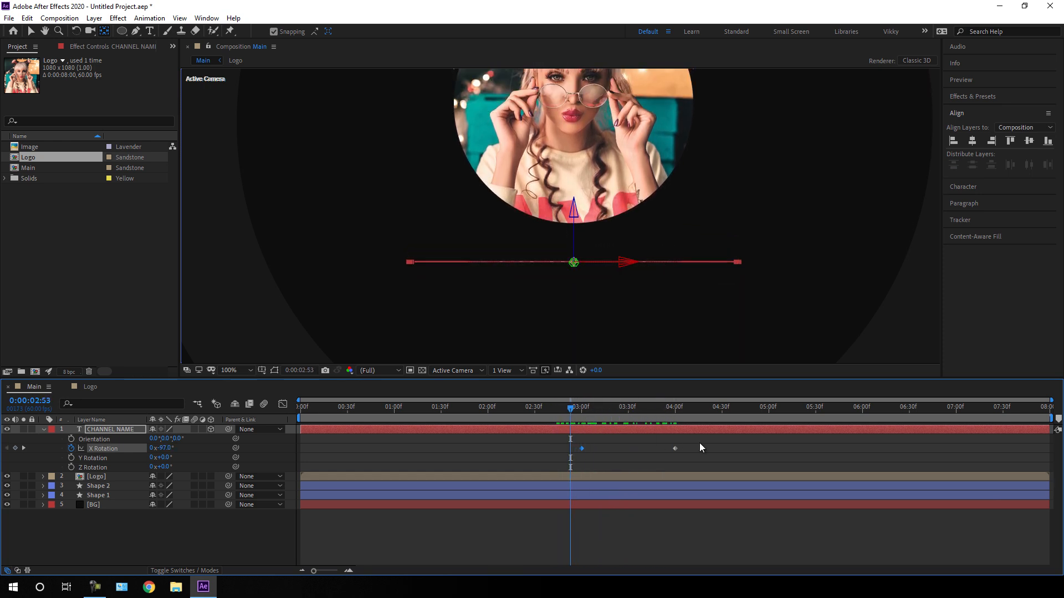
Apply Easy Ease to both X Rotation keyframes and reshape the speed graph to peak early and slow gradually into 0:00:04:00
drag(703, 444, 573, 459)
click(282, 405)
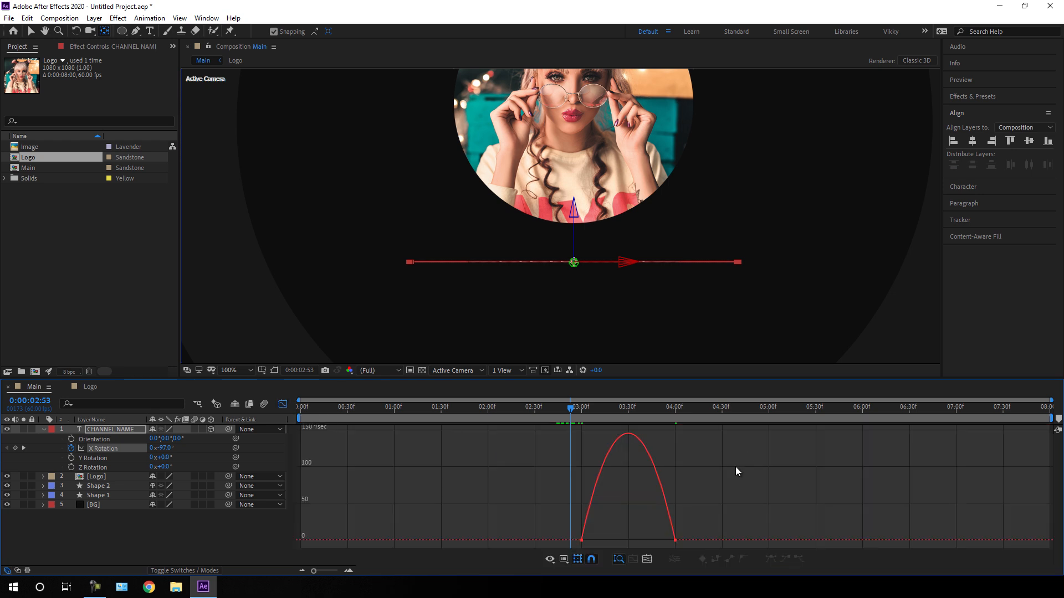
drag(655, 543, 627, 540)
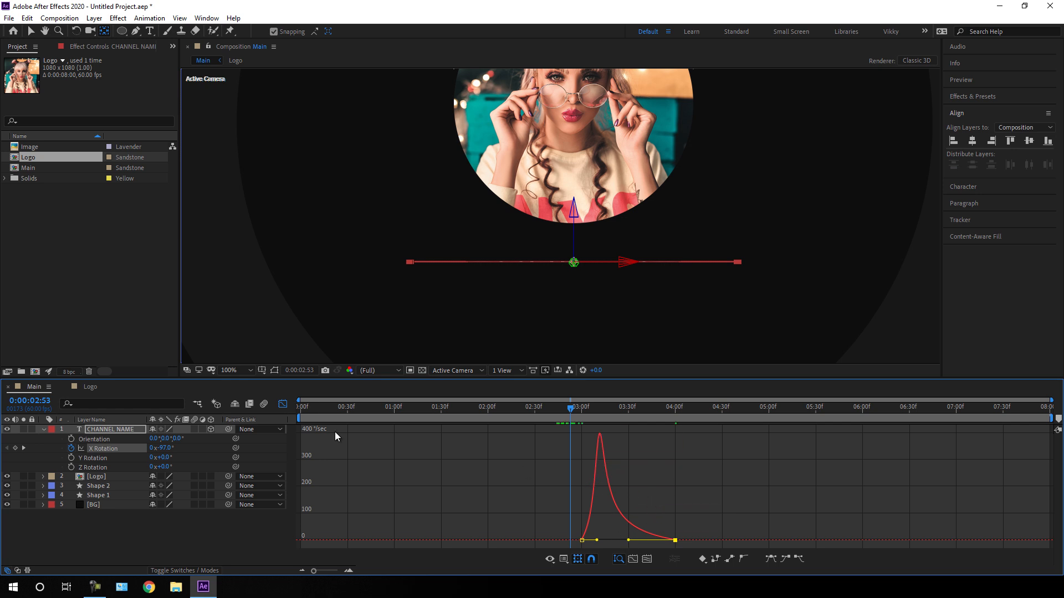
click(284, 405)
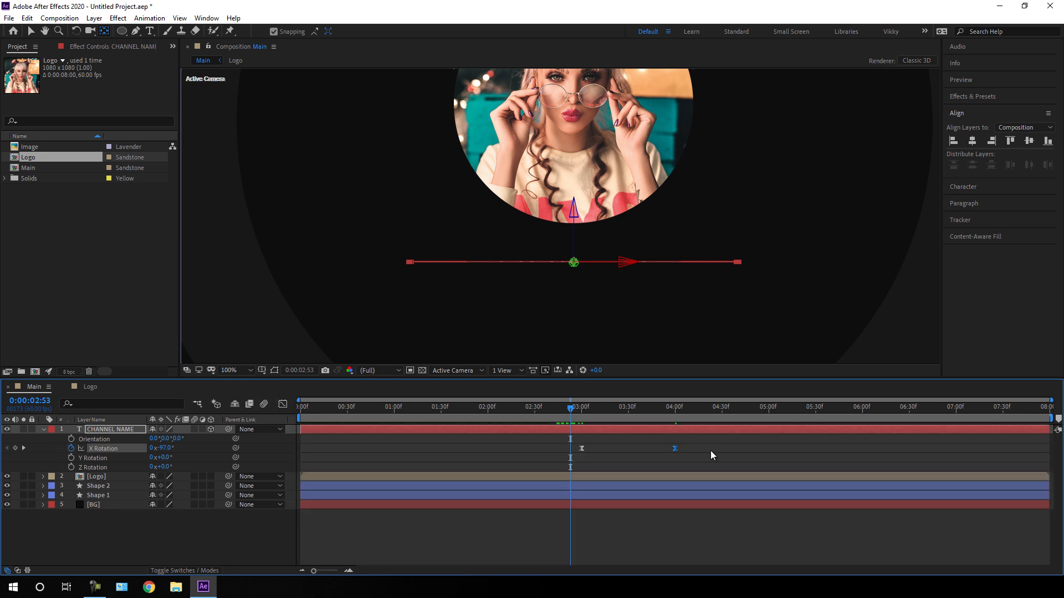
Trim the start of the CHANNEL NAME layer to 0:00:03:00 and collapse its properties
click(581, 421)
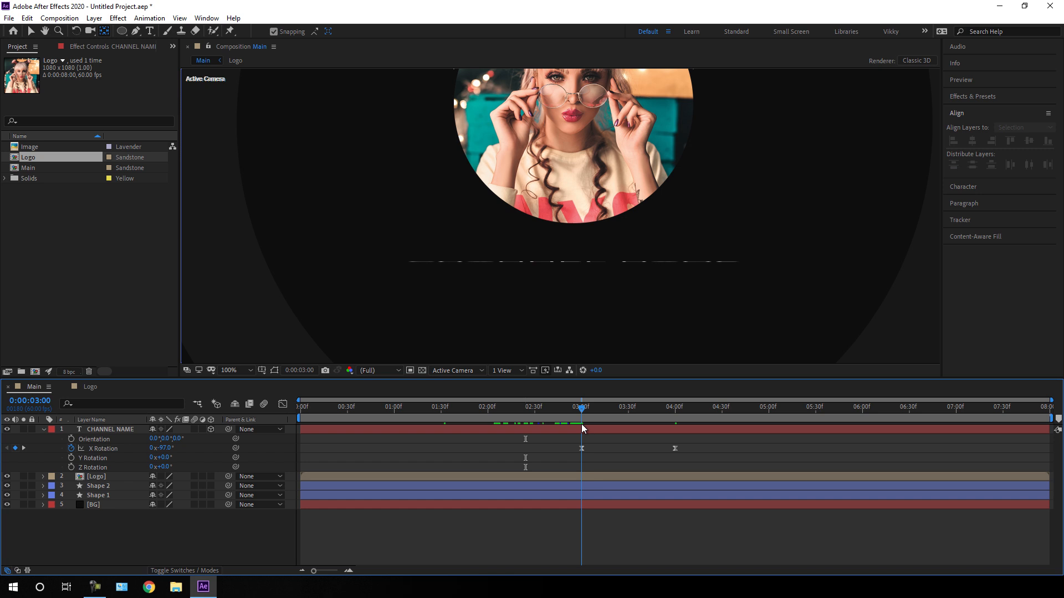
click(315, 434)
drag(314, 434, 582, 438)
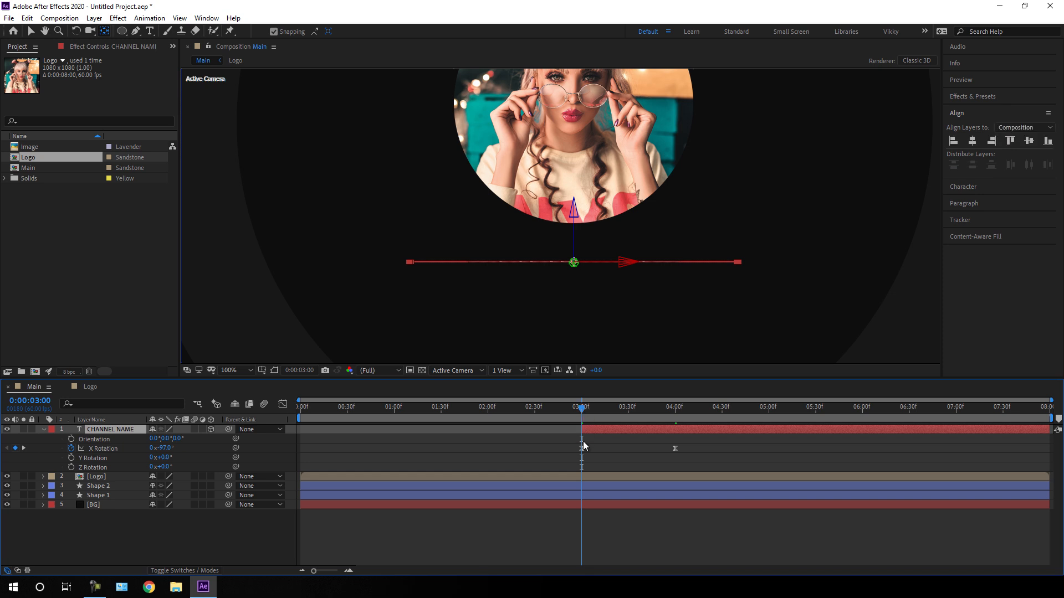
click(44, 430)
click(179, 481)
Fit the composition in the viewer and preview the logo and text animation from the beginning
click(235, 370)
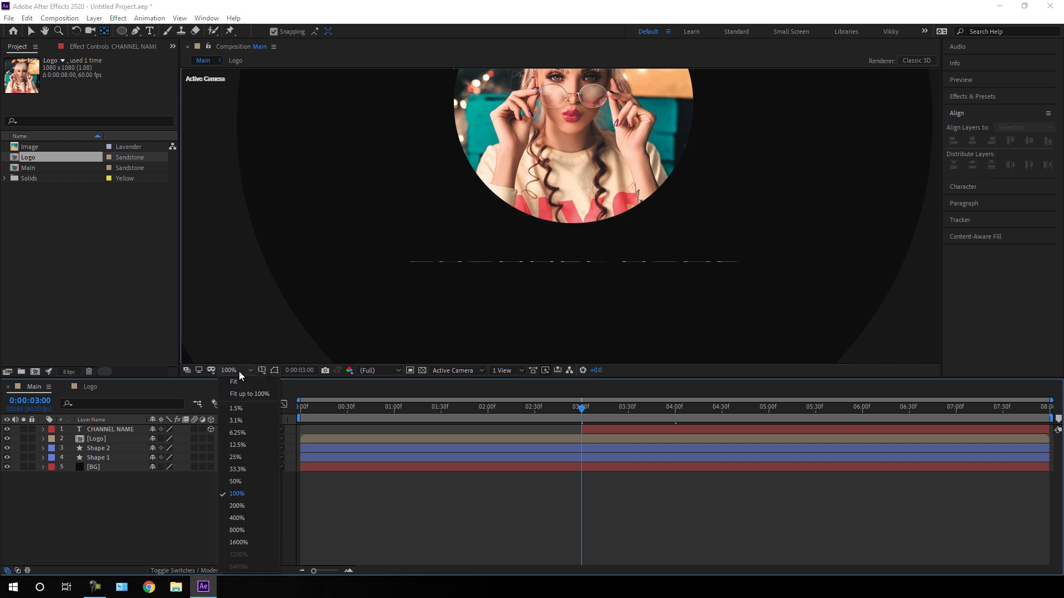
click(235, 382)
drag(437, 398, 252, 477)
key(space)
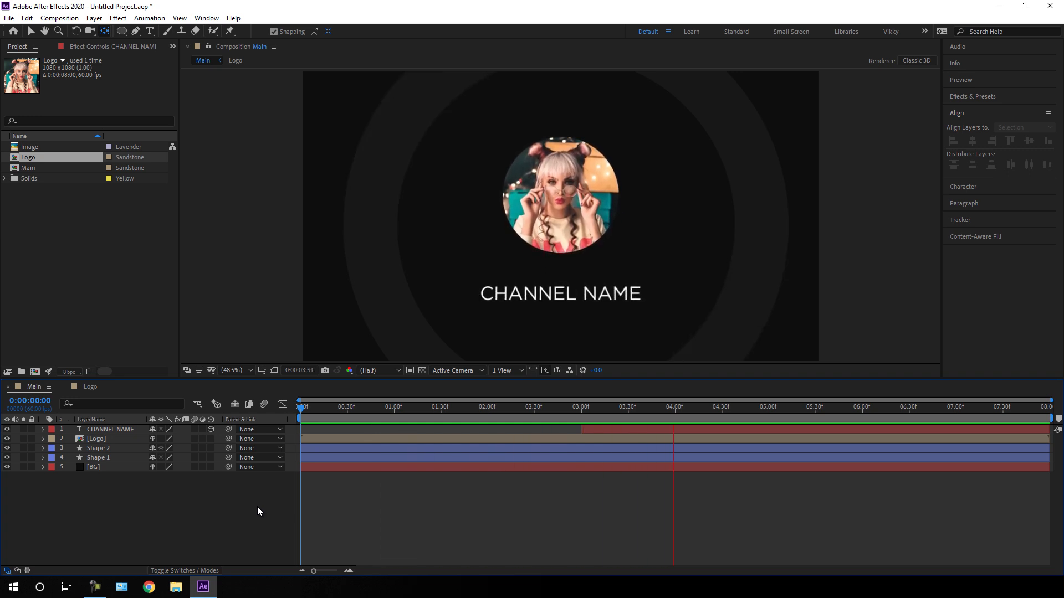
key(space)
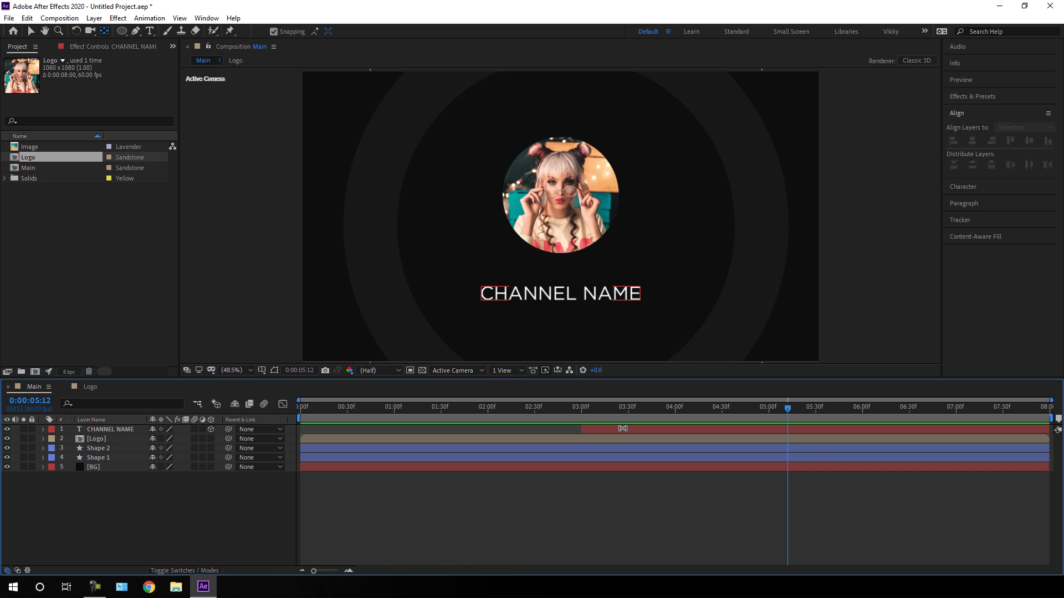
drag(629, 410, 584, 412)
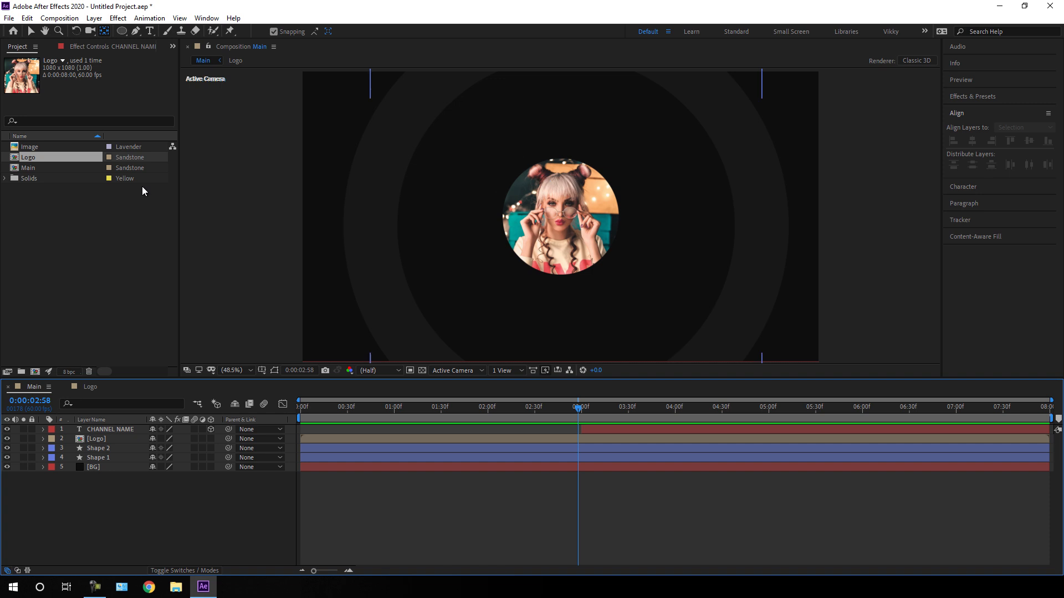
Create a new 1080 x 1080 px, 60 fps composition named Circle with a duration of 0:00:03:00
click(31, 32)
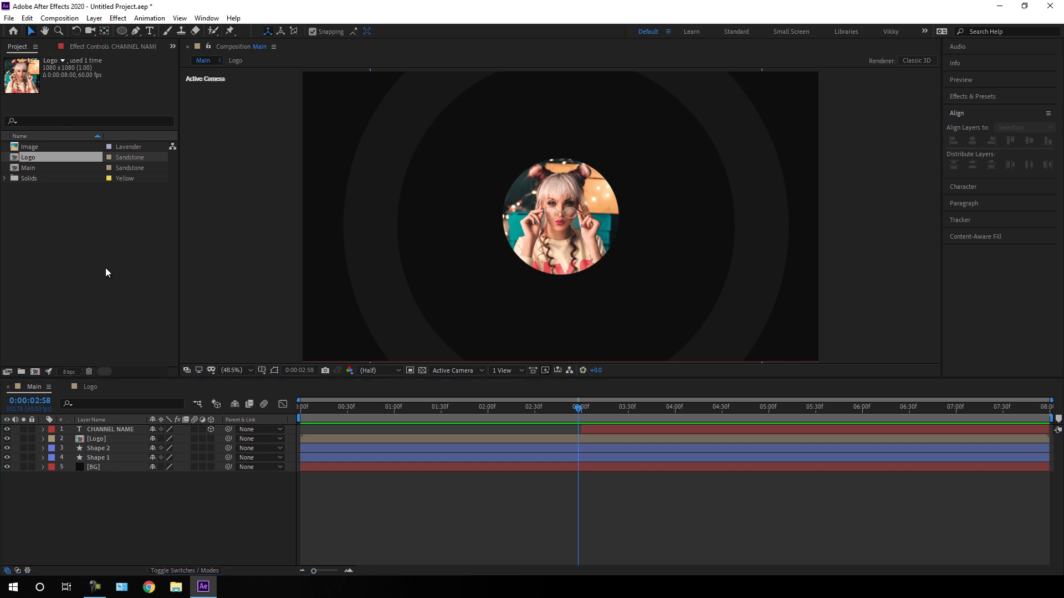
click(59, 19)
click(72, 32)
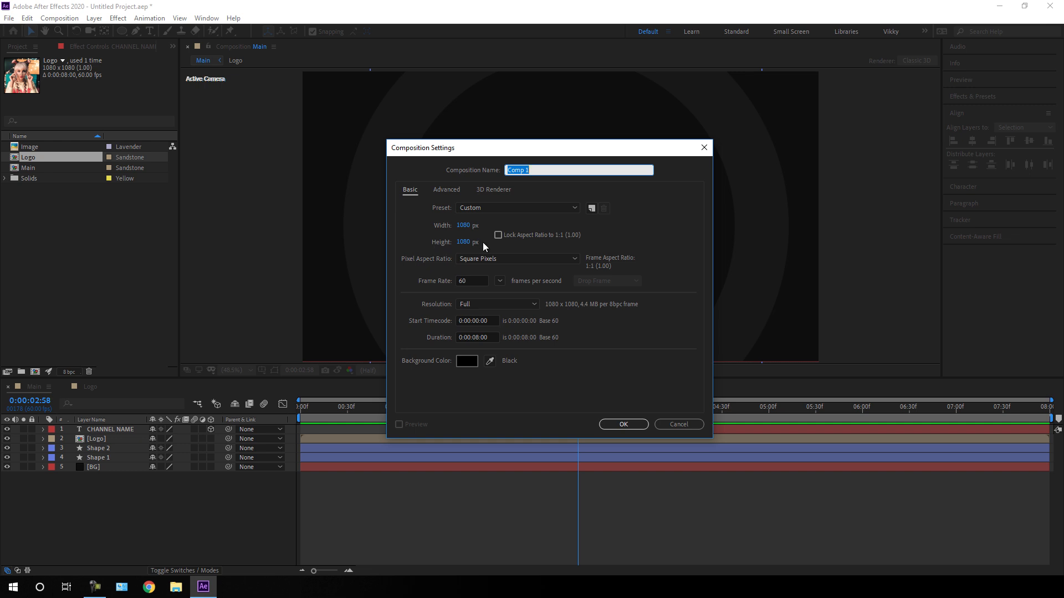
click(480, 336)
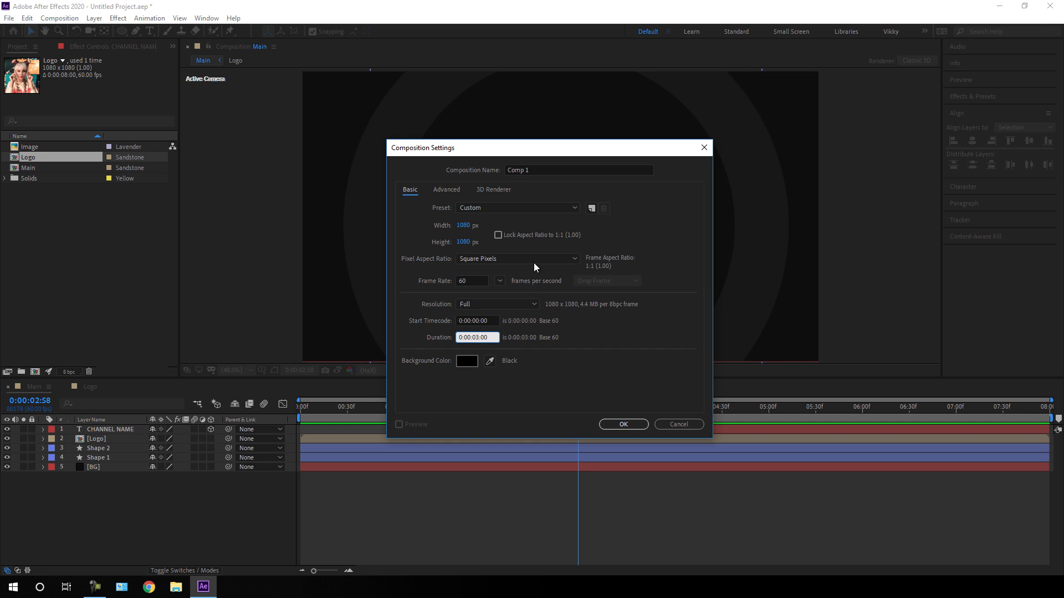
click(555, 173)
text(Circle)
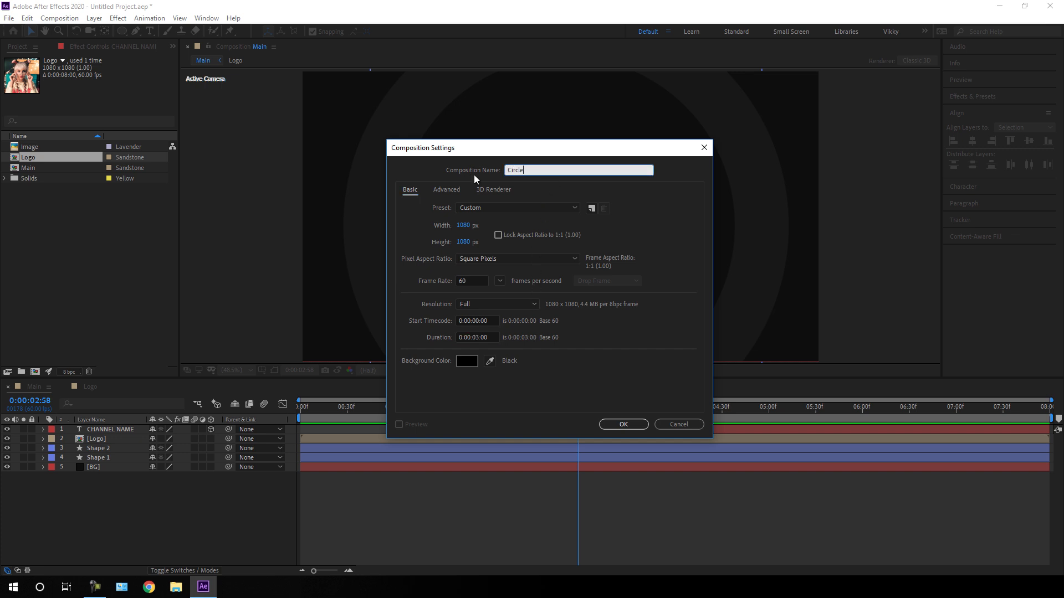
click(636, 423)
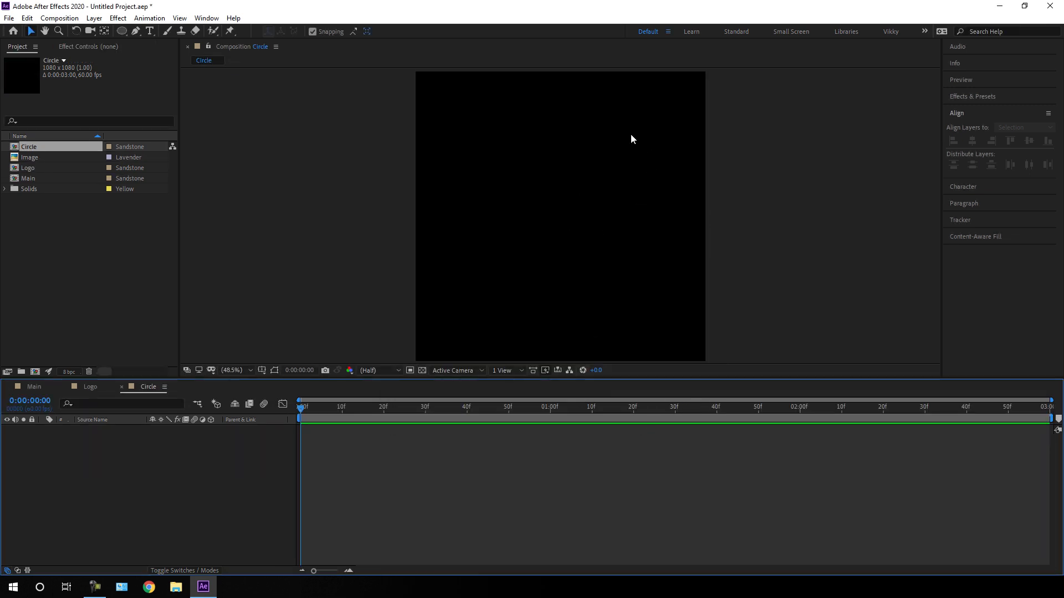
Draw an unfilled circle about three-quarters of the composition's width near its center and set its stroke width to 2 px
click(123, 32)
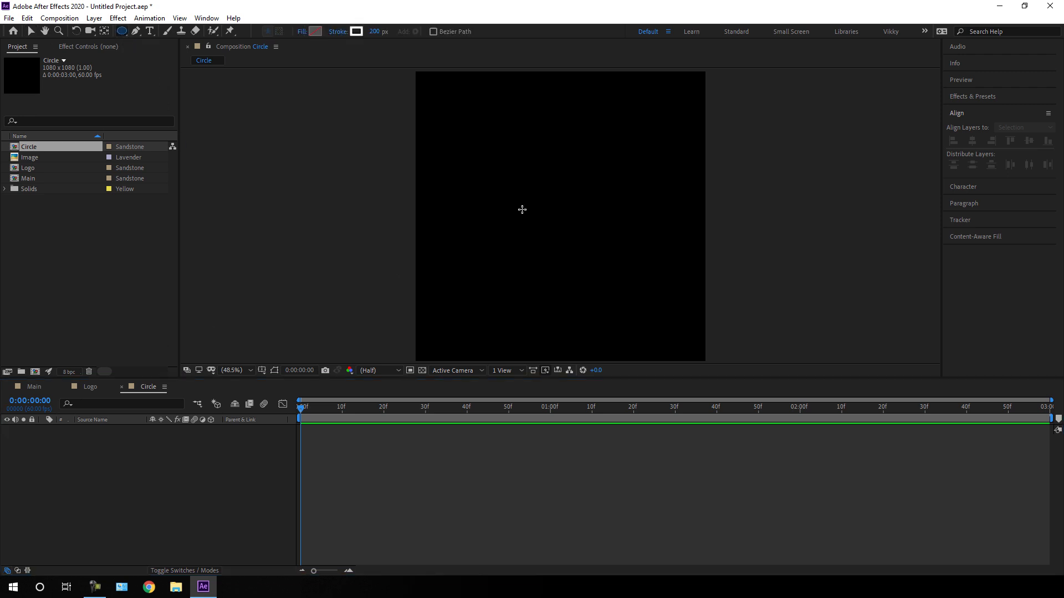
click(549, 219)
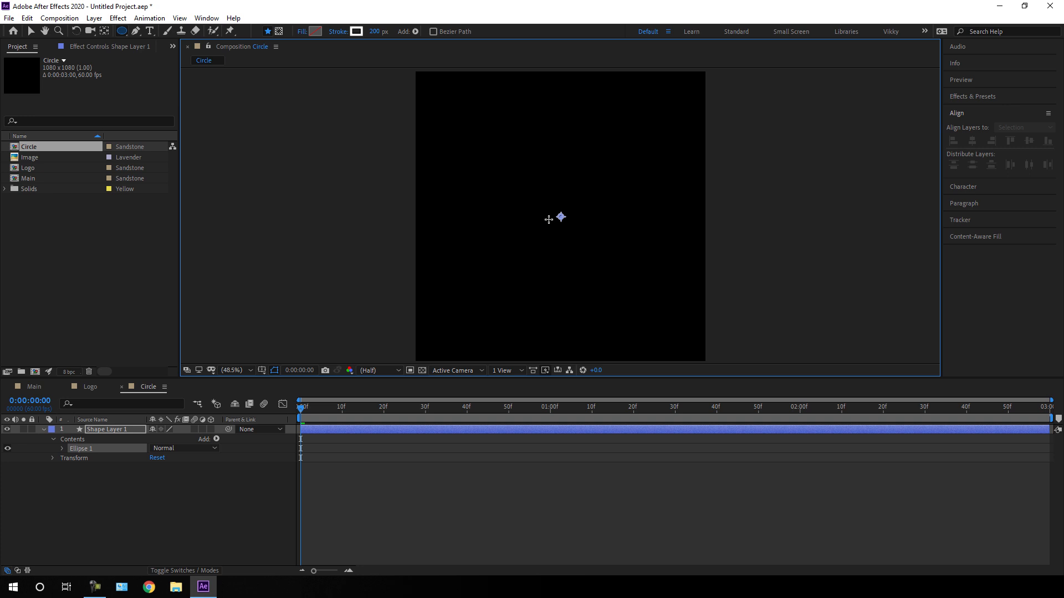
drag(549, 219, 655, 299)
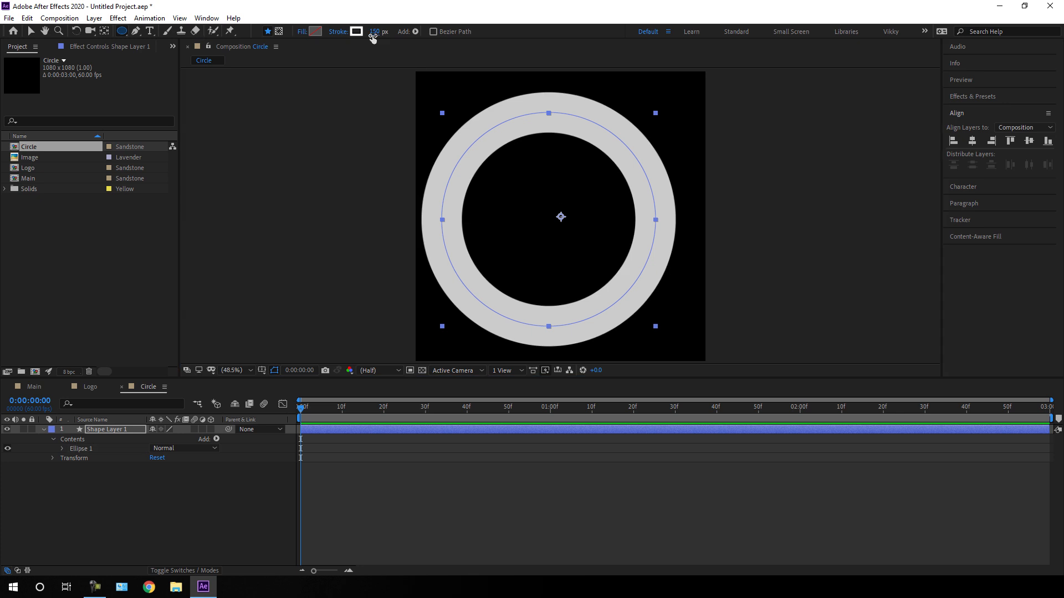
click(375, 33)
text(2)
key(Return)
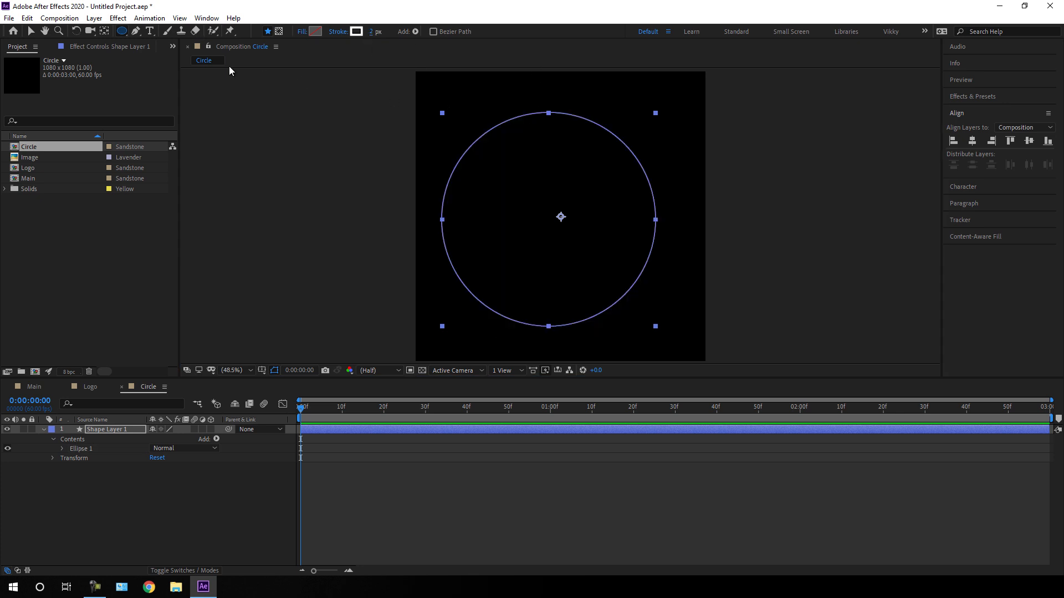
Move the circle layer's anchor point to the center of the drawn circle
double_click(104, 32)
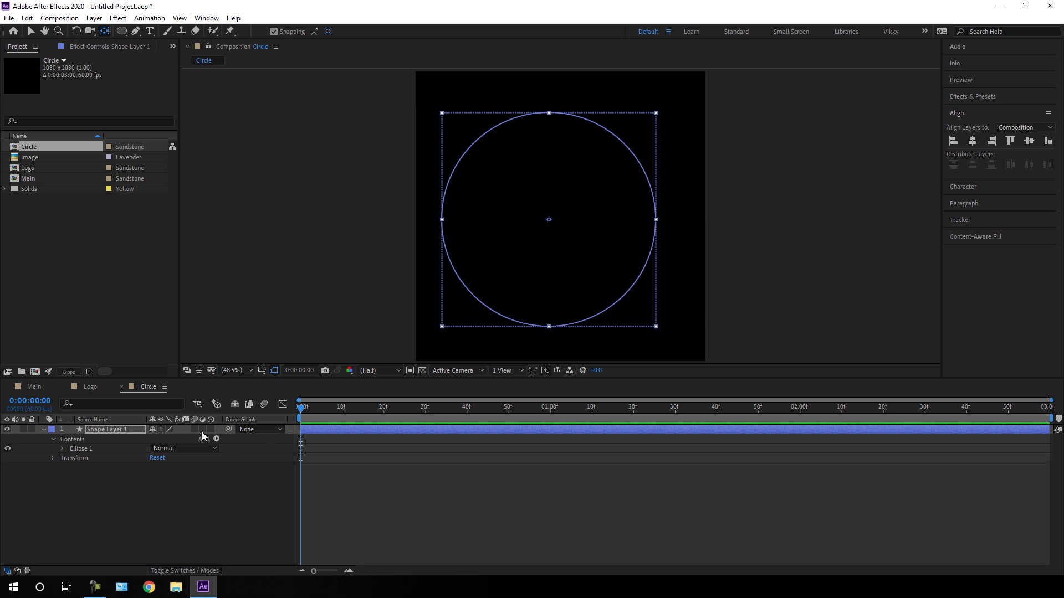
click(120, 431)
mouse_move(561, 217)
mouse_down()
mouse_move(571, 207)
mouse_move(569, 220)
mouse_move(552, 222)
mouse_up()
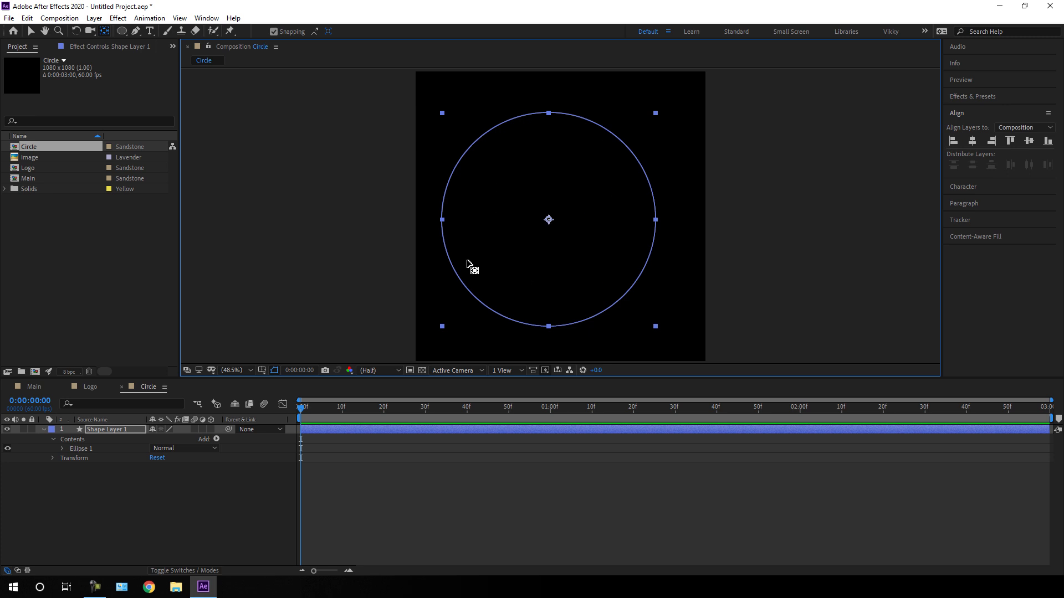
Rename the circle layer Shape 1 and center it horizontally and vertically in the composition
right_click(104, 433)
click(119, 428)
drag(134, 430, 111, 429)
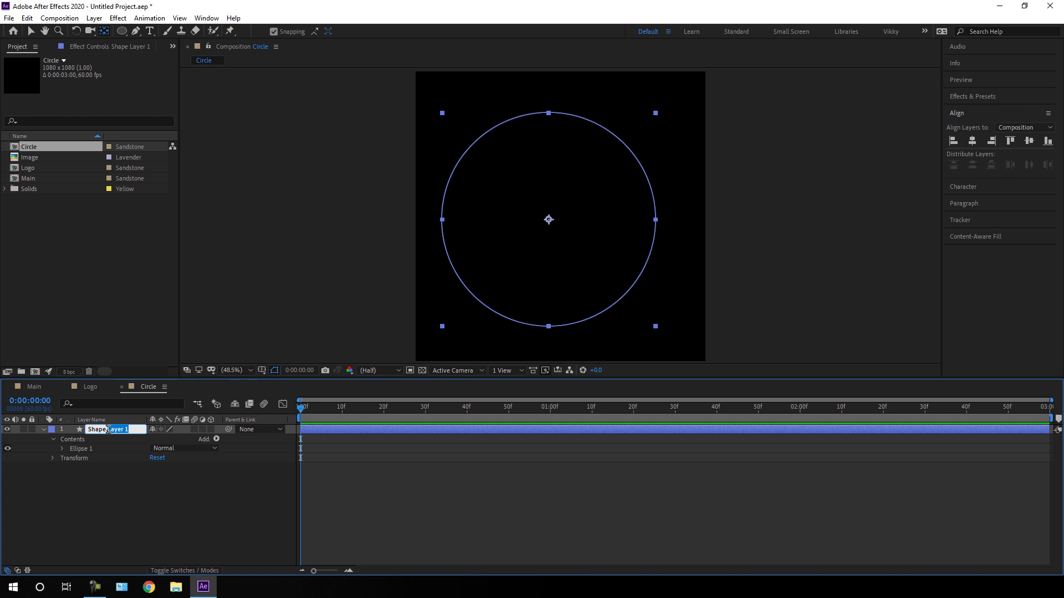
text(1)
key(Return)
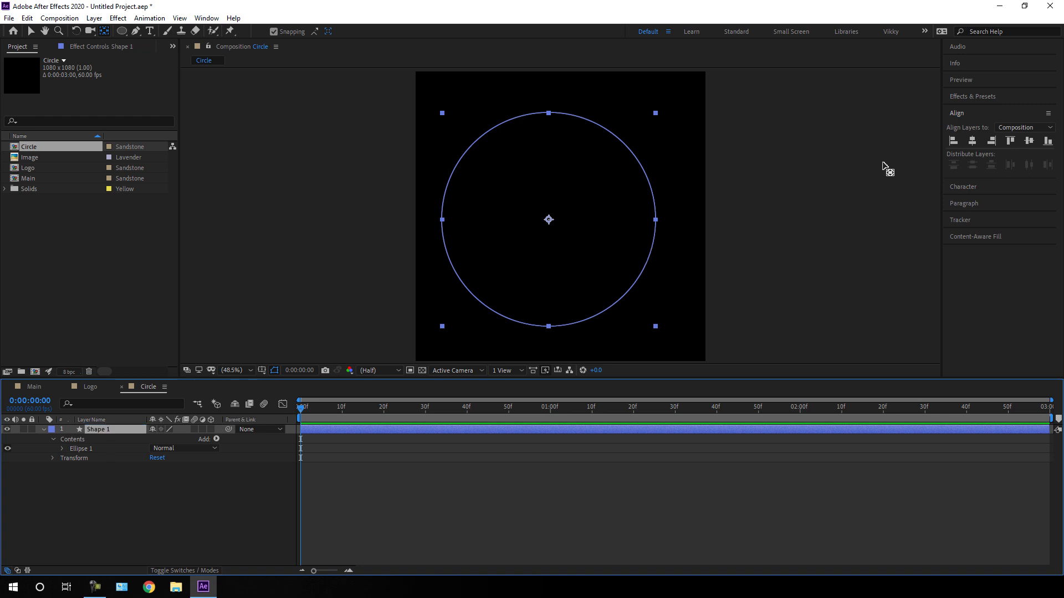
click(976, 142)
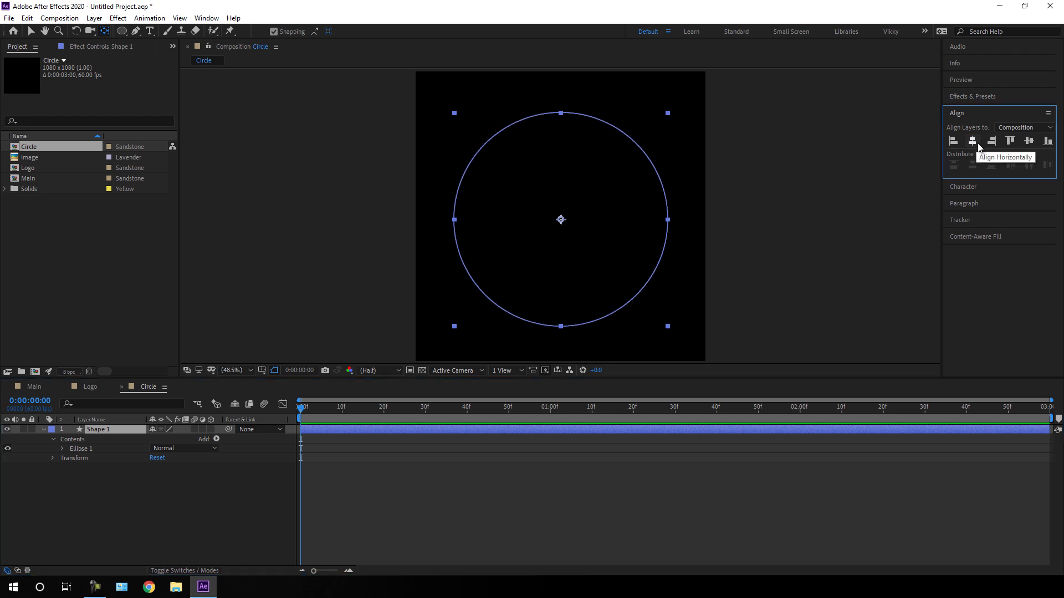
click(1028, 142)
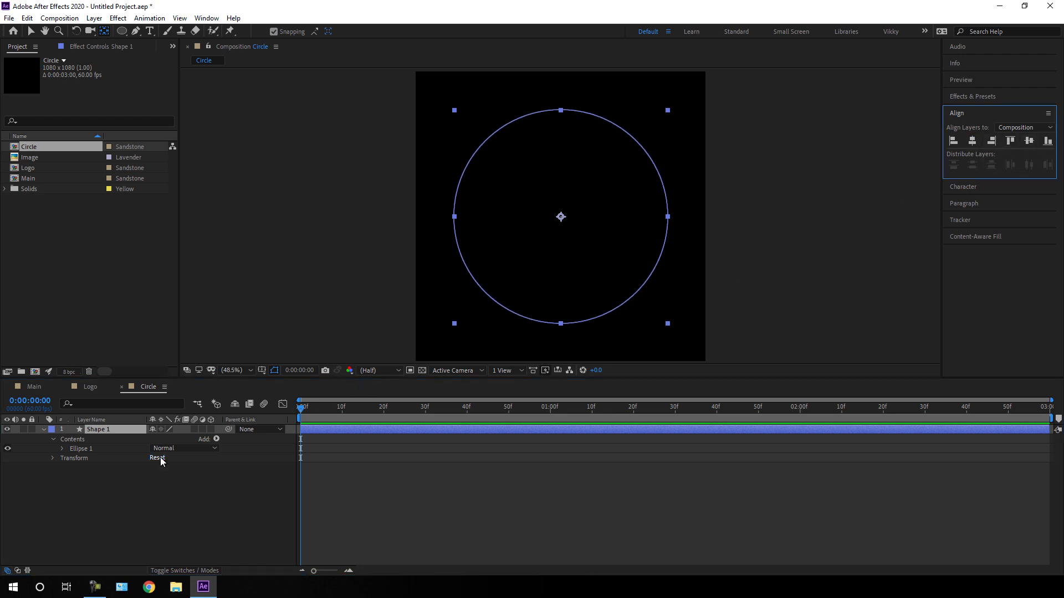
Add Trim Paths to the Shape 1 layer and keyframe its End at 100% at 0:00:02:00
click(216, 440)
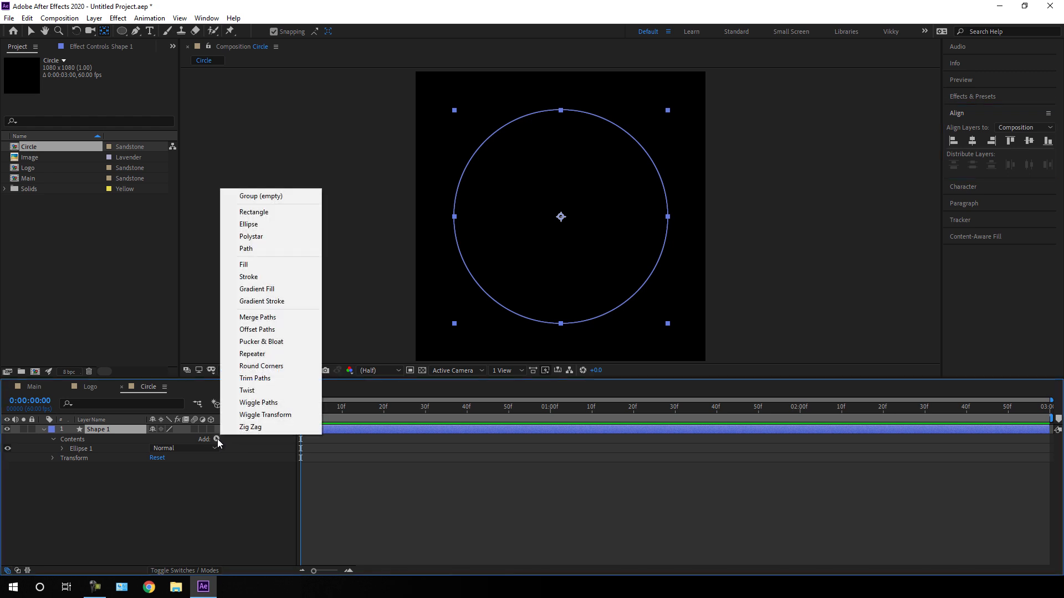
click(269, 379)
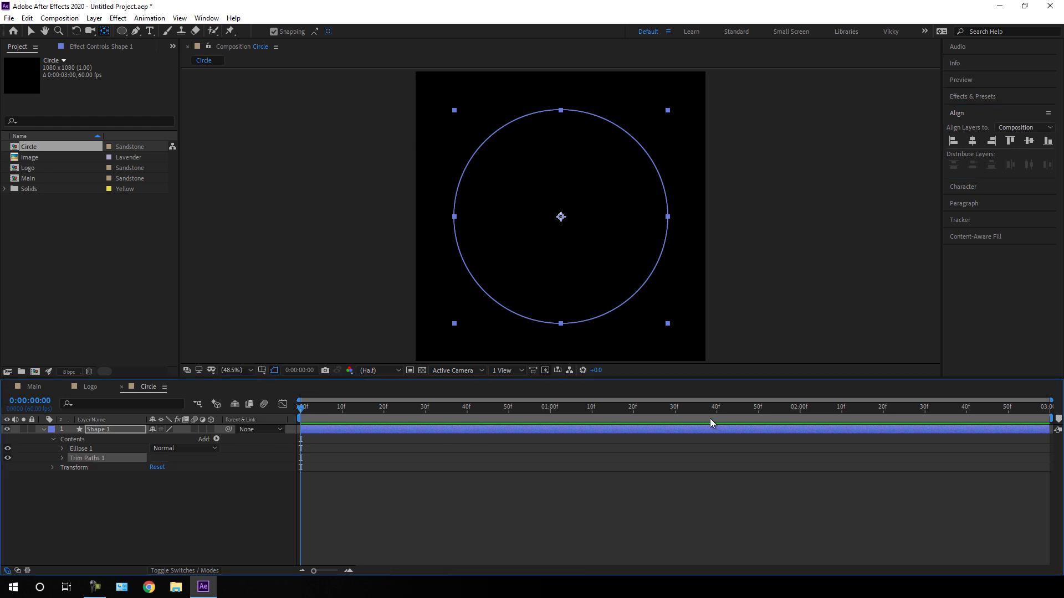
click(800, 409)
mouse_move(812, 416)
mouse_down()
mouse_move(801, 424)
mouse_move(800, 409)
mouse_up()
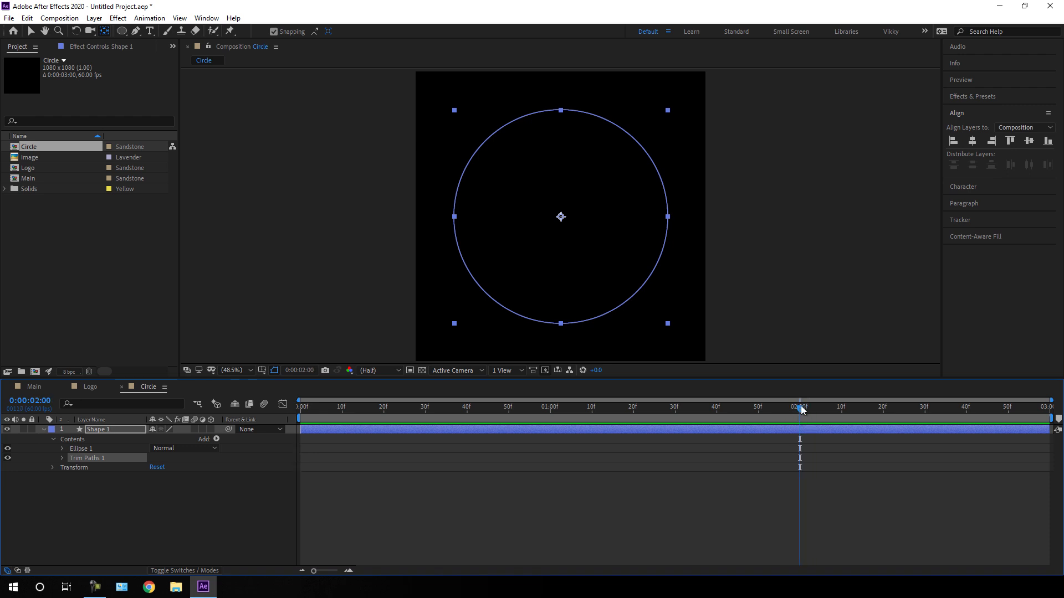
click(62, 458)
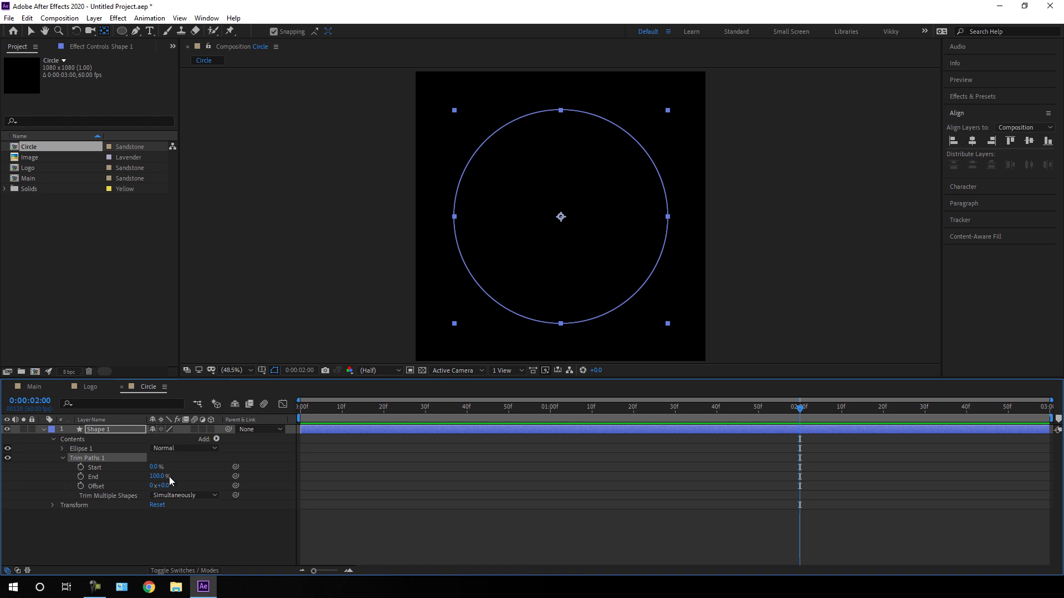
click(81, 477)
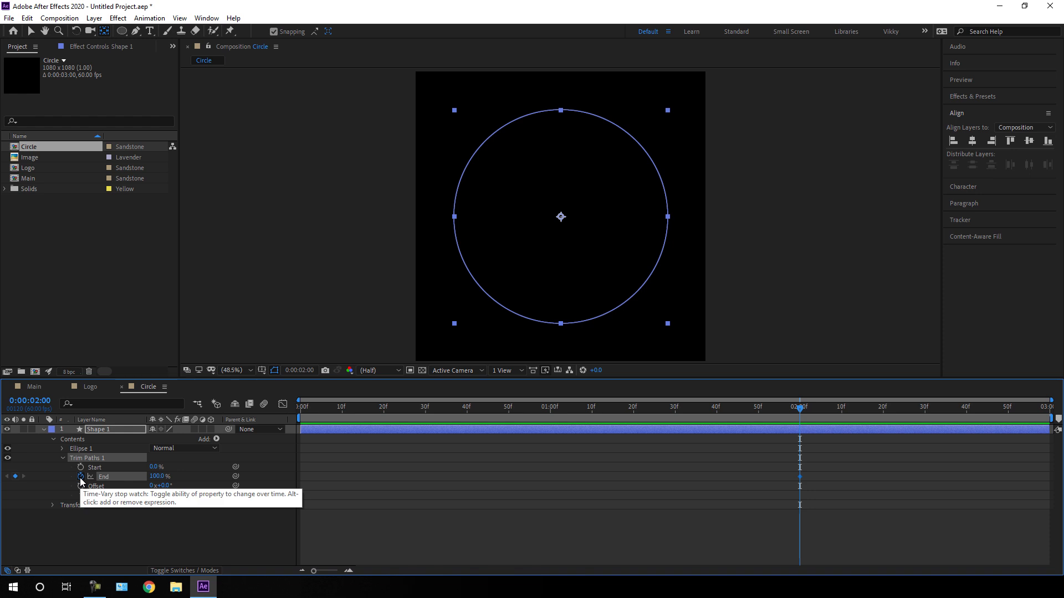
Set the Trim Paths End value to 0% at 0:00:00:00
drag(675, 412, 299, 410)
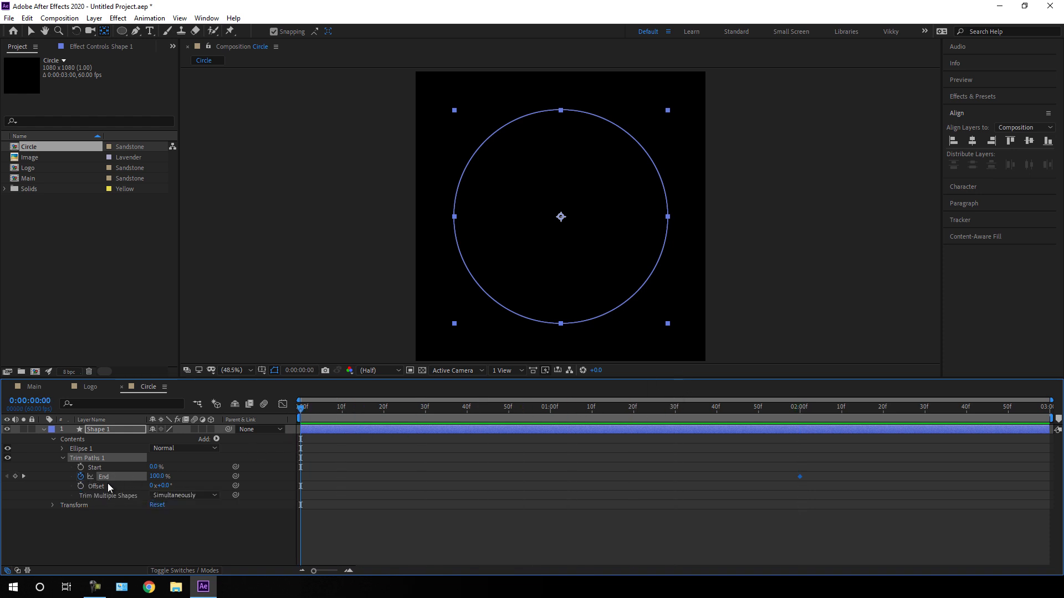
click(158, 477)
key(Return)
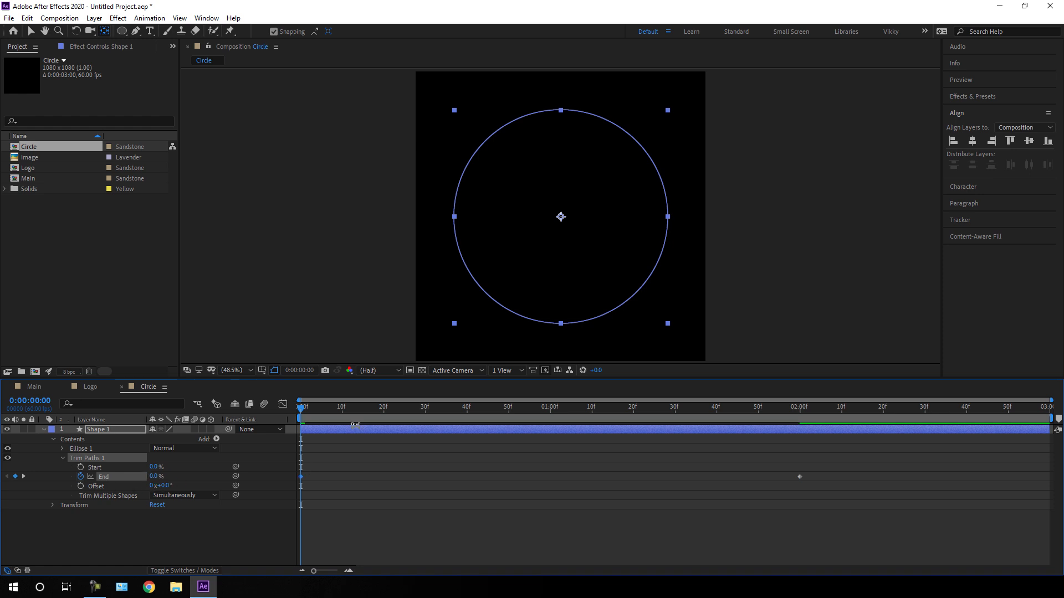
click(273, 526)
Keyframe the Trim Paths Start at 0% at 0:00:00:10 and at 100% at 0:00:02:10
drag(308, 415, 340, 433)
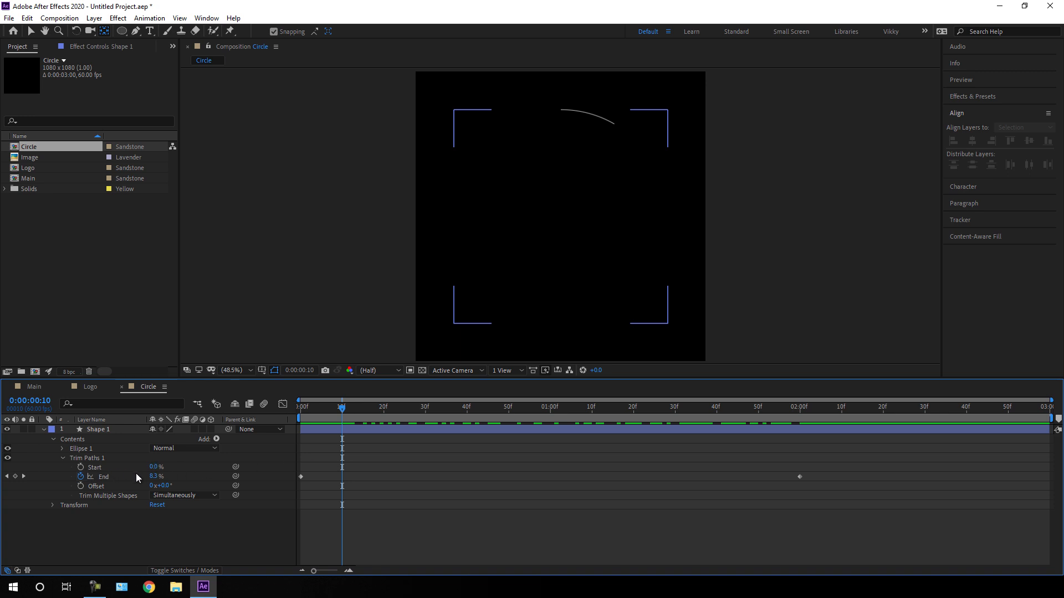
click(81, 467)
drag(635, 417, 841, 413)
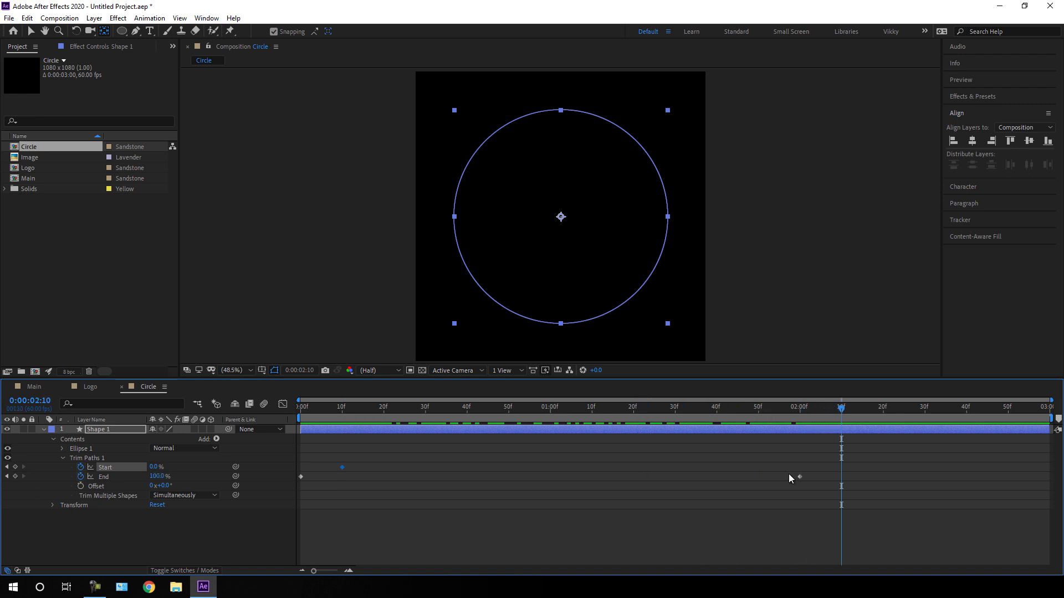
click(157, 467)
text(100)
key(Return)
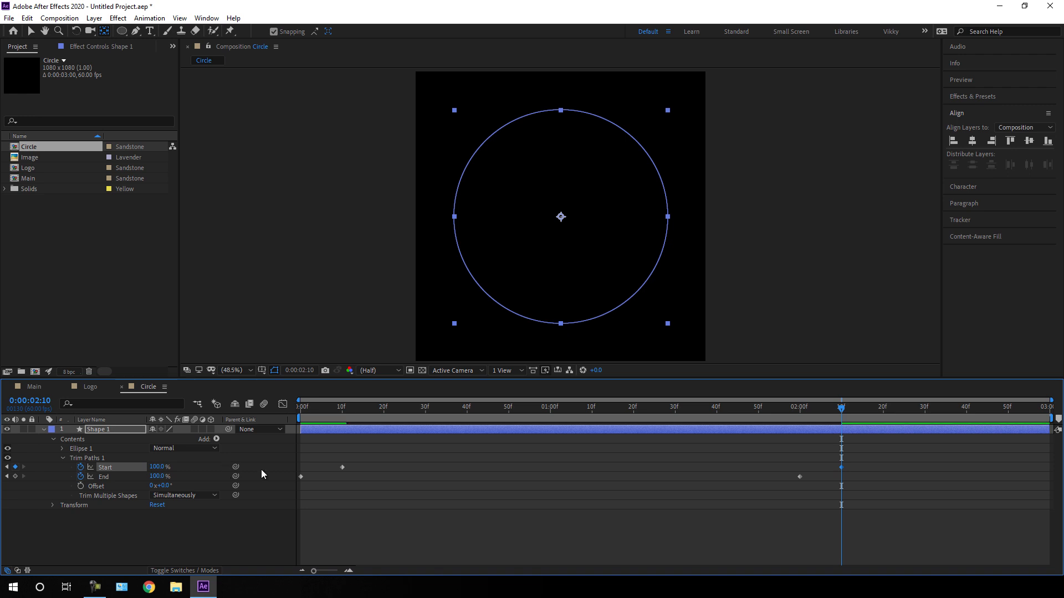
Apply Easy Ease to all Start and End keyframes and reshape both speed graphs to peak early and slow gradually
drag(879, 456, 297, 506)
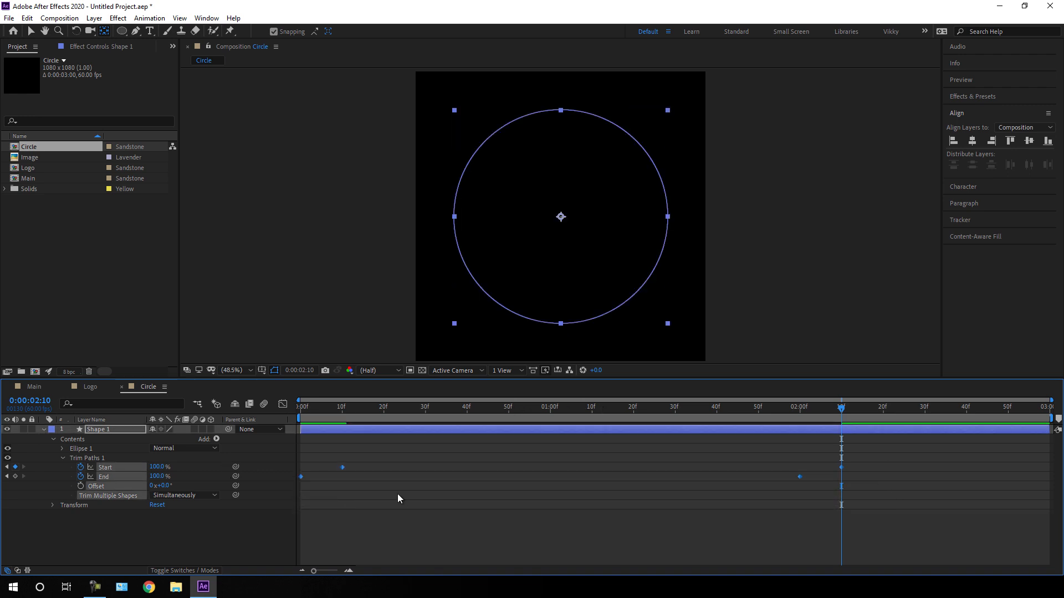
key(F9)
click(282, 406)
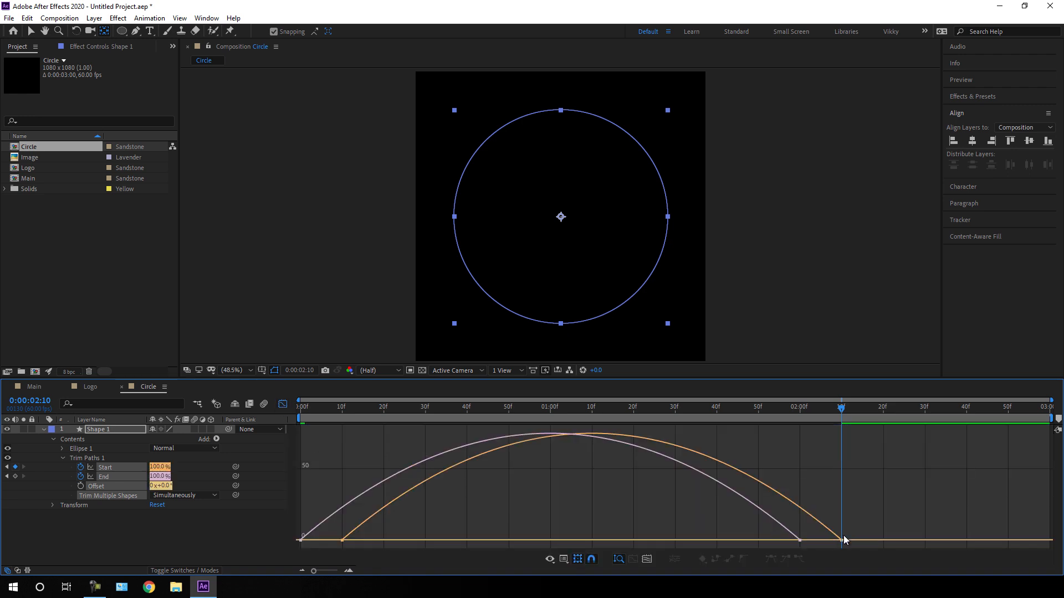
drag(872, 525, 579, 533)
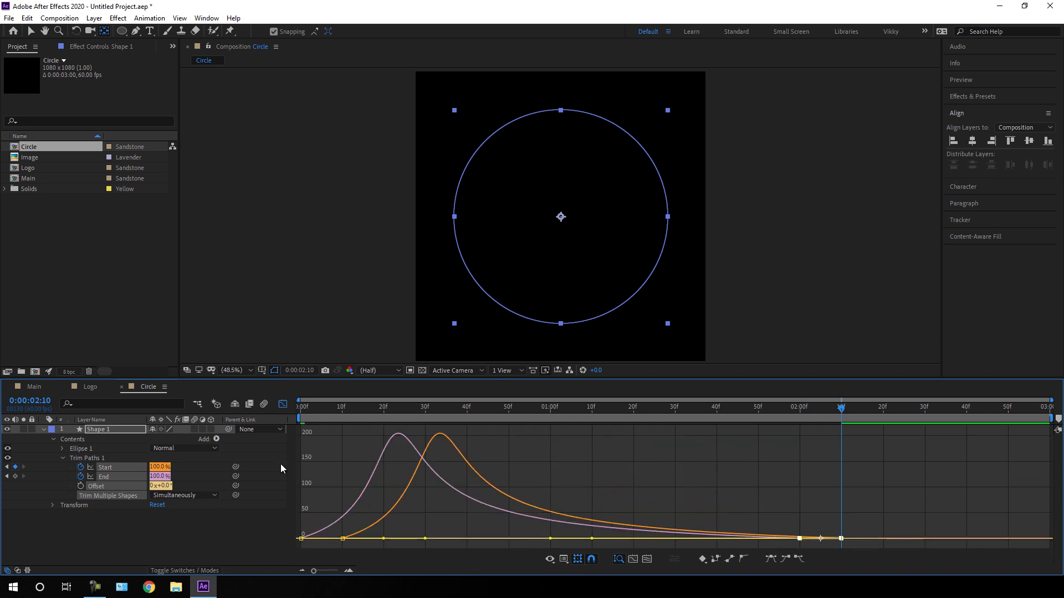
click(283, 405)
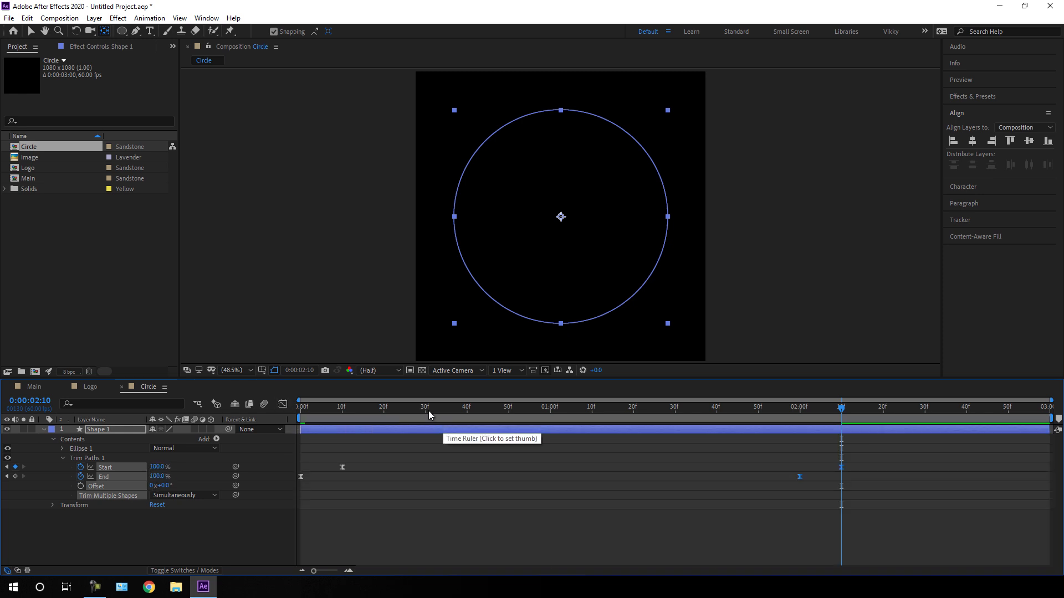
Preview the circle's trim animation from the beginning of the composition
key(Home)
key(space)
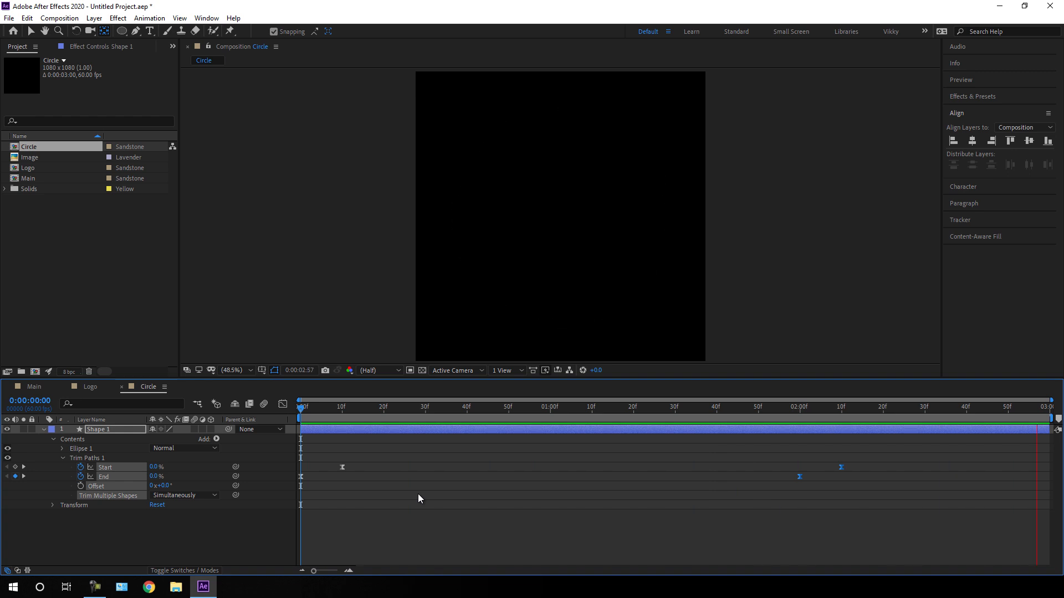
key(space)
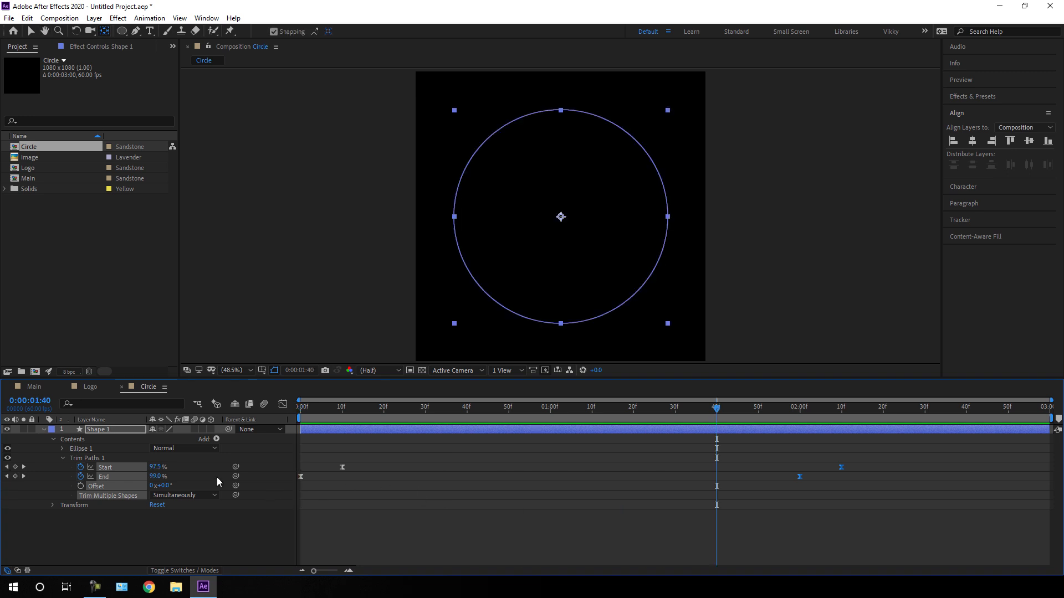
Collapse the Shape 1 layer's properties and duplicate the layer three times
click(44, 430)
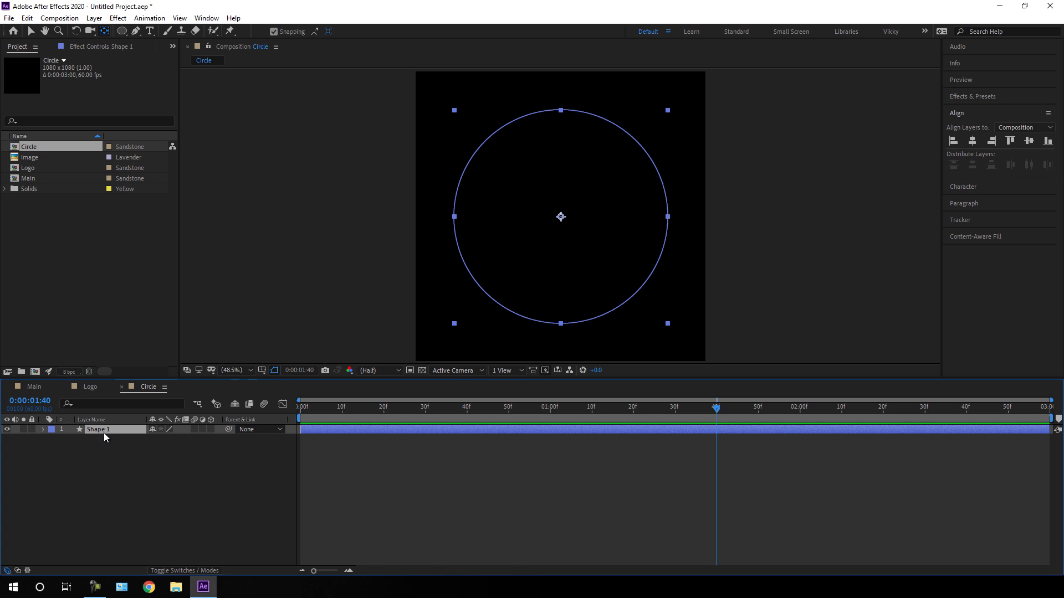
key(ctrl+d)
key(ctrl+d)
key(ctrl+d)
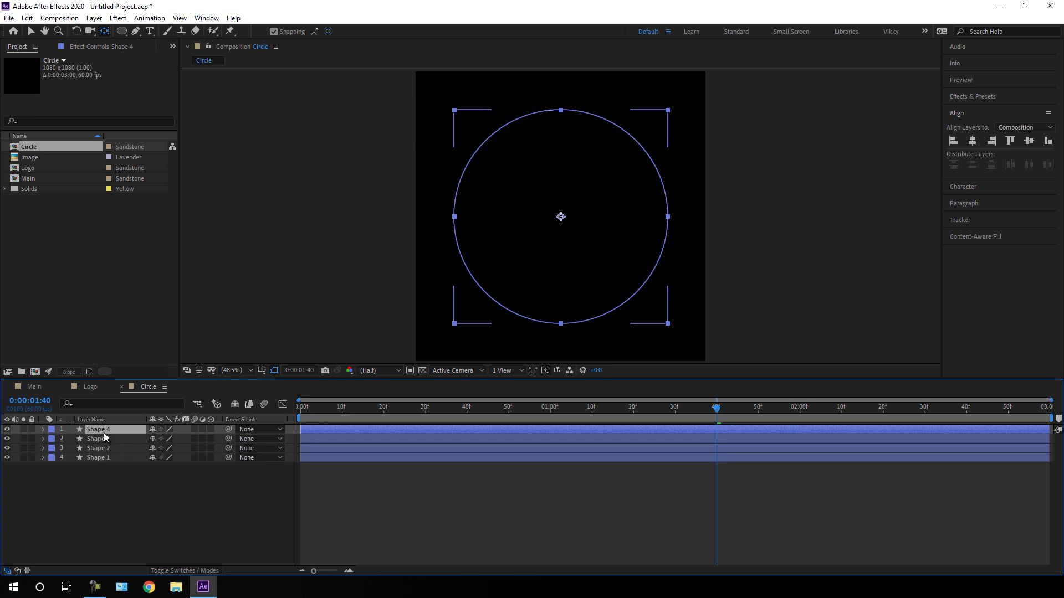
Show the Scale property of all four shape layers and set Shape 2's Scale to 95%
click(125, 447)
drag(101, 468, 115, 433)
key(s)
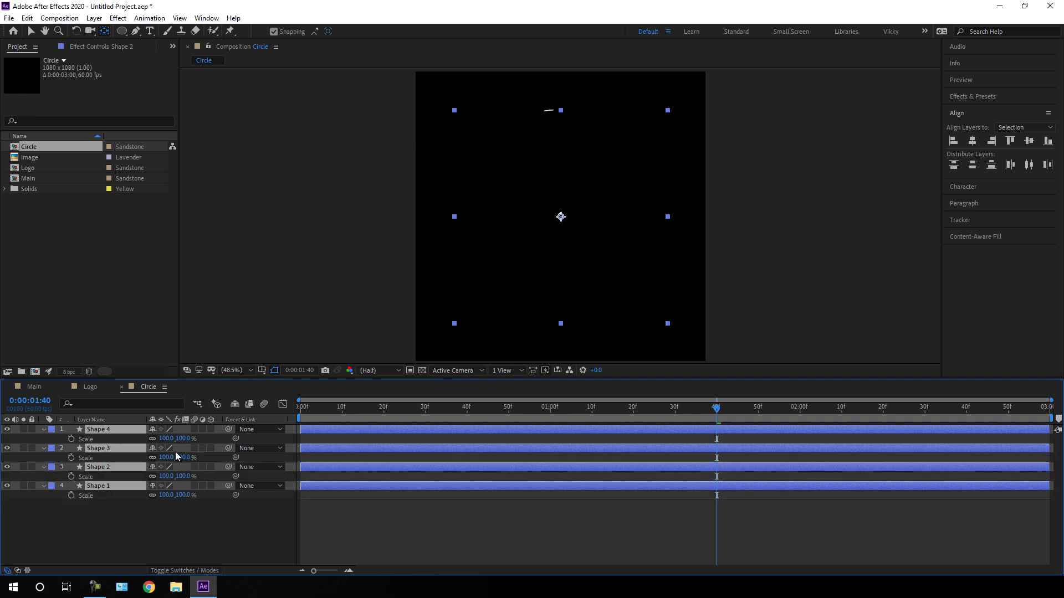
drag(188, 476, 186, 485)
click(183, 477)
key(Return)
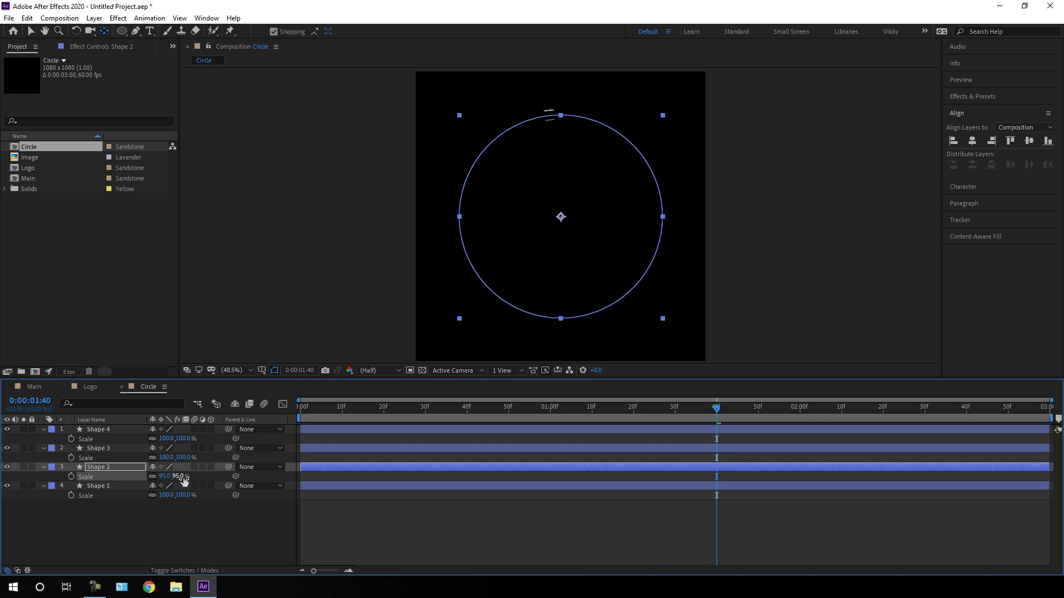
Set the Scale of Shape 3 to 90% and the Scale of Shape 4 to 97%
click(184, 458)
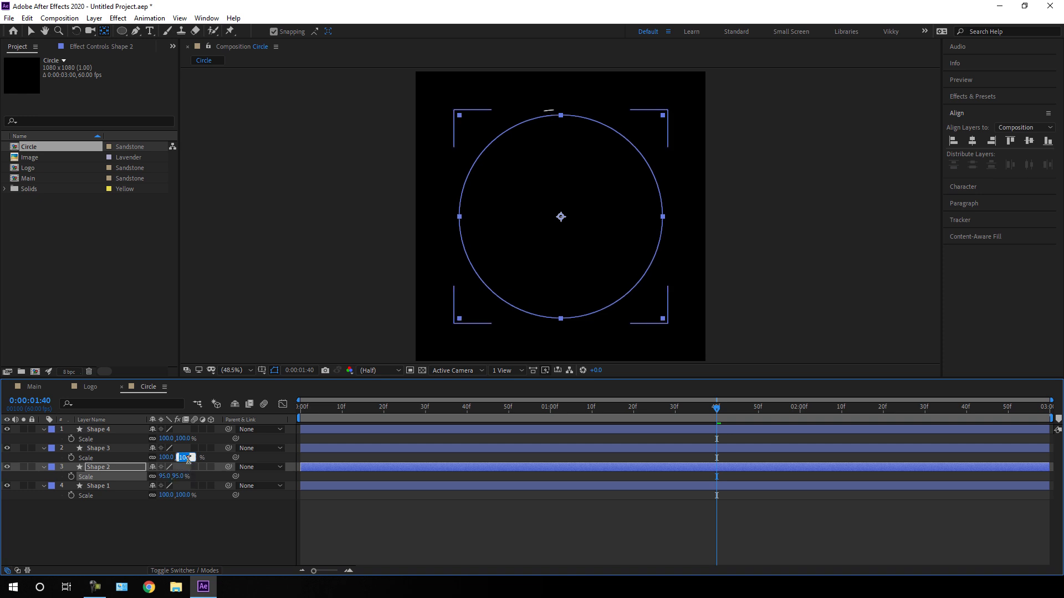
text(90)
key(Return)
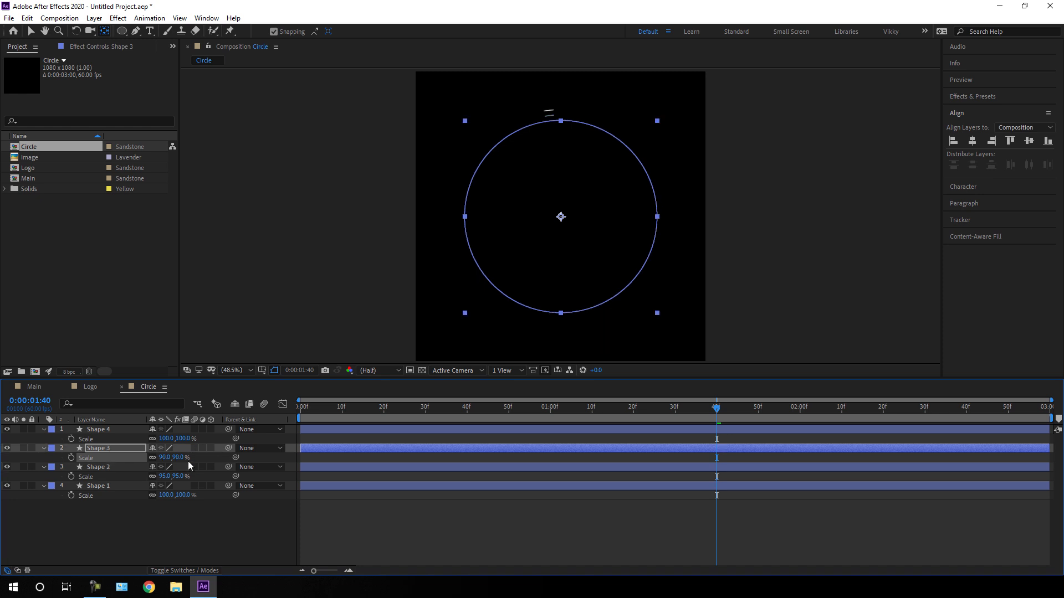
click(185, 439)
text(9)
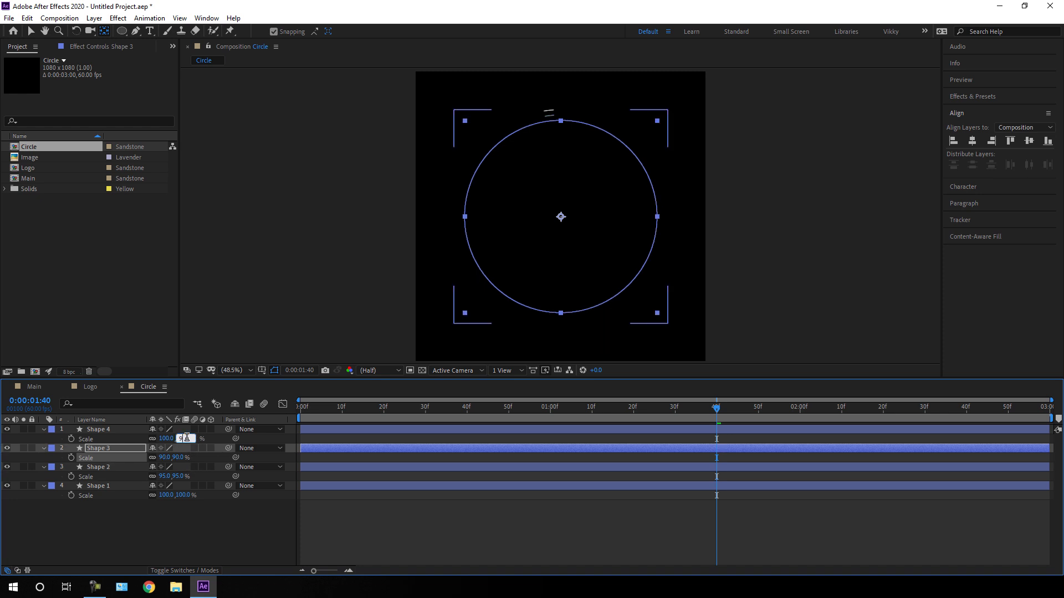
text(7)
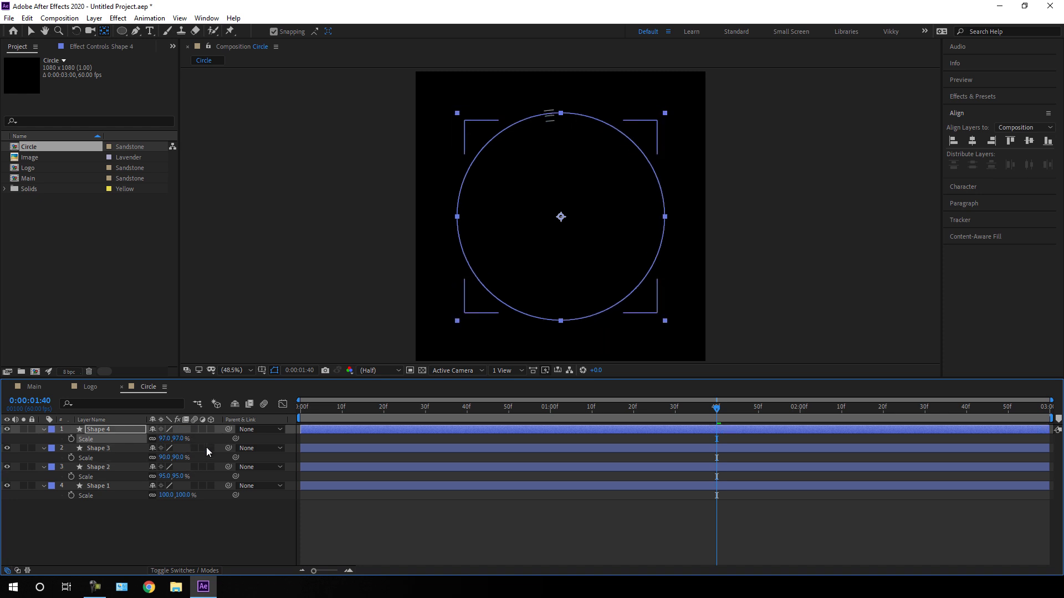
Scrub through the first part of the Circle composition to check the four concentric outlines in motion
click(392, 410)
mouse_move(374, 412)
mouse_down()
mouse_move(357, 409)
mouse_move(474, 411)
mouse_up()
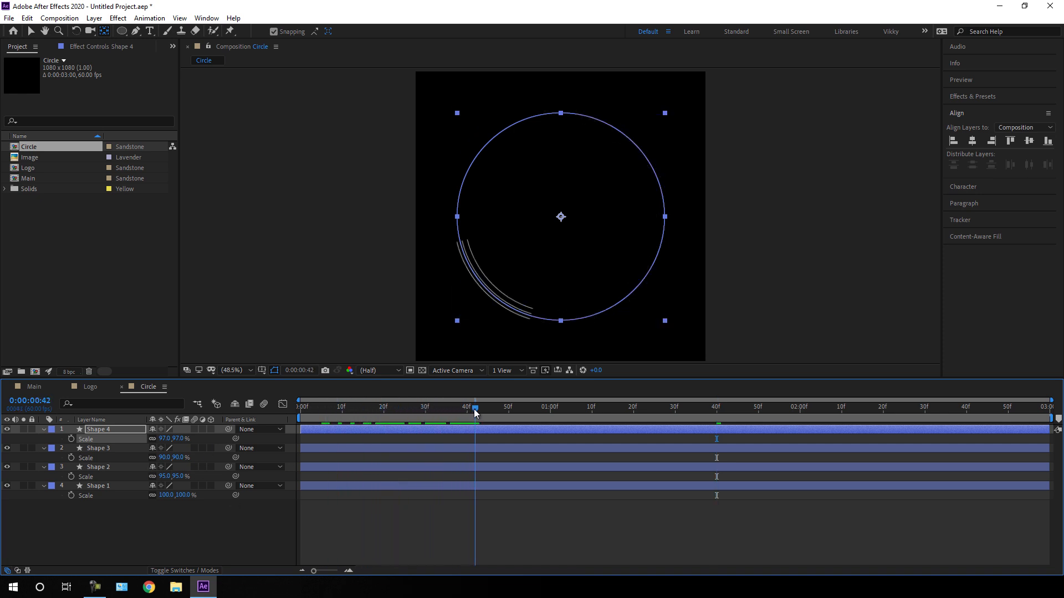
click(390, 412)
mouse_move(388, 416)
mouse_down()
mouse_move(363, 412)
mouse_move(484, 412)
mouse_up()
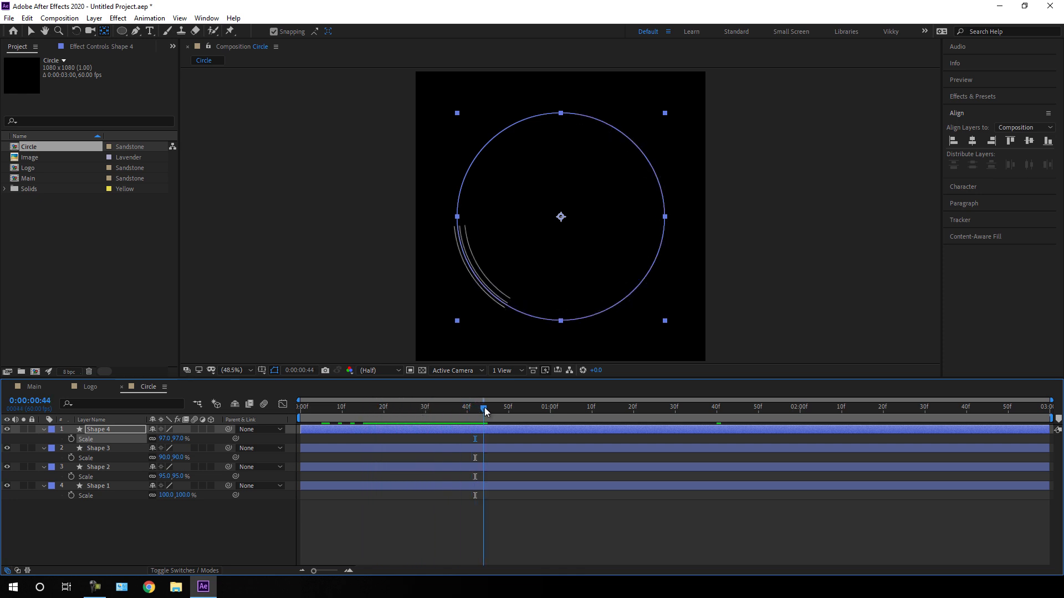
Stagger the shape layers so Shape 2 starts at frame 5, Shape 3 at frame 10 and Shape 4 at frame 15
mouse_move(324, 410)
mouse_down()
mouse_move(305, 413)
mouse_move(320, 417)
mouse_up()
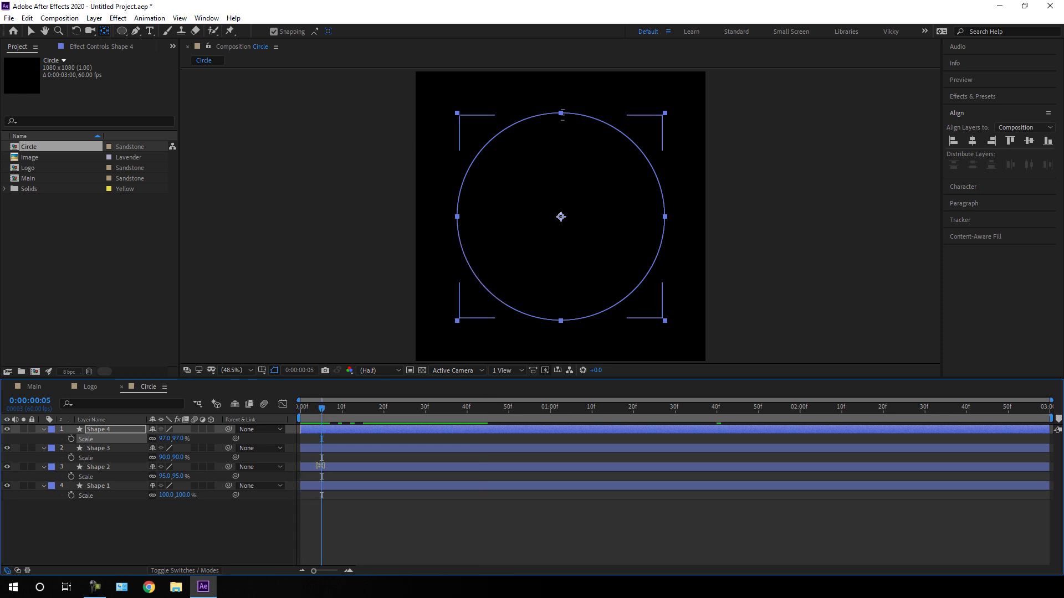
click(32, 31)
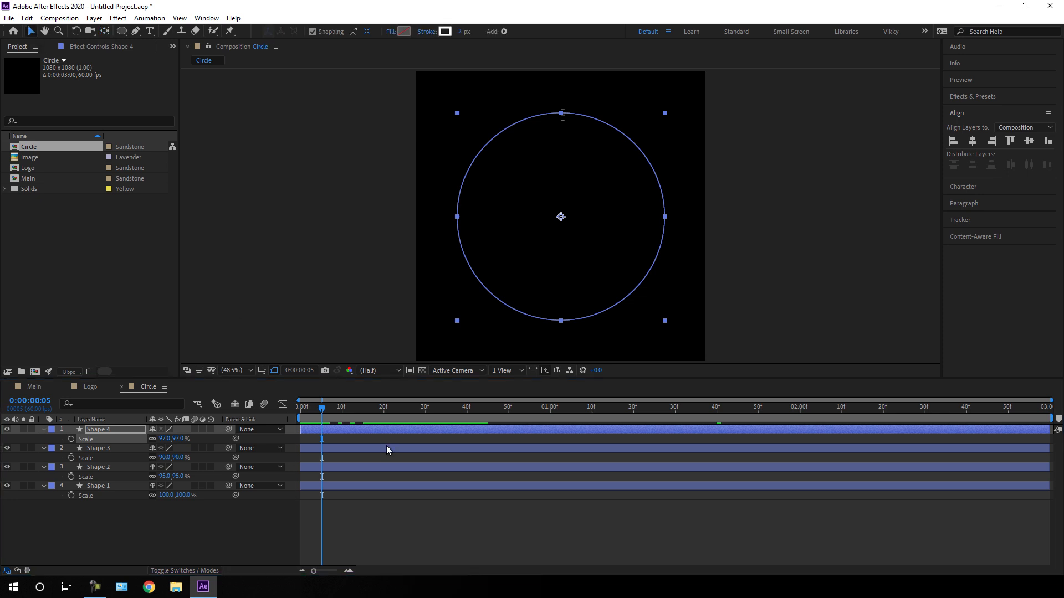
drag(351, 466, 365, 463)
click(341, 417)
drag(343, 447, 386, 450)
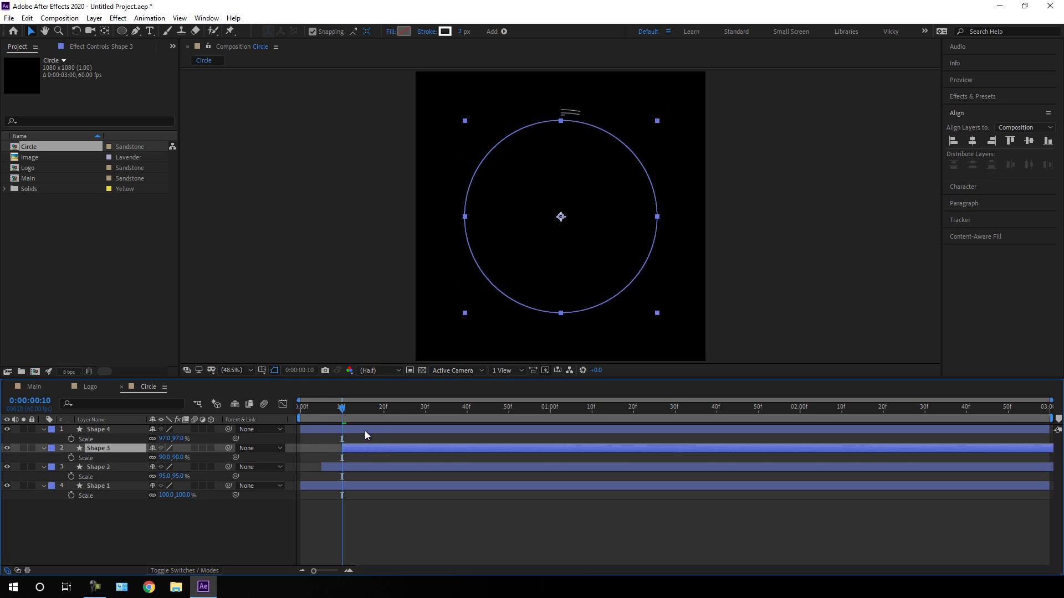
click(364, 416)
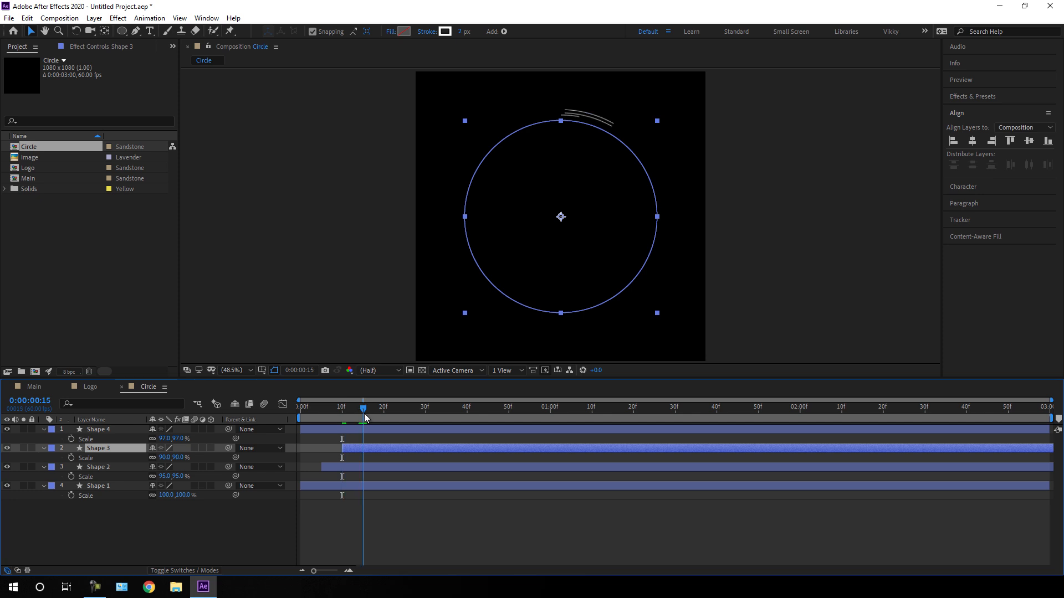
drag(372, 434, 431, 428)
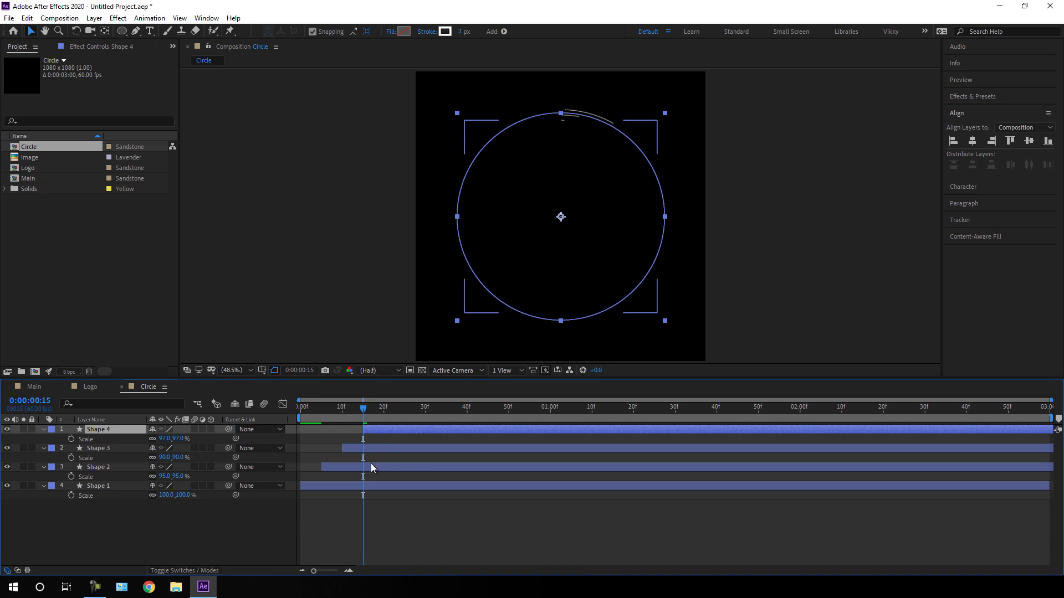
Preview the staggered outlines from the beginning of the Circle composition
click(344, 410)
key(Home)
key(space)
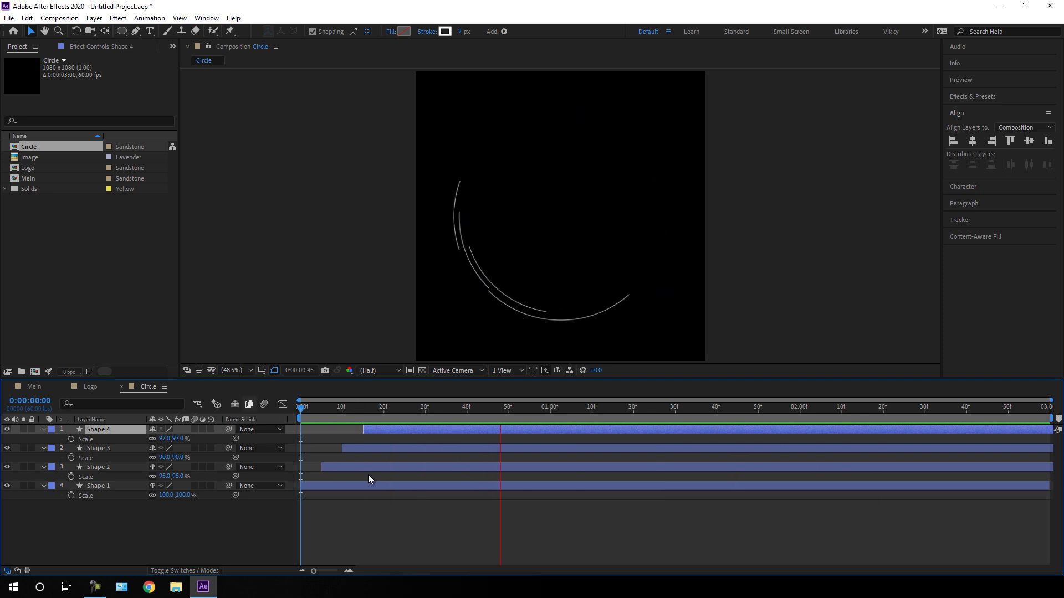
key(space)
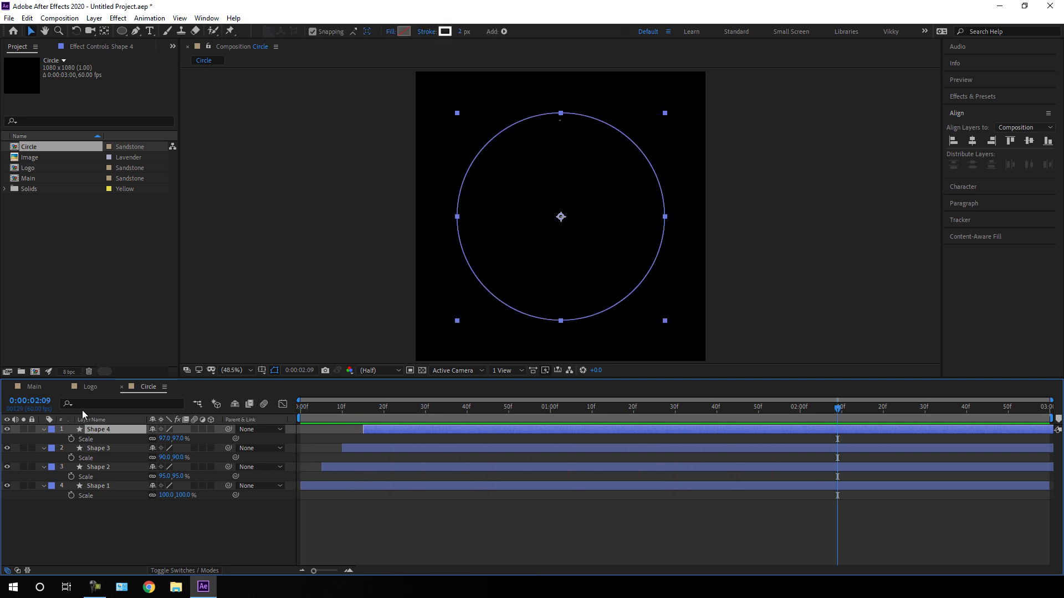
Add the Circle composition as the uppermost layer of the Main composition, starting at 0:00:00:30
click(40, 391)
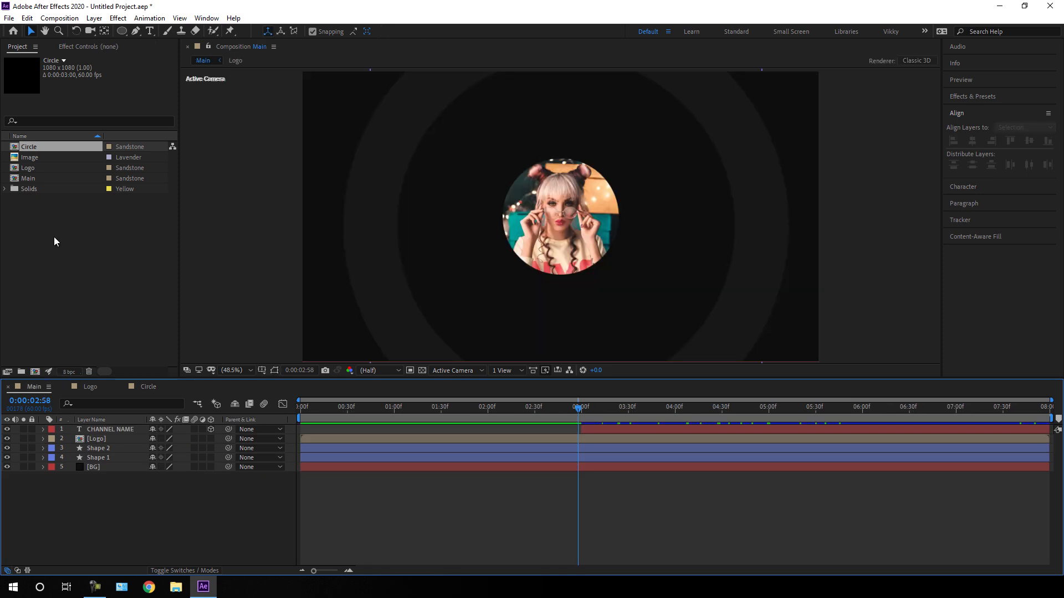
drag(31, 147, 115, 427)
drag(357, 412, 407, 435)
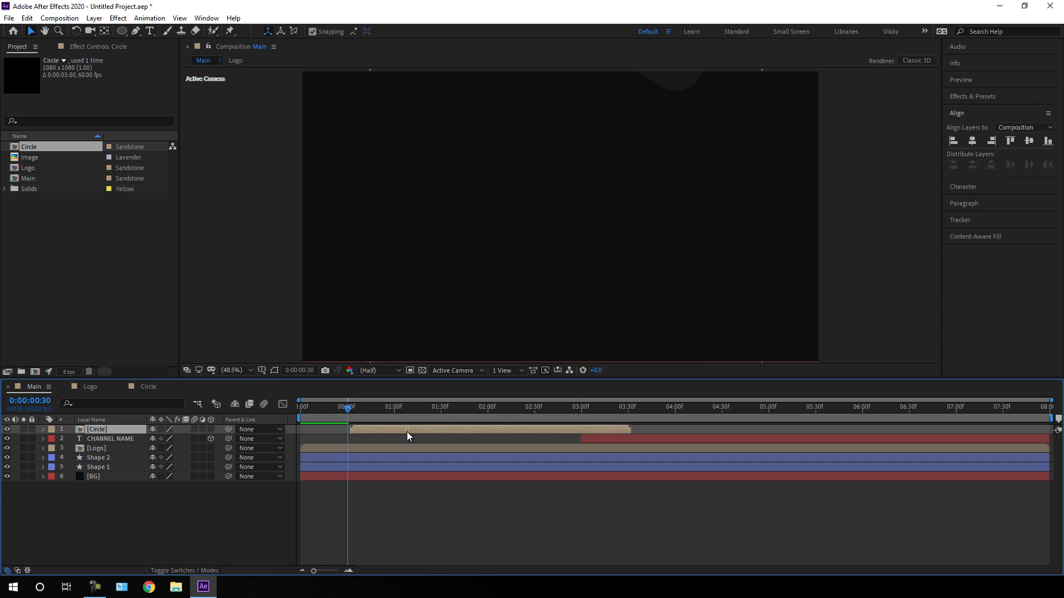
Preview the Main composition from the beginning with the Circle layer added
drag(344, 411, 288, 418)
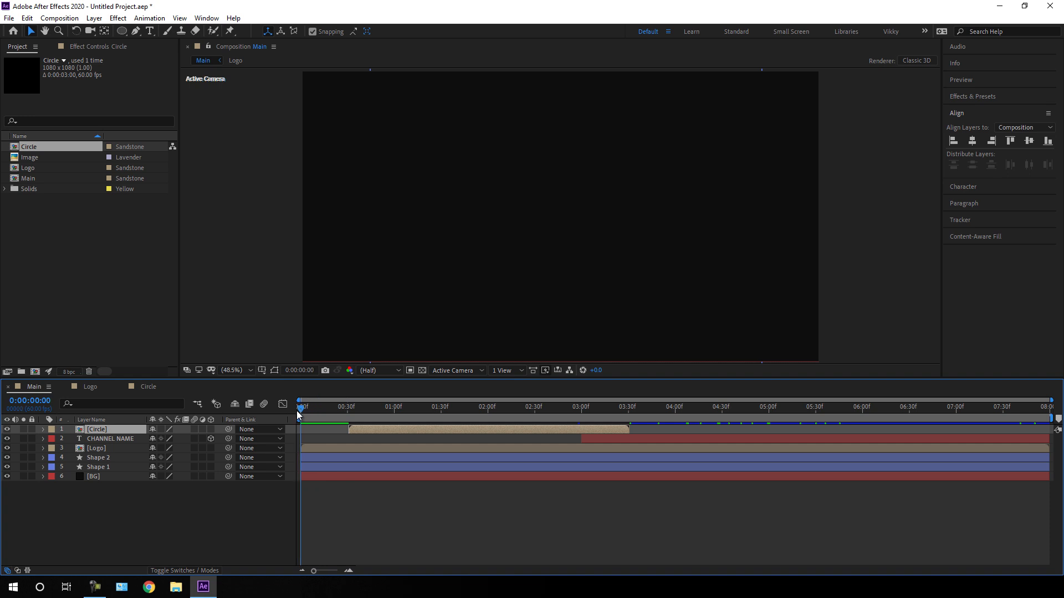
key(space)
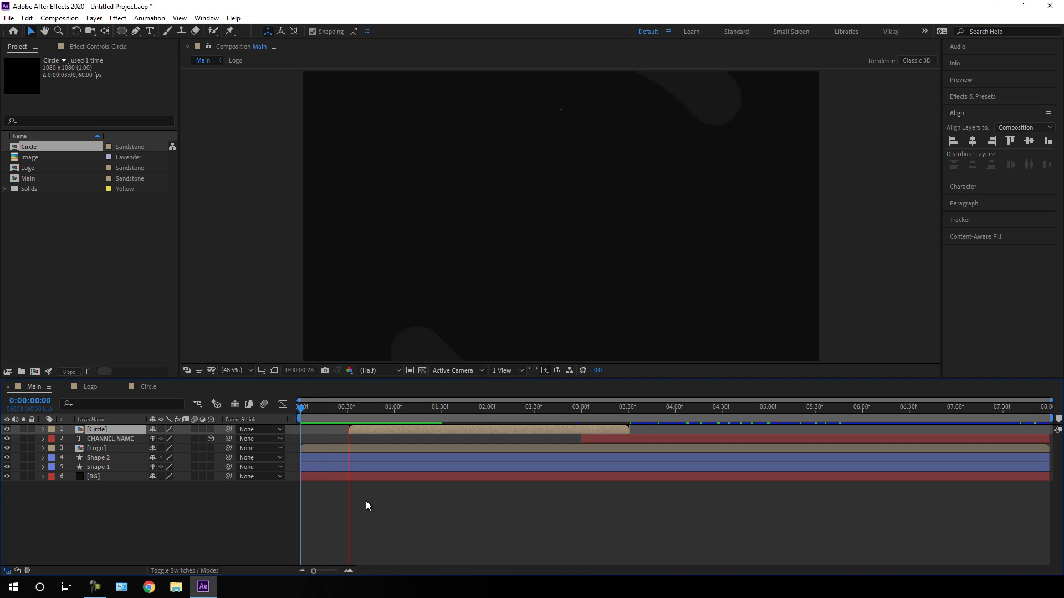
key(space)
Set the Circle layer's Scale to 65% so the outlines fit closely around the photo logo
drag(500, 413, 449, 413)
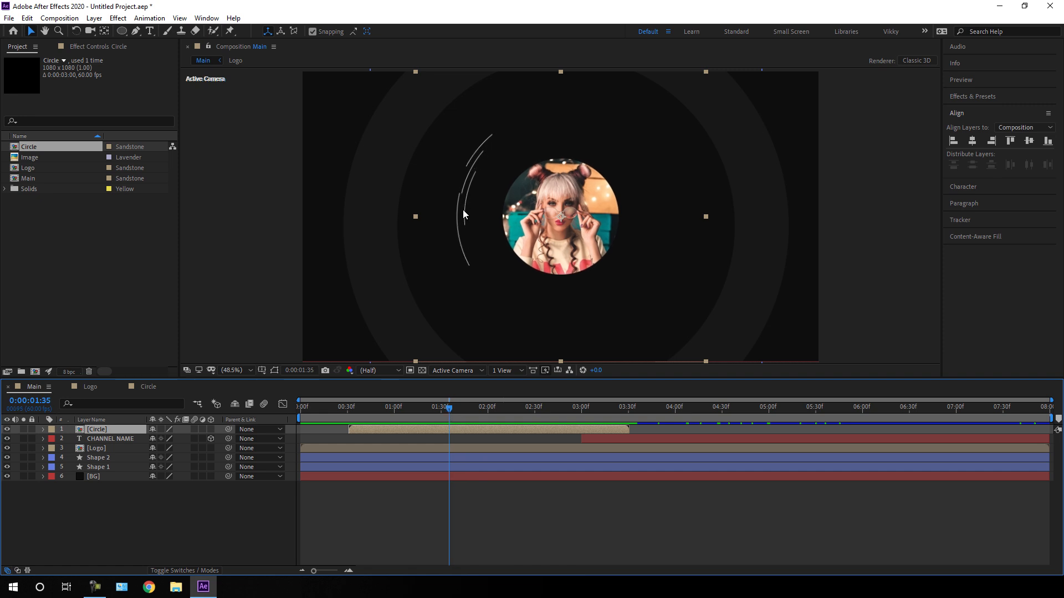
key(s)
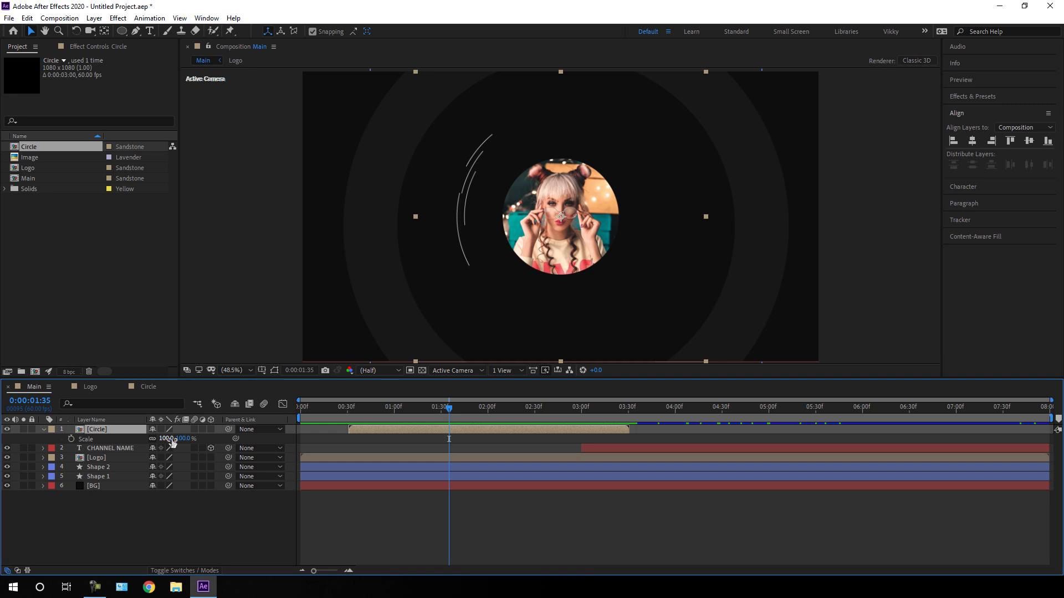
drag(183, 439, 165, 441)
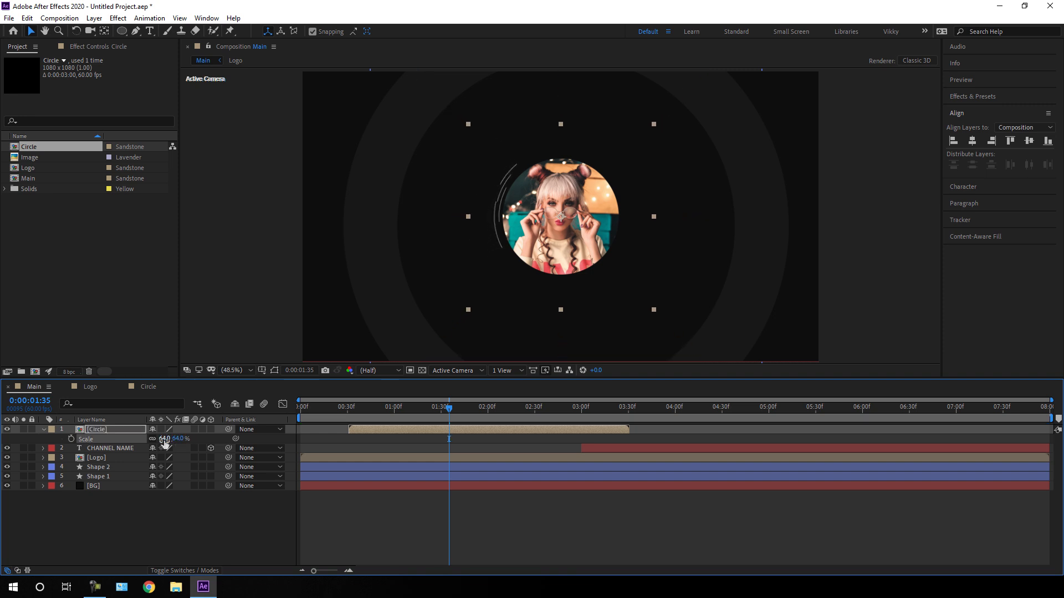
click(176, 439)
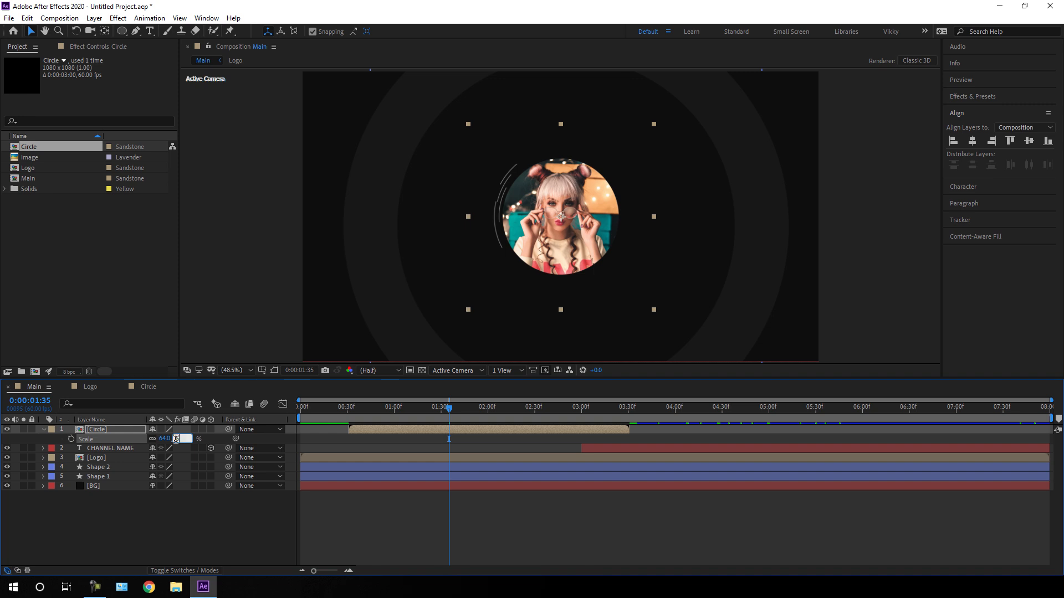
text(65)
key(Return)
Preview the Main composition from the beginning and check the resized circle lines around the logo up to 0:00:03:16
drag(327, 410, 259, 410)
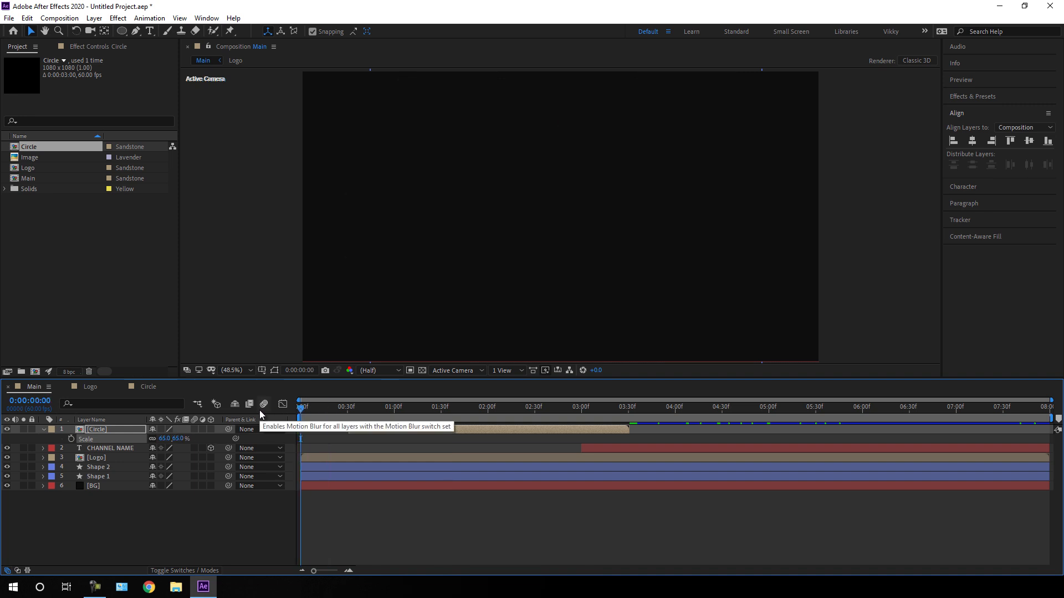
key(space)
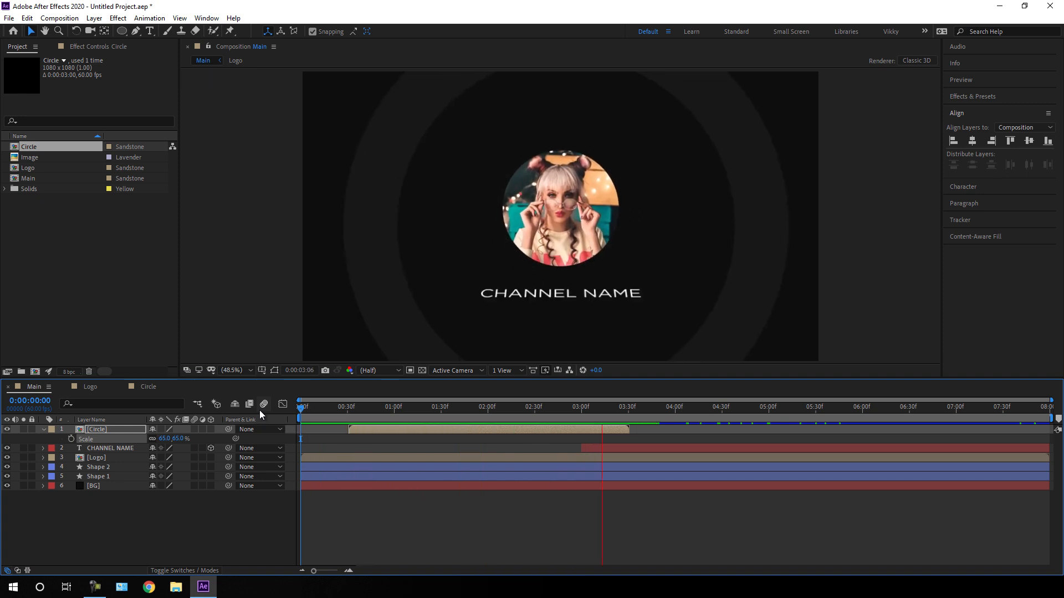
drag(537, 407, 606, 407)
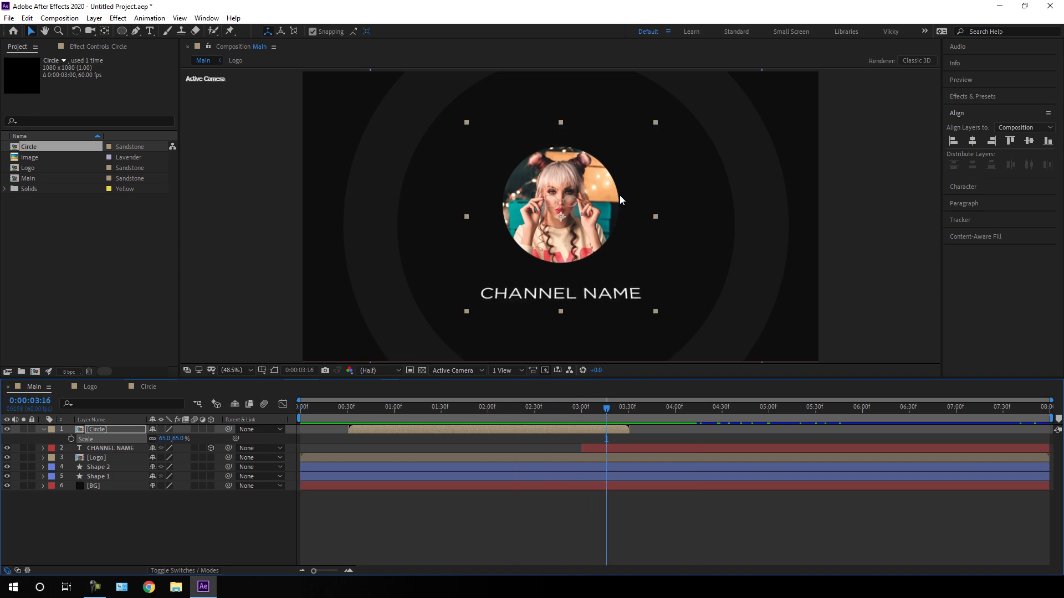
Collapse the Circle layer's properties and create a new composition named Line with a duration of 0:00:01:00
click(43, 429)
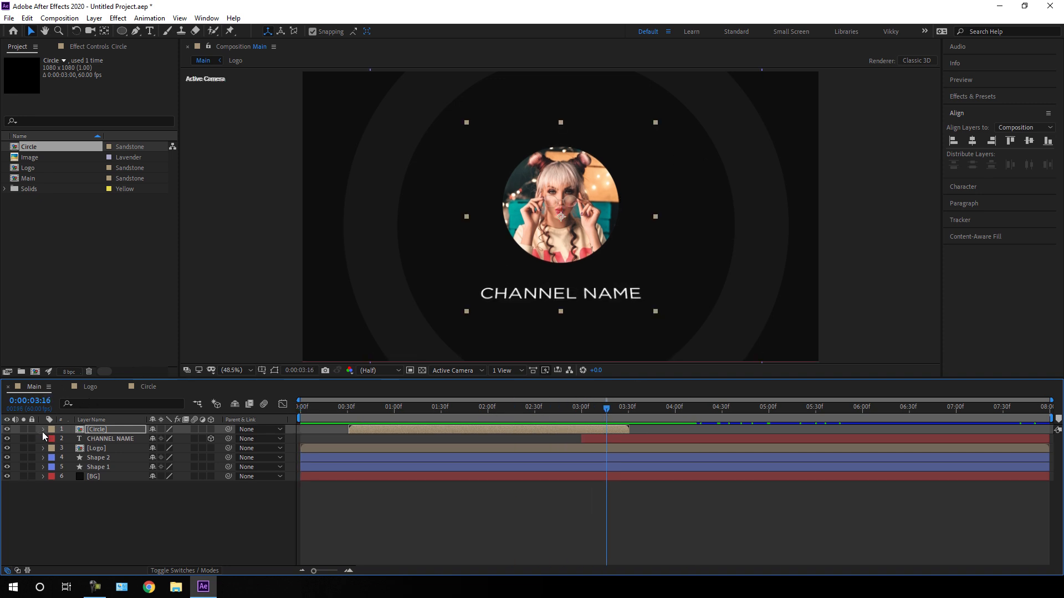
click(109, 504)
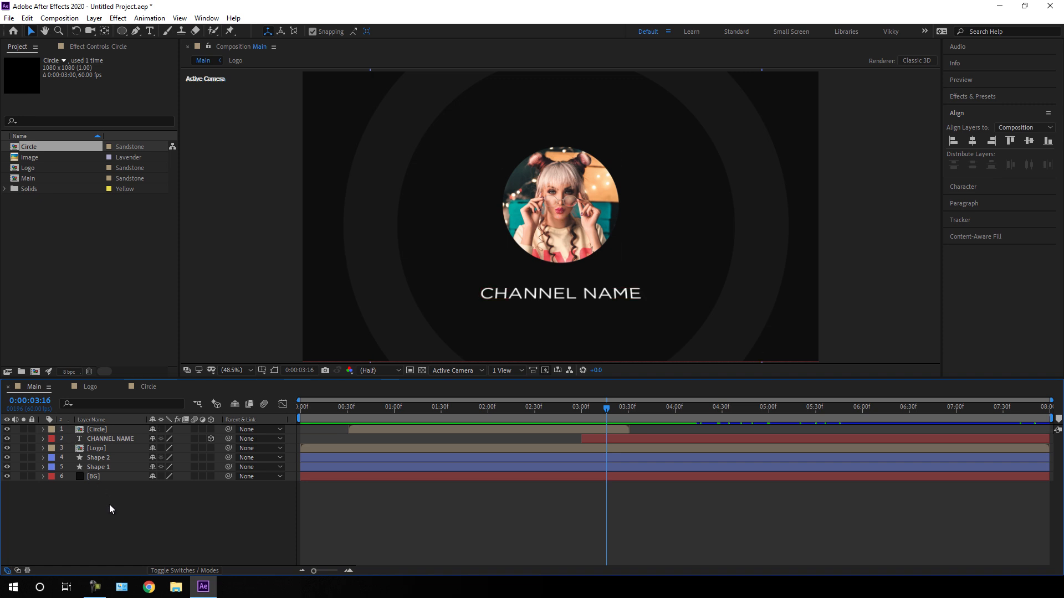
click(59, 18)
click(72, 45)
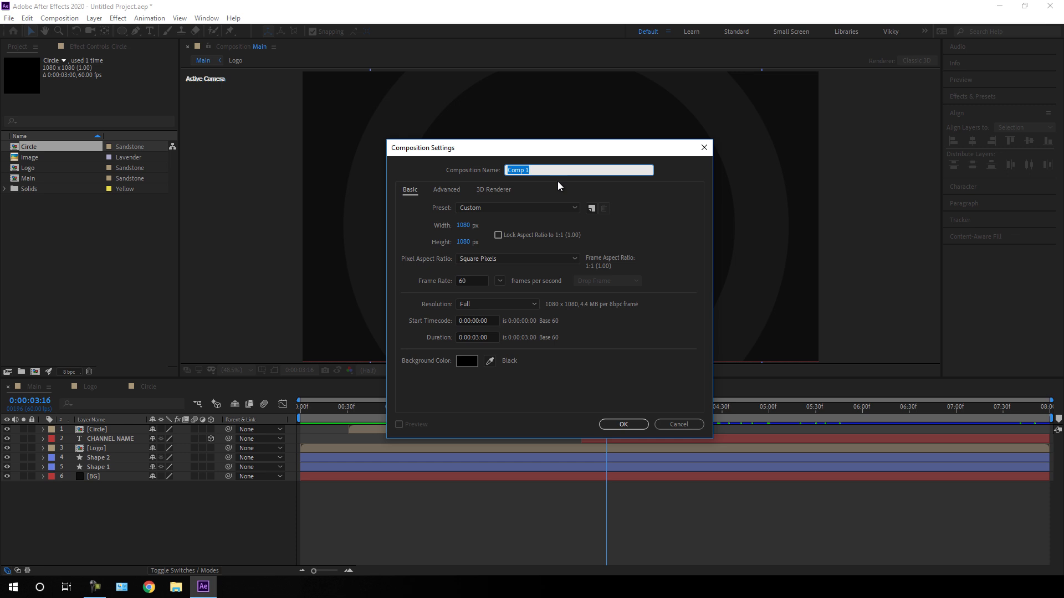
text(Line)
click(475, 337)
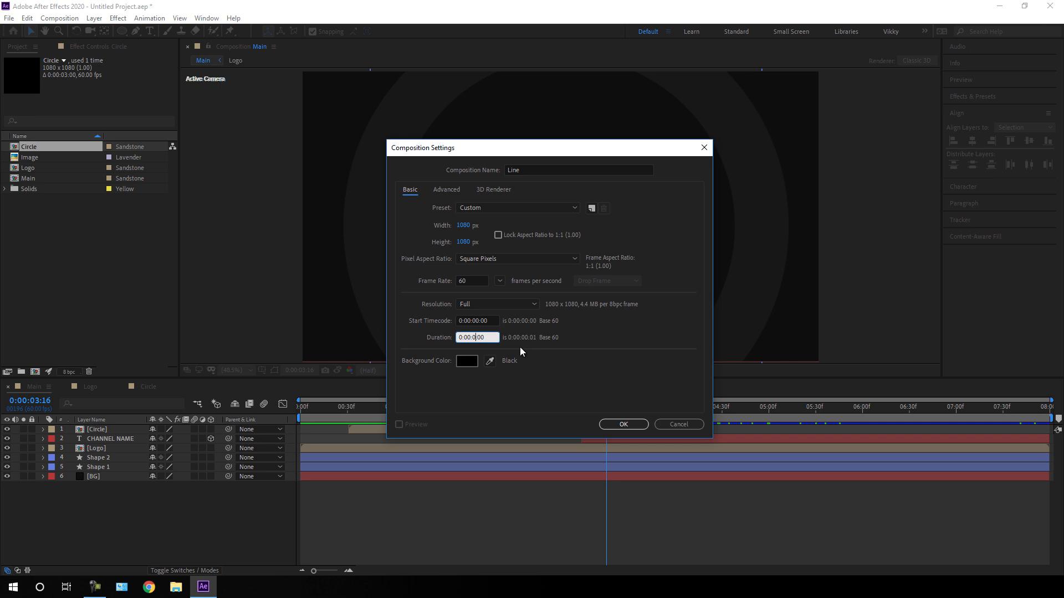
text(1)
click(623, 423)
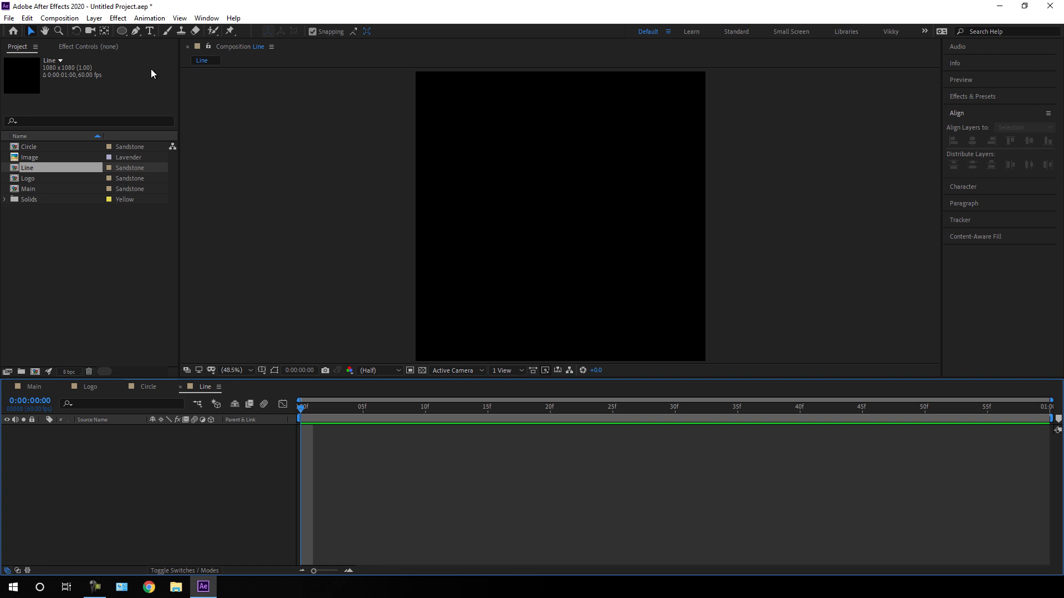
Draw a short vertical line with the Pen tool near the centre of the Line composition
click(135, 32)
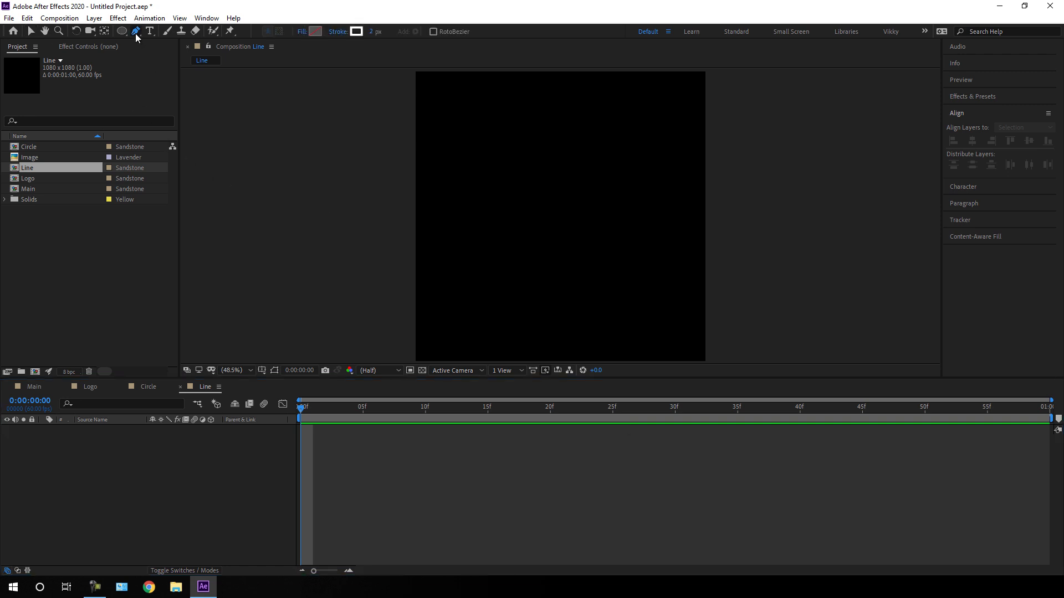
click(559, 226)
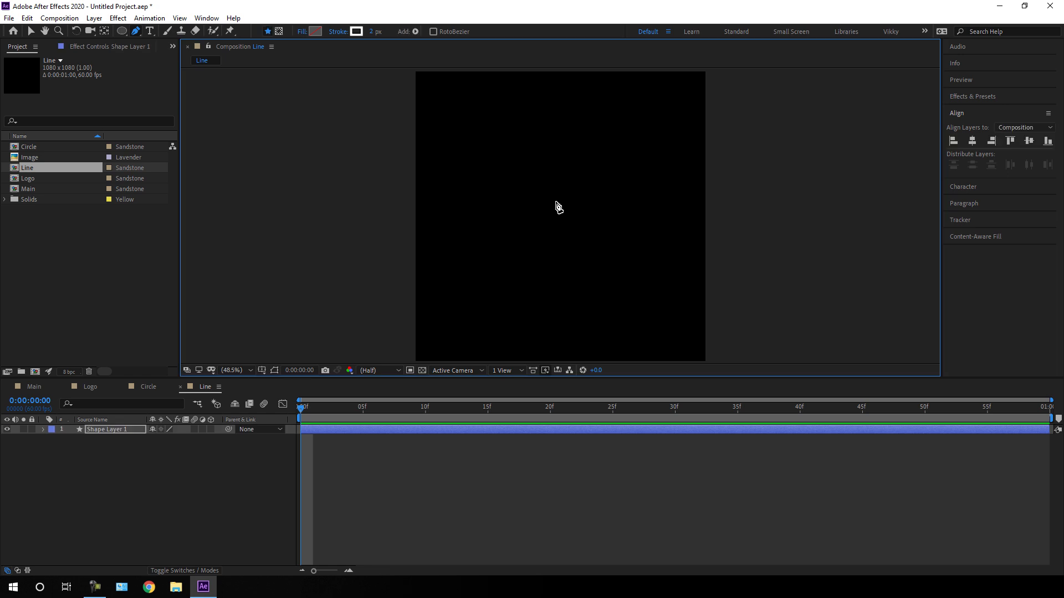
click(556, 201)
Rename the line's layer as Shape 1
right_click(126, 429)
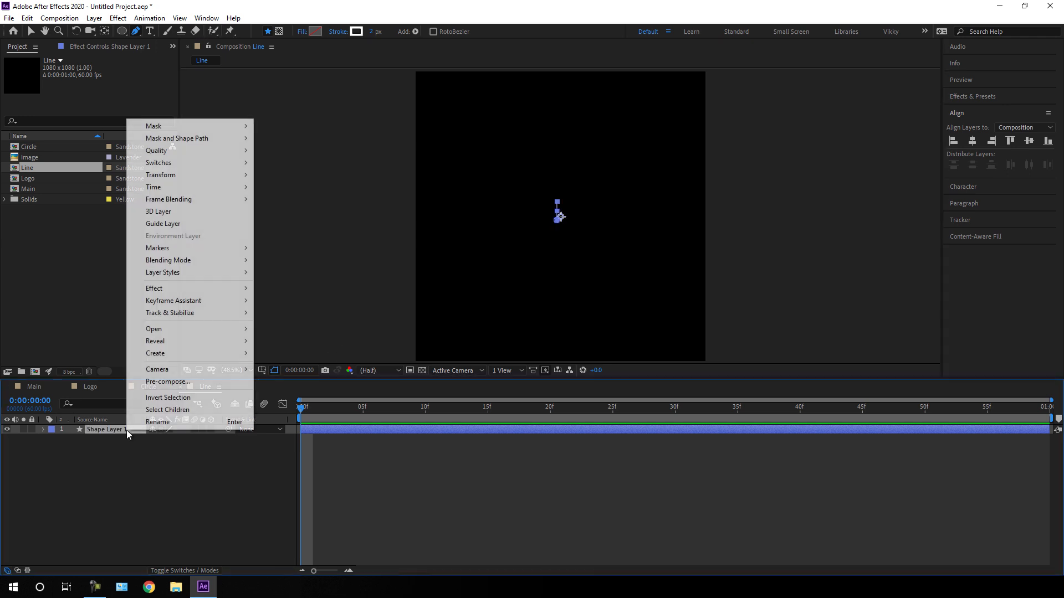
click(158, 422)
drag(129, 430, 107, 434)
text(1)
key(Return)
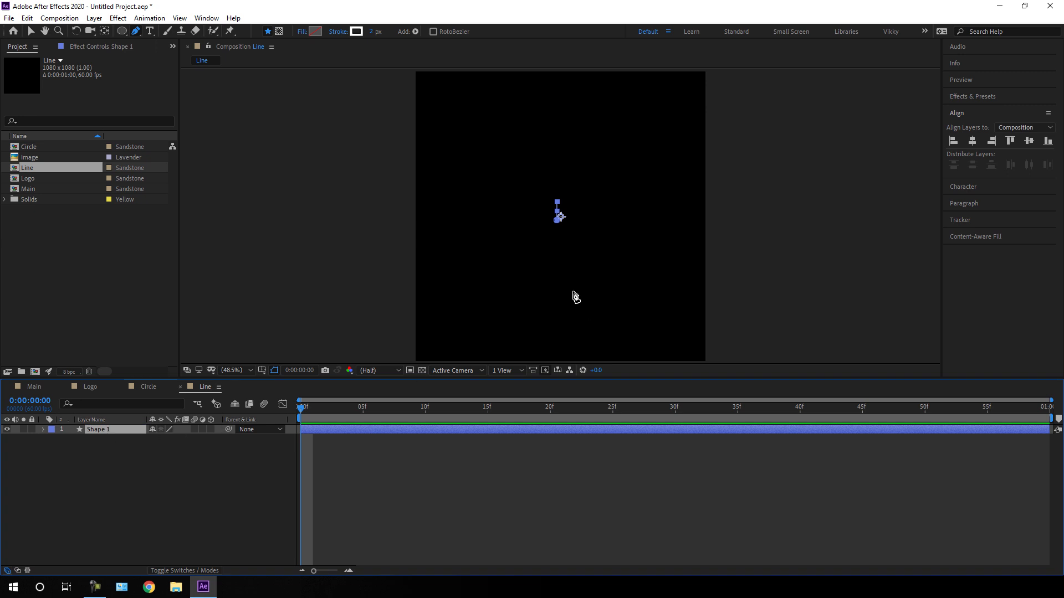
Move the Shape 1 layer's anchor point onto the middle of the vertical line
key(slash)
scroll(572, 221, up, 1)
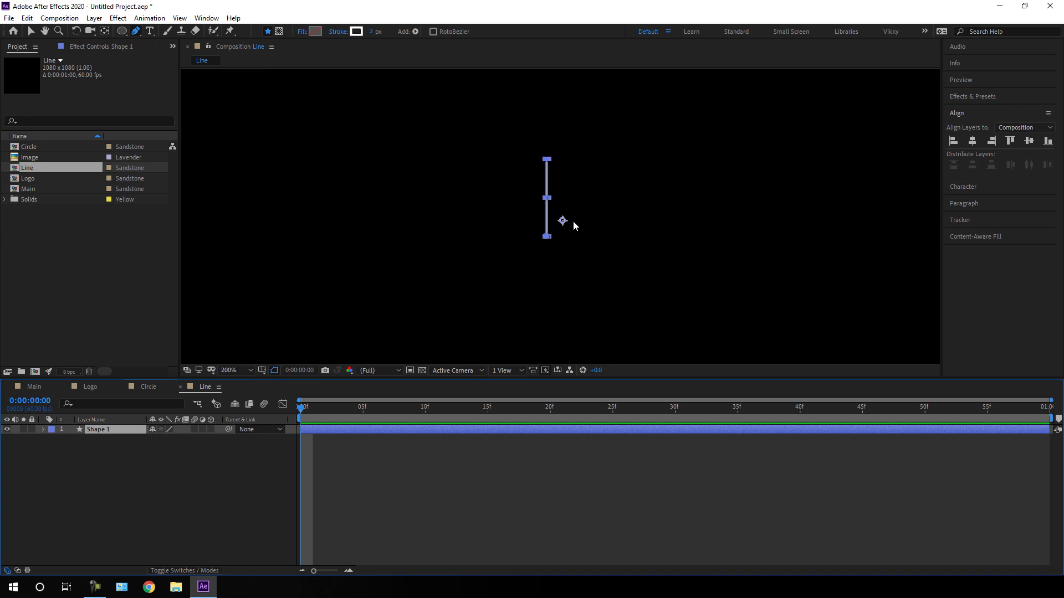
drag(606, 207, 607, 231)
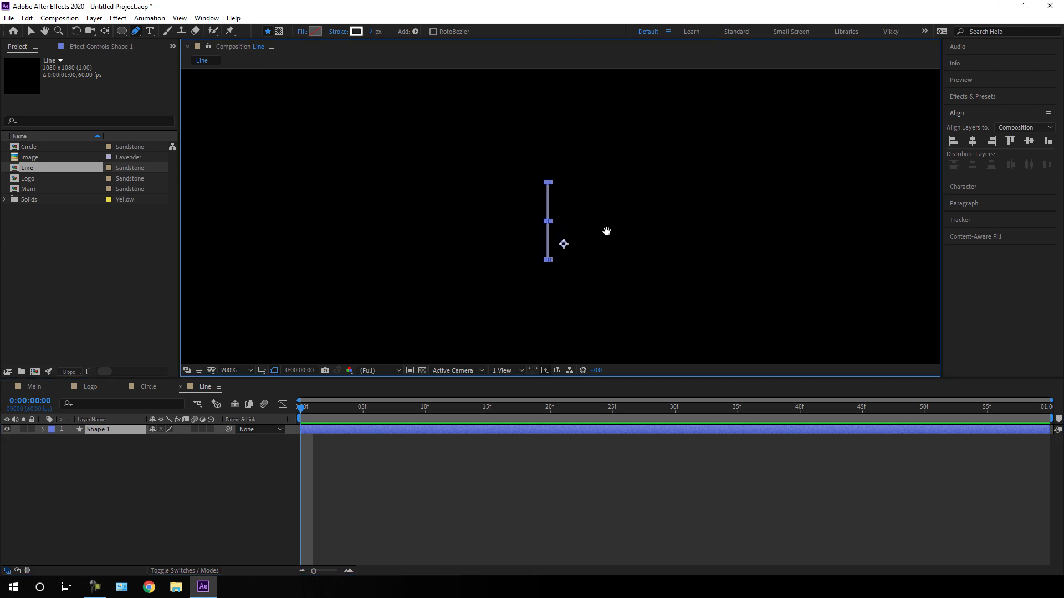
click(105, 431)
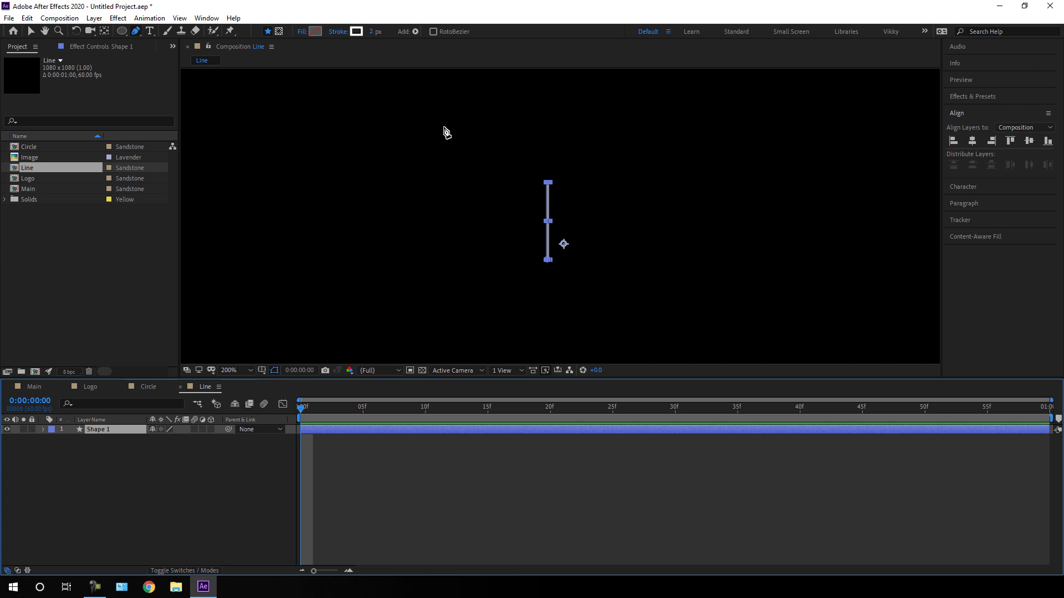
click(102, 31)
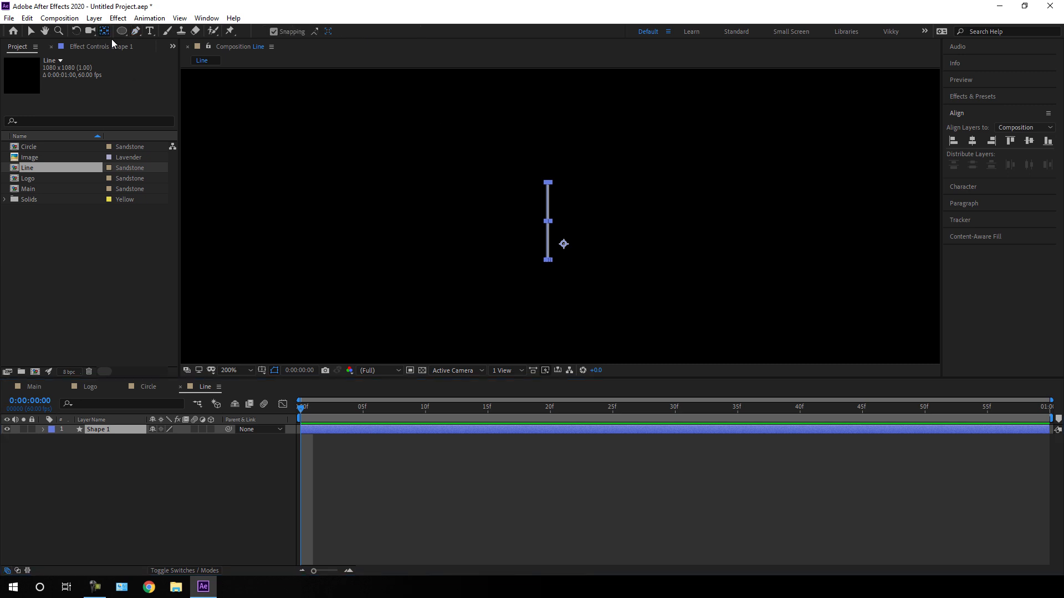
drag(571, 246, 553, 225)
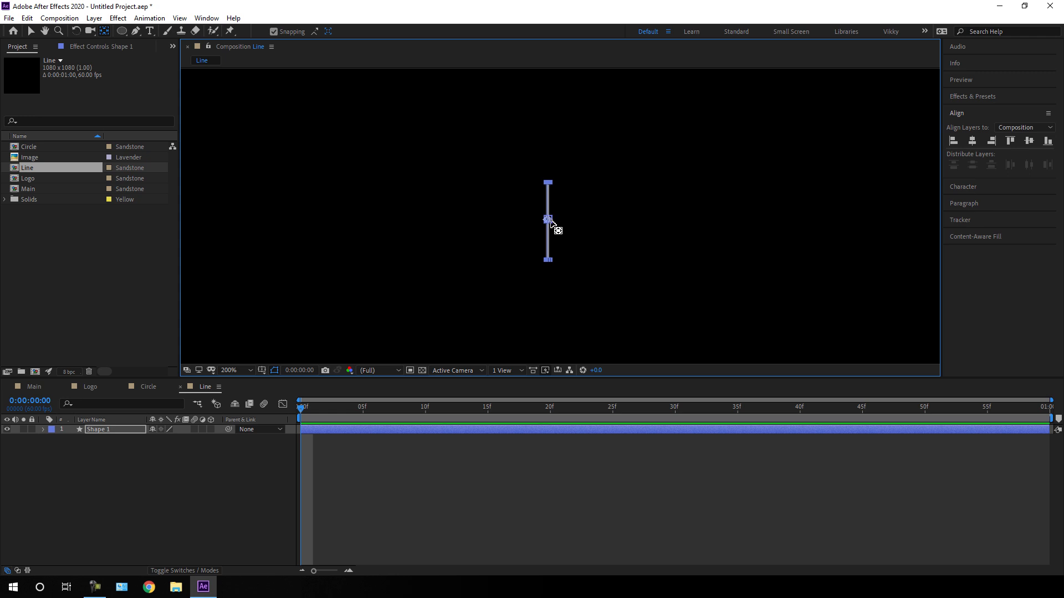
key(period)
key(period)
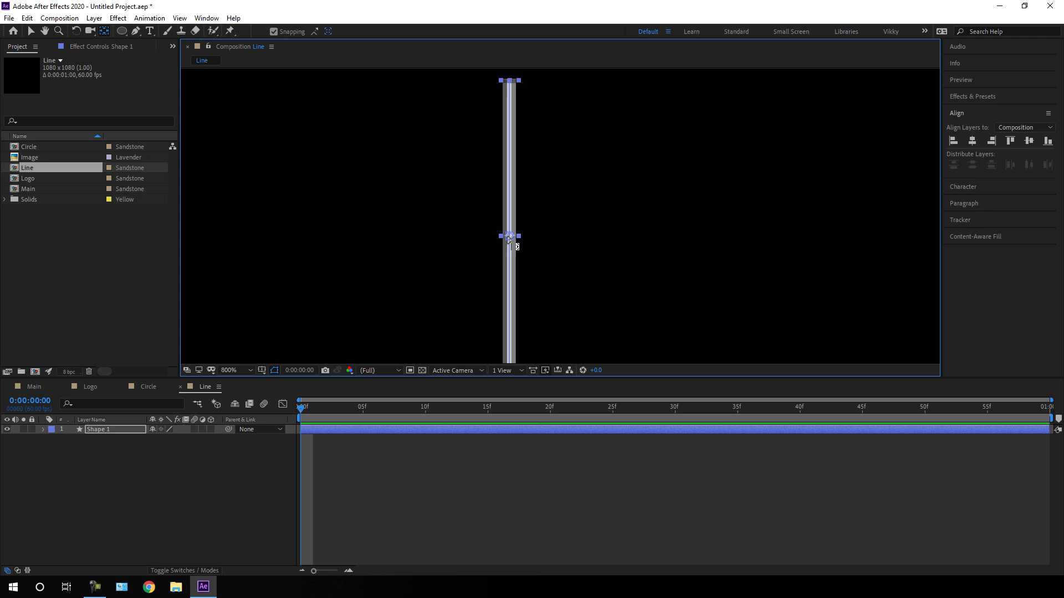
key(comma)
key(comma)
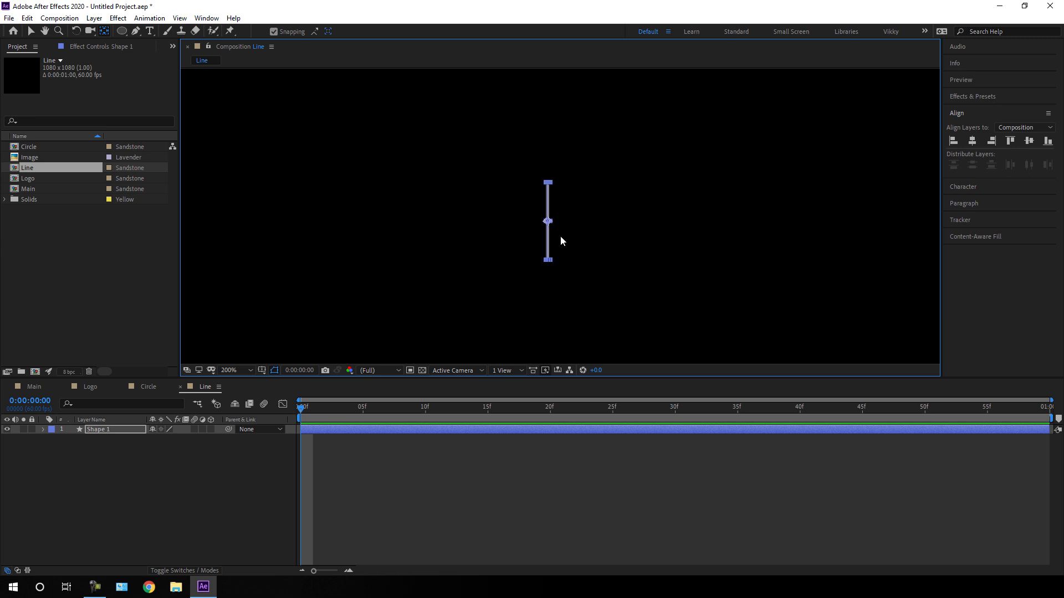
Align the Shape 1 line horizontally and vertically to the centre of the Line composition
click(235, 370)
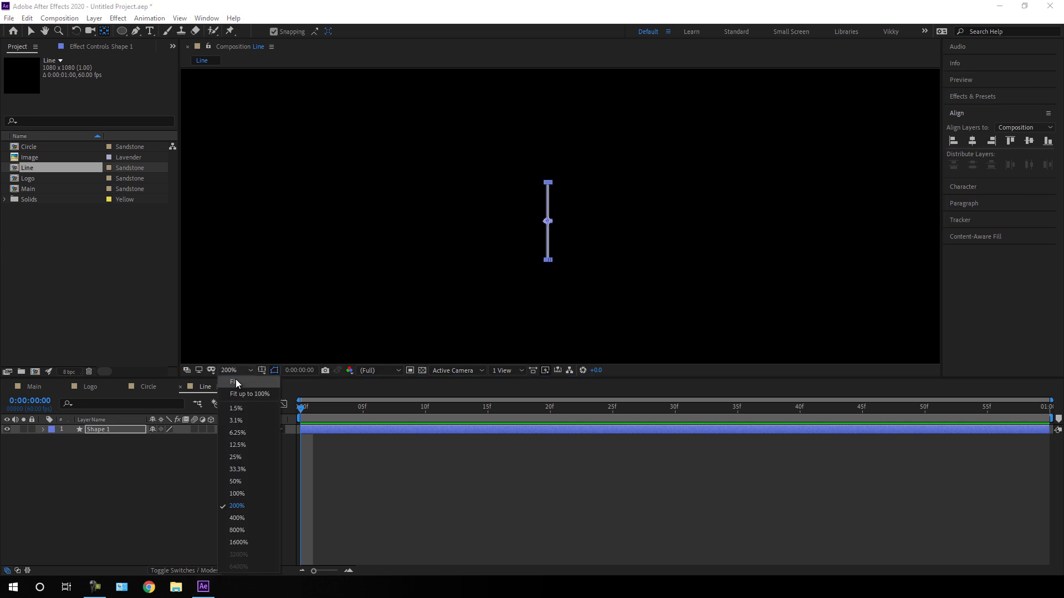
click(234, 381)
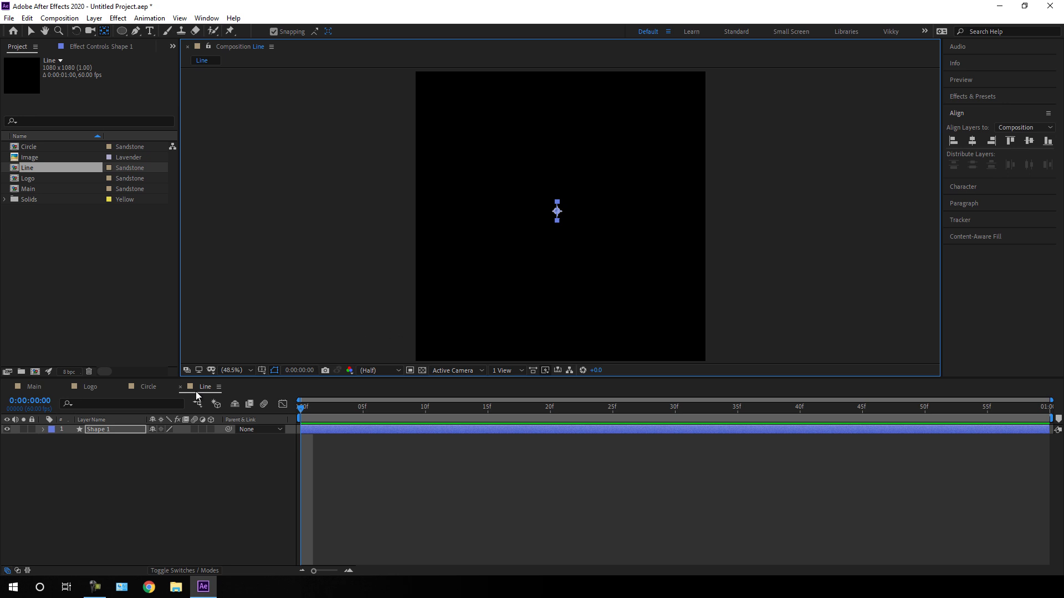
click(123, 429)
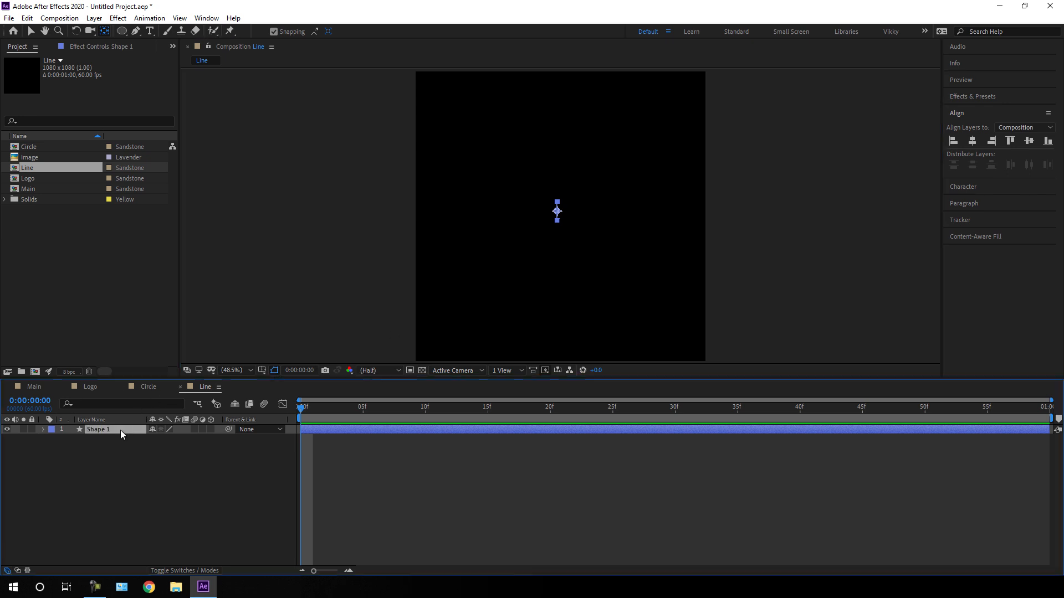
click(975, 143)
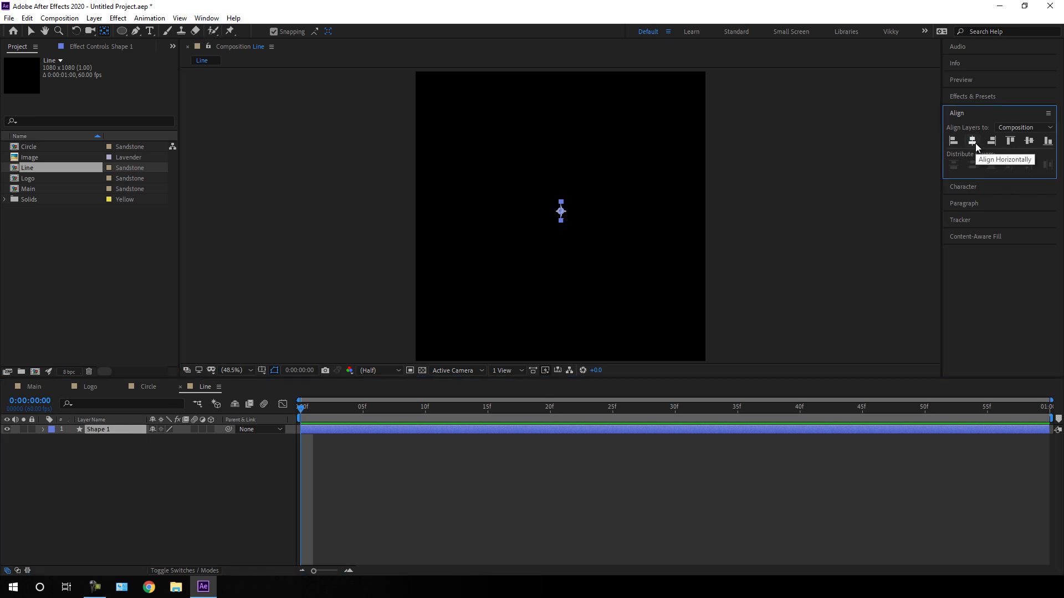
click(1032, 141)
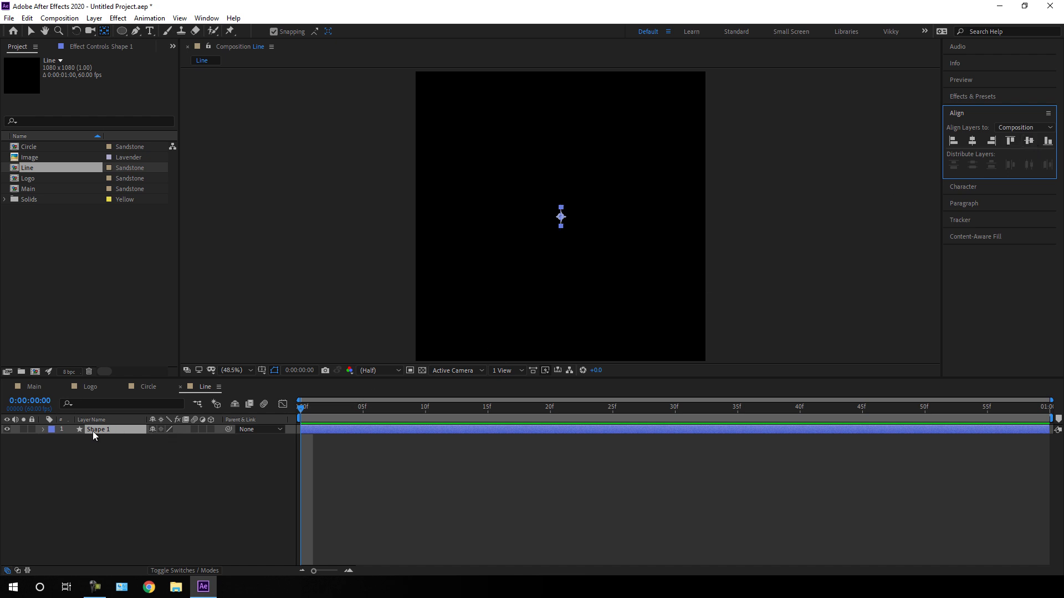
Offset the line straight up, a little over halfway to the frame's upper edge, keeping its anchor point at the composition centre
click(105, 31)
click(561, 217)
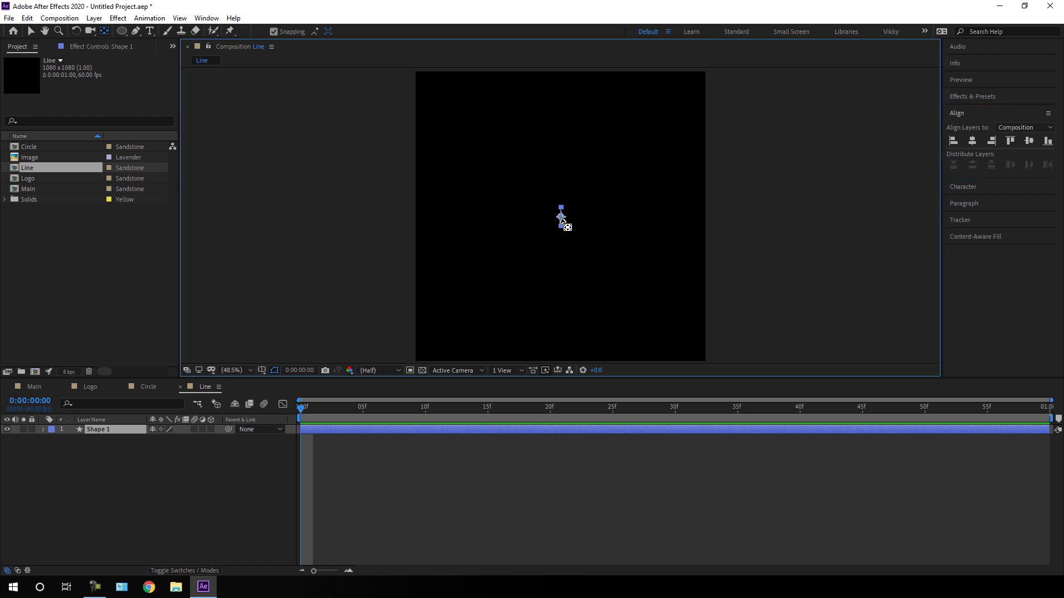
drag(561, 217, 565, 302)
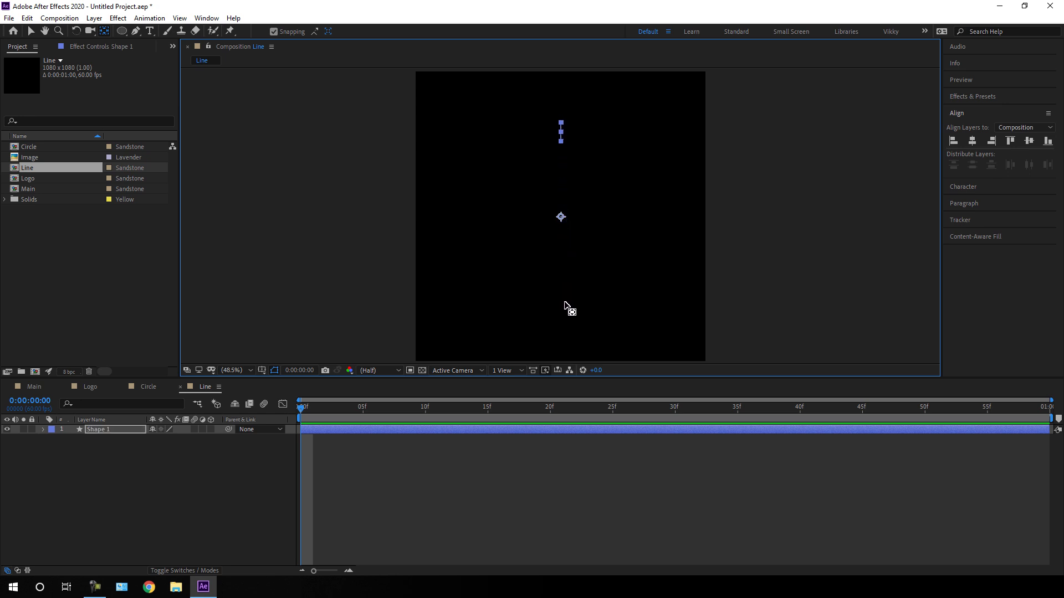
click(111, 430)
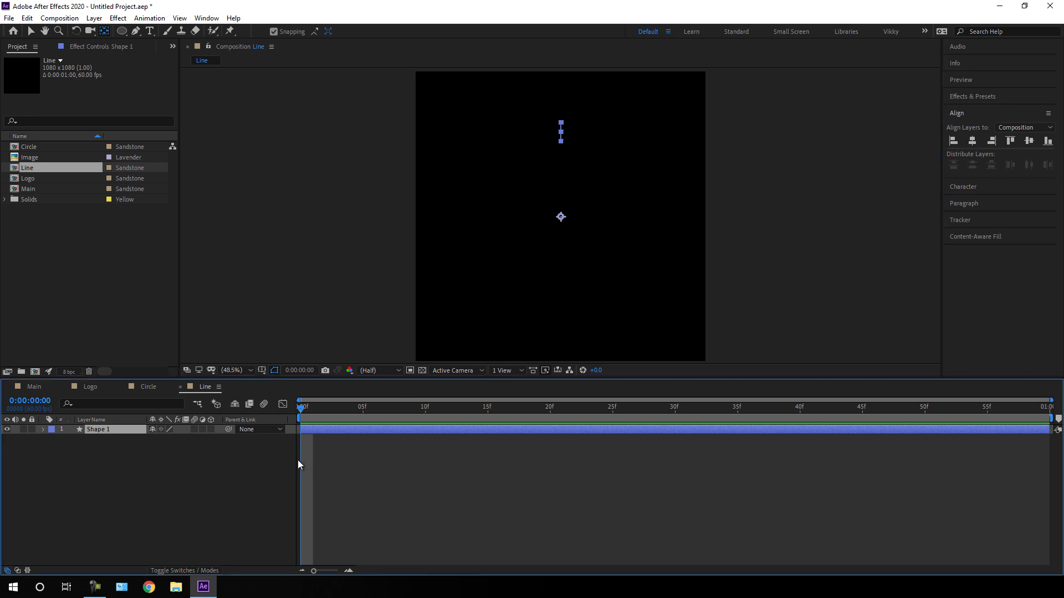
click(31, 31)
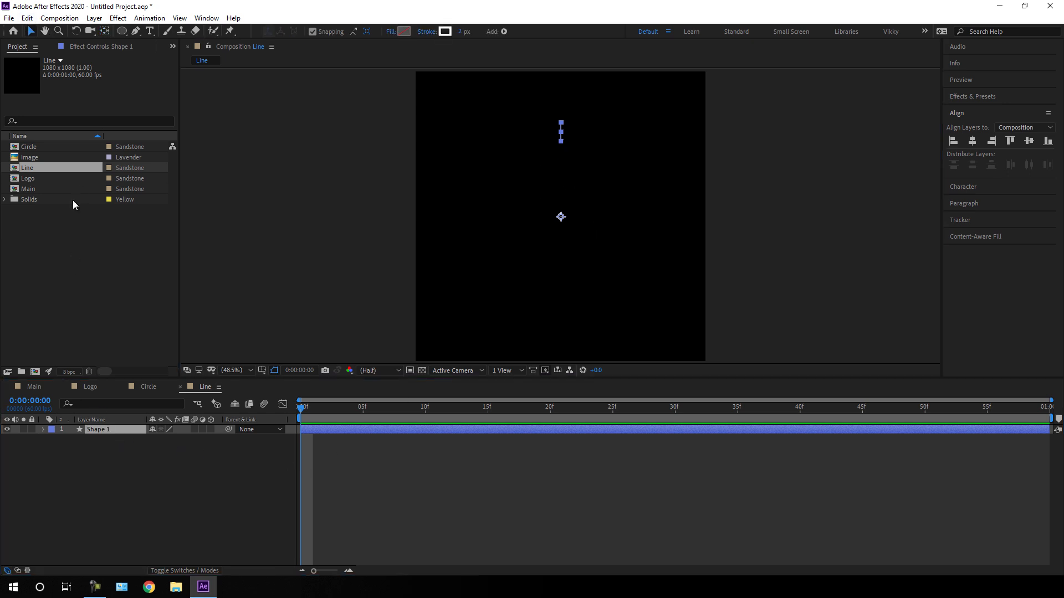
Add Trim Paths to the Shape 1 layer and expand its properties
click(43, 430)
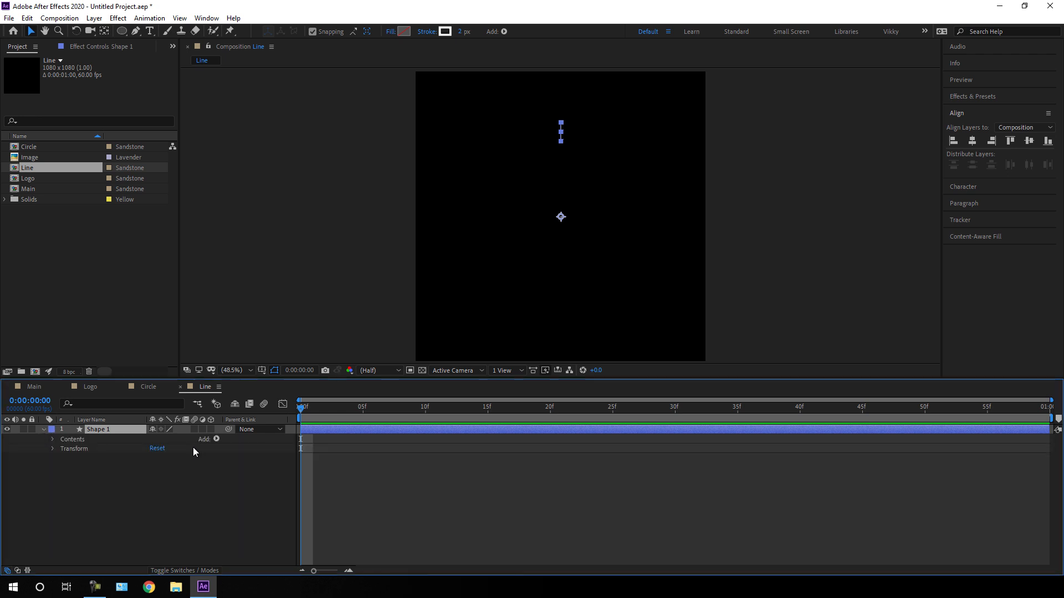
click(216, 440)
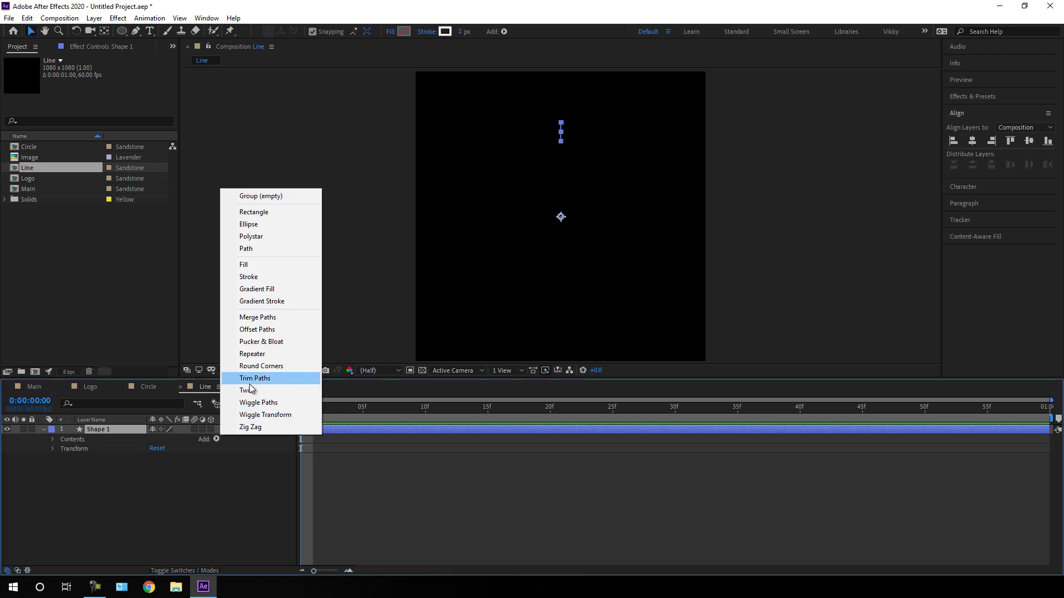
click(271, 380)
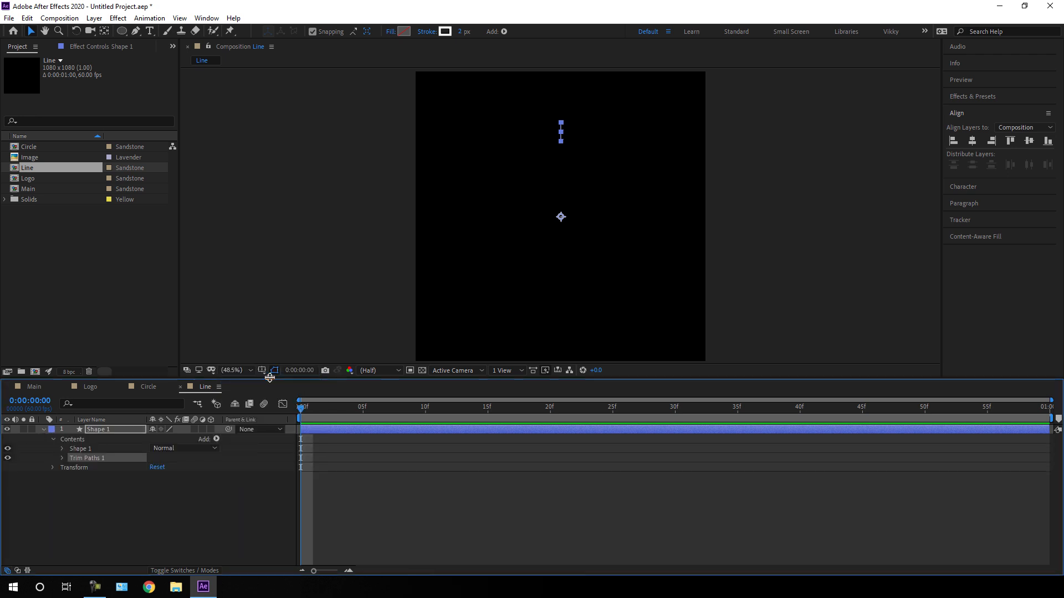
click(61, 458)
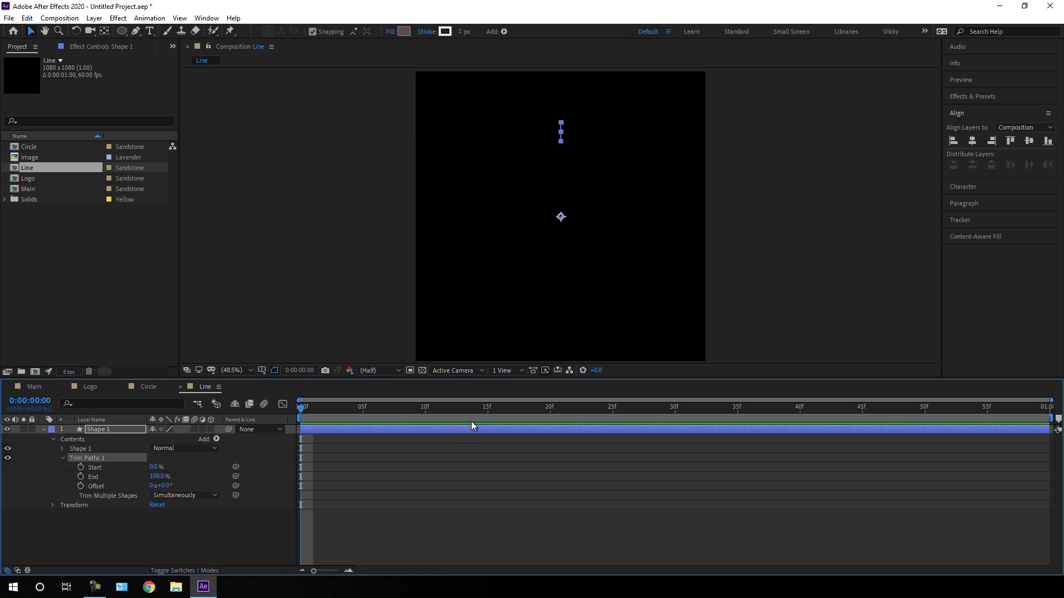
Keyframe the Trim Paths End value from 0% at 0:00:00:10 to 100% at 0:00:00:40
drag(488, 414, 423, 428)
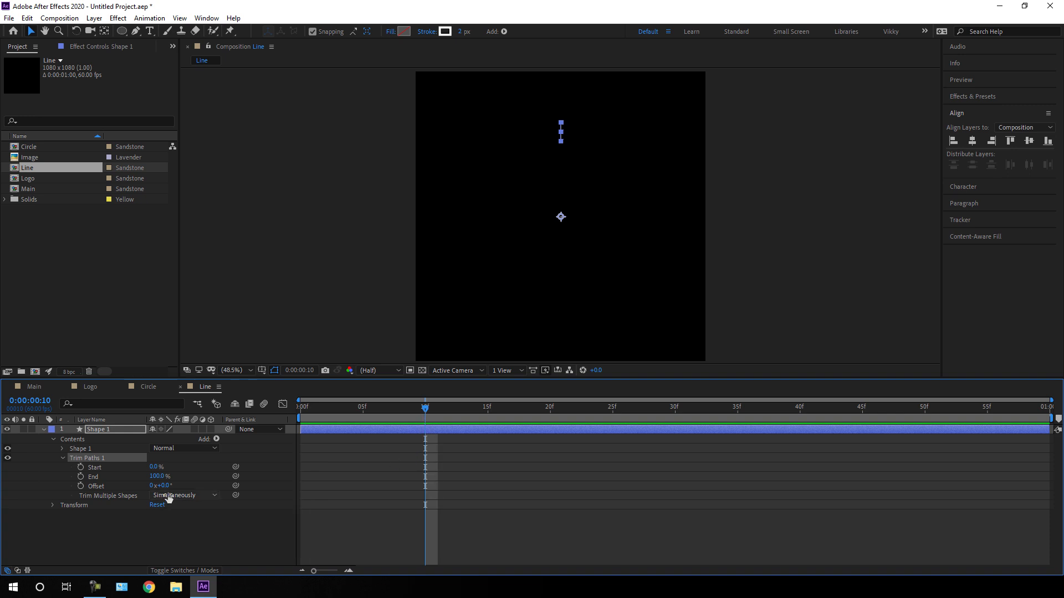
drag(159, 480, 112, 476)
click(151, 475)
text(8)
key(Return)
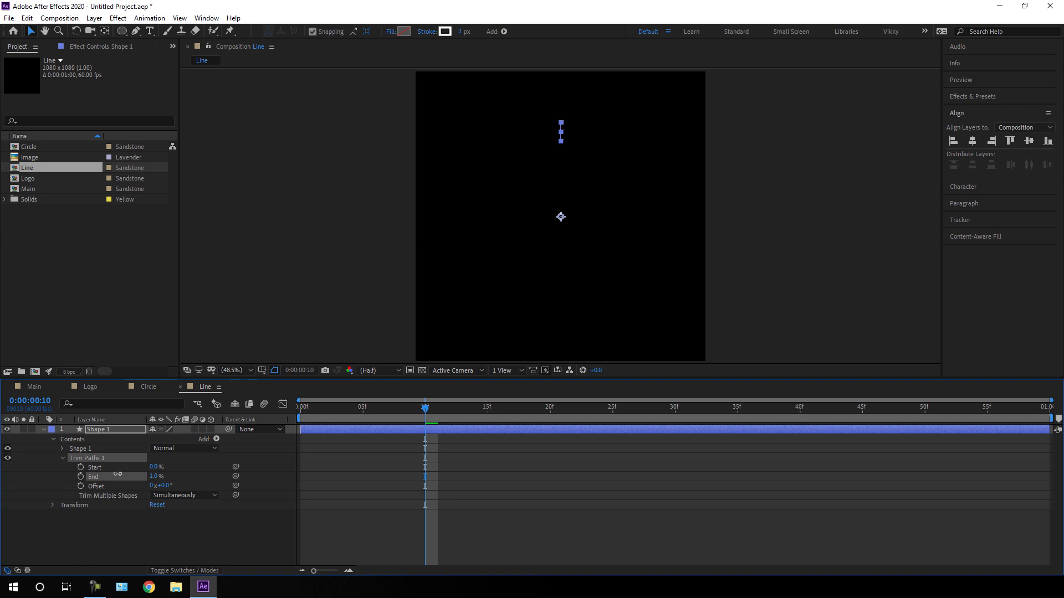
click(80, 477)
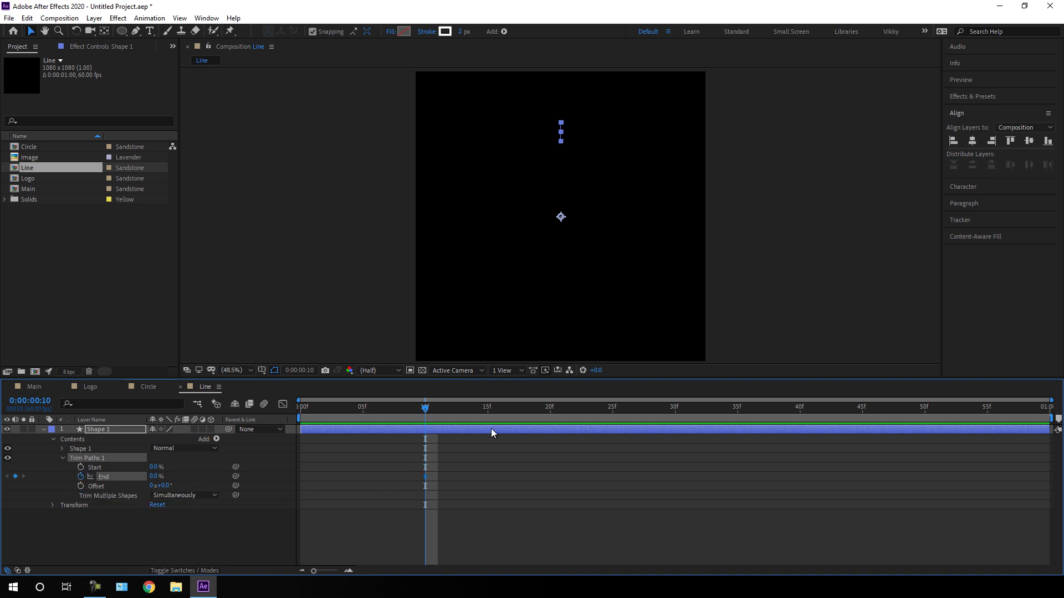
drag(490, 411, 798, 418)
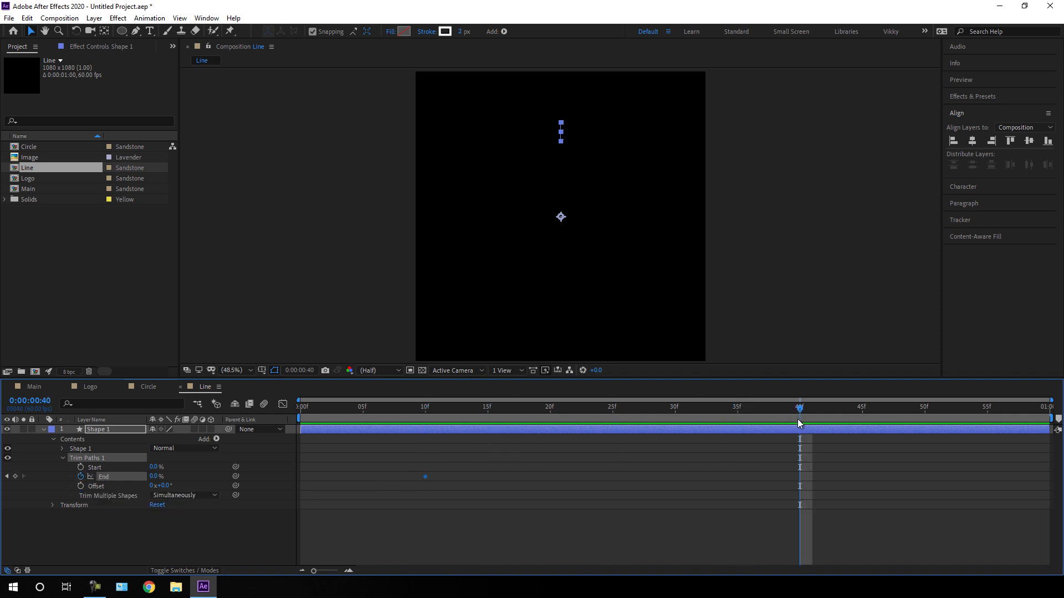
drag(154, 477, 220, 477)
Keyframe the Trim Paths Start value from 0% at 0:00:00:30 to 100% at 0:00:00:50
mouse_move(617, 411)
mouse_down()
mouse_move(375, 438)
mouse_move(410, 411)
mouse_move(872, 427)
mouse_move(670, 445)
mouse_move(395, 445)
mouse_move(820, 434)
mouse_move(674, 463)
mouse_up()
click(307, 513)
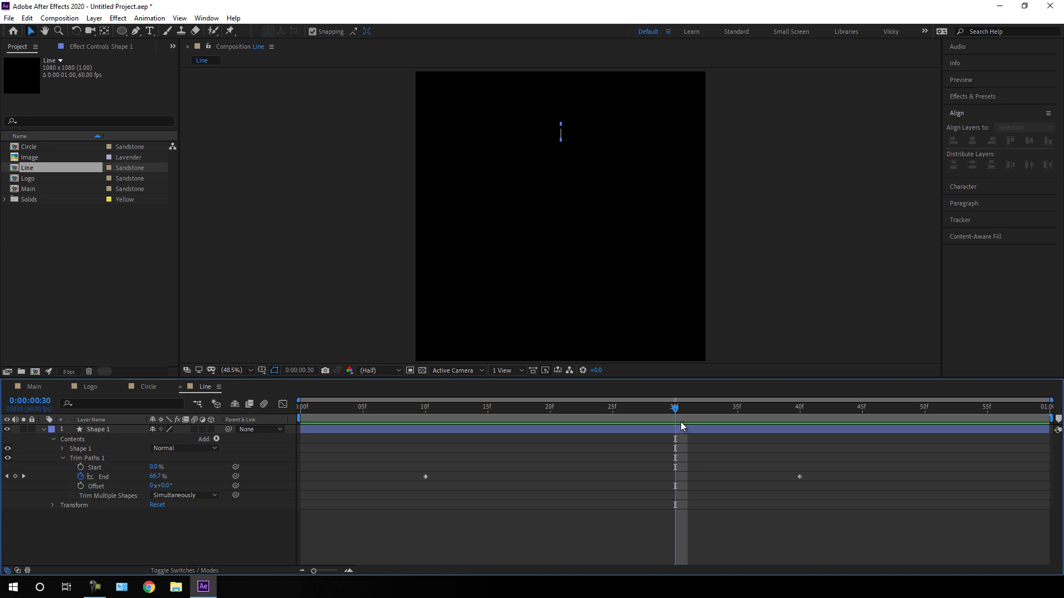
click(78, 468)
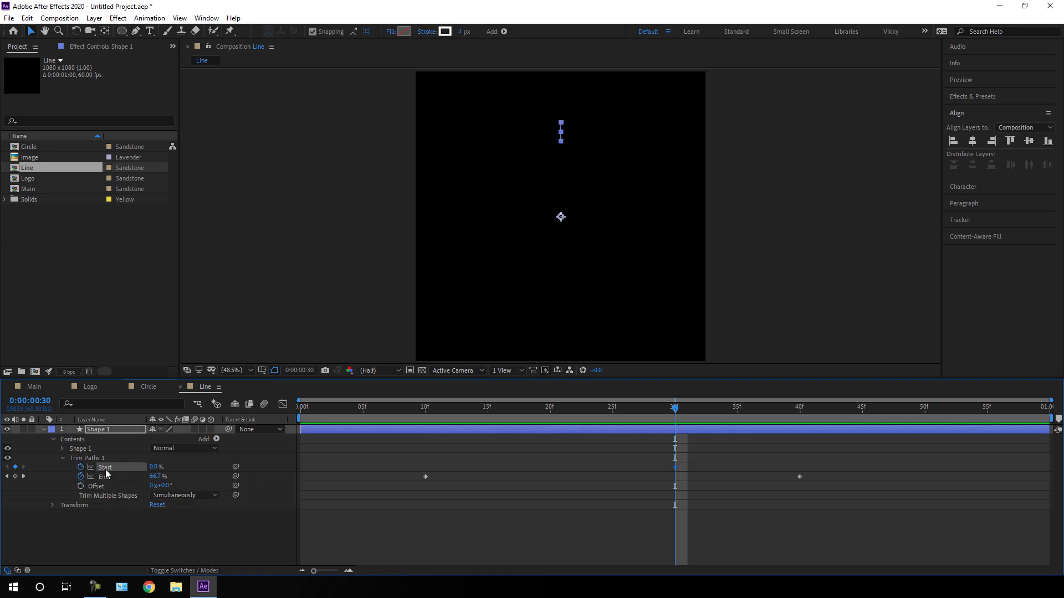
click(750, 412)
drag(757, 414, 924, 414)
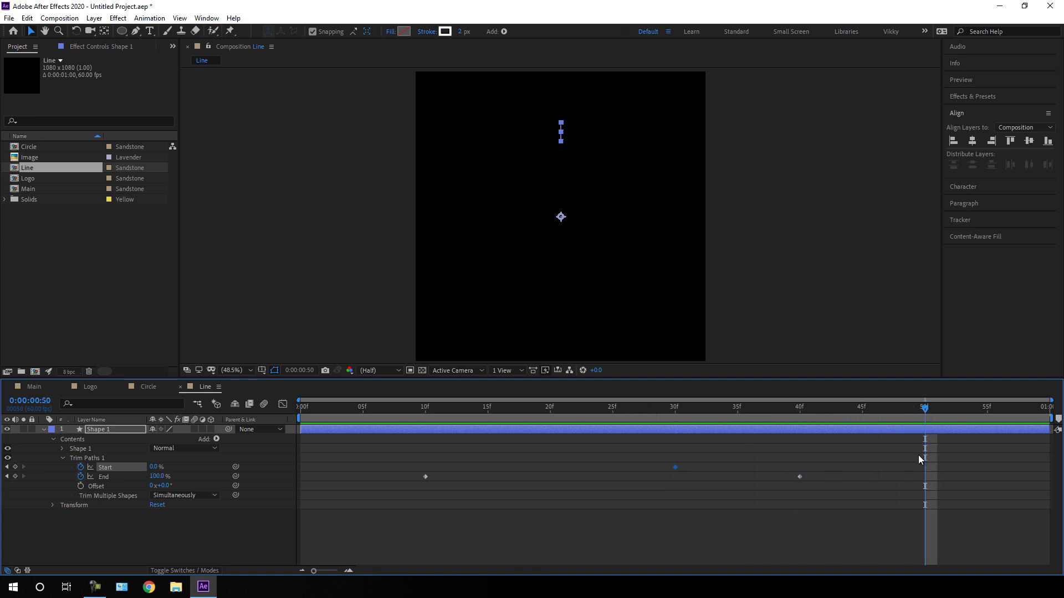
drag(155, 467, 228, 466)
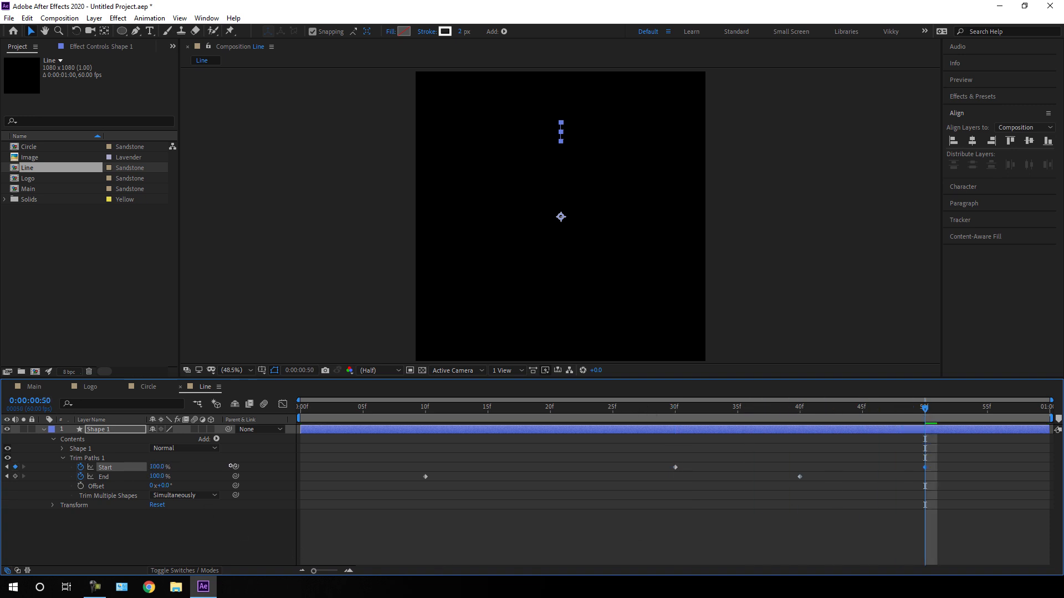
Apply Easy Ease to all Start and End keyframes and reshape both speed curves to peak early and slow down gradually
drag(957, 450, 403, 541)
key(F9)
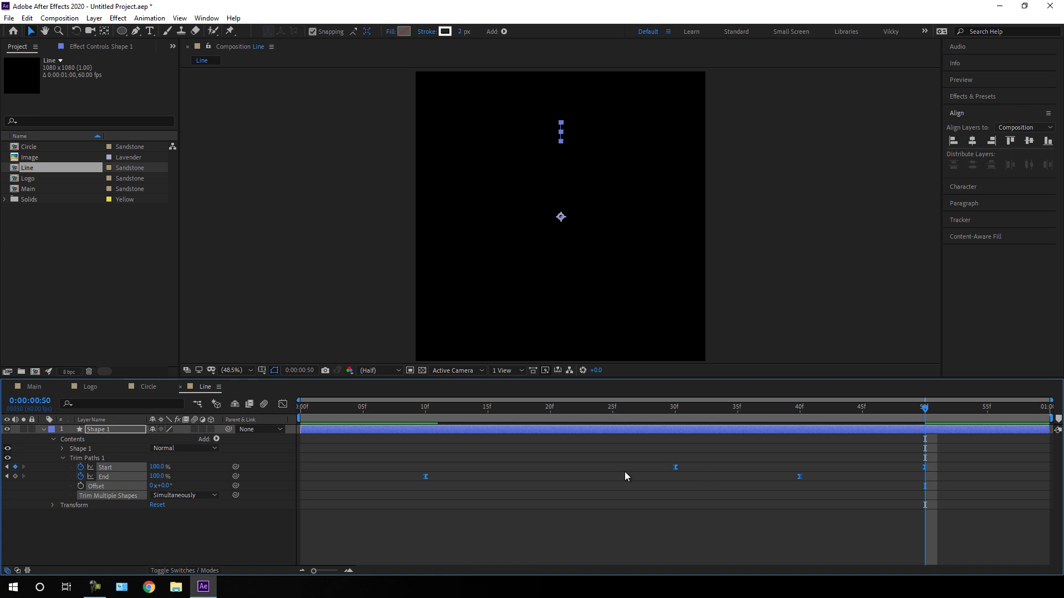
click(283, 405)
drag(789, 546, 588, 541)
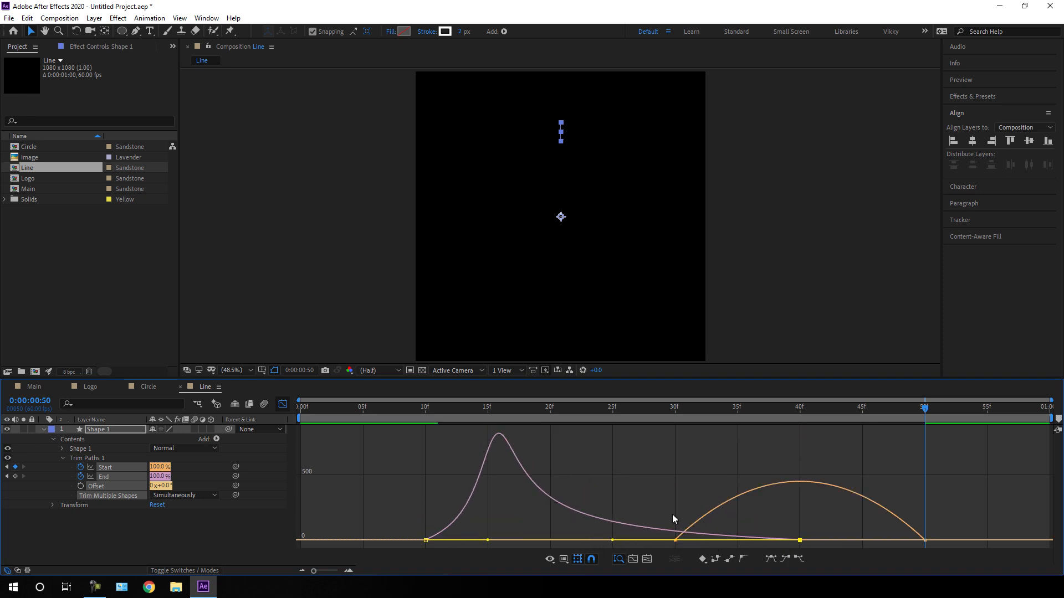
drag(955, 523, 770, 540)
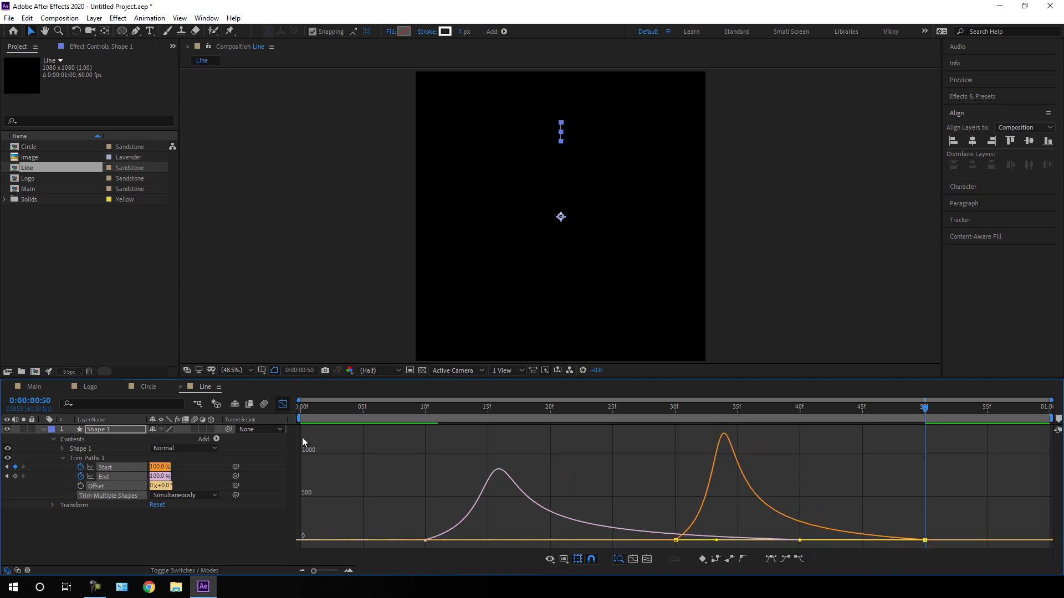
click(283, 405)
Preview the line animation from the beginning of the Line composition, at fit view and at 100% magnification
drag(359, 408, 294, 410)
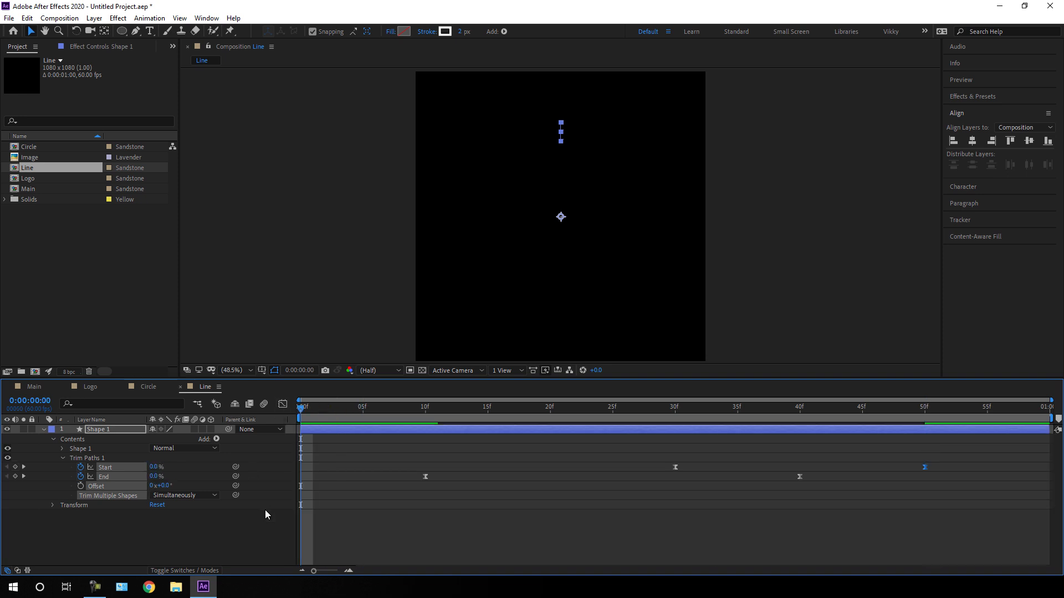
key(space)
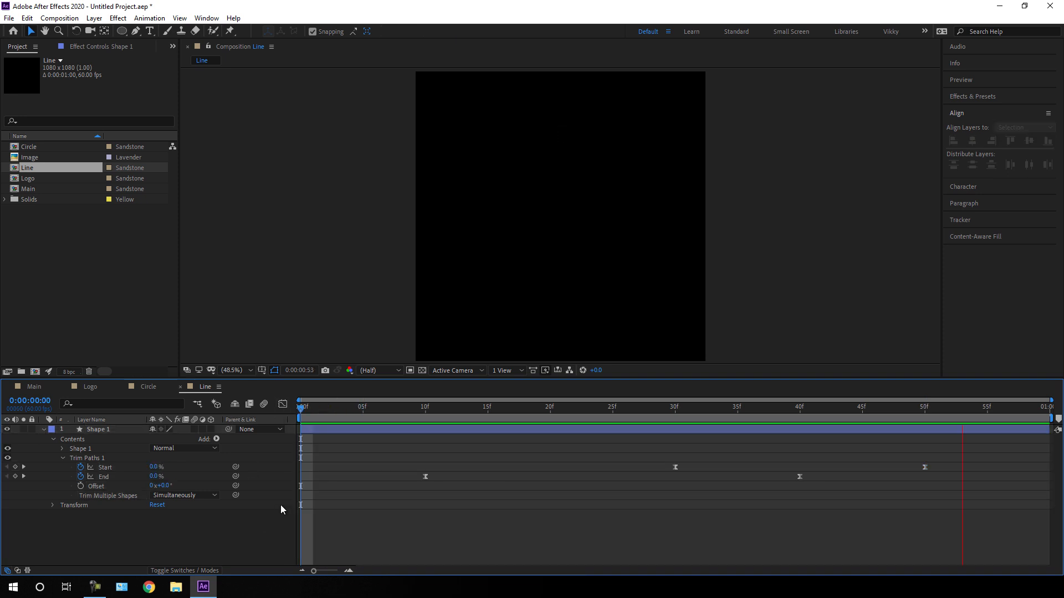
key(space)
scroll(590, 145, up, 3)
scroll(590, 144, down, 1)
drag(634, 118, 622, 239)
key(v)
drag(531, 409, 161, 430)
key(space)
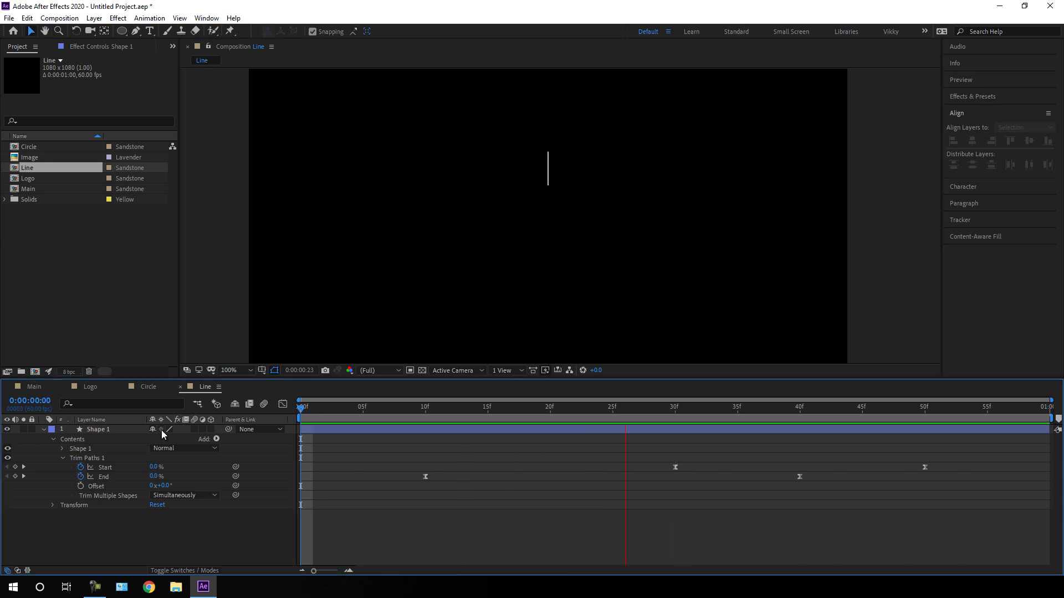
key(space)
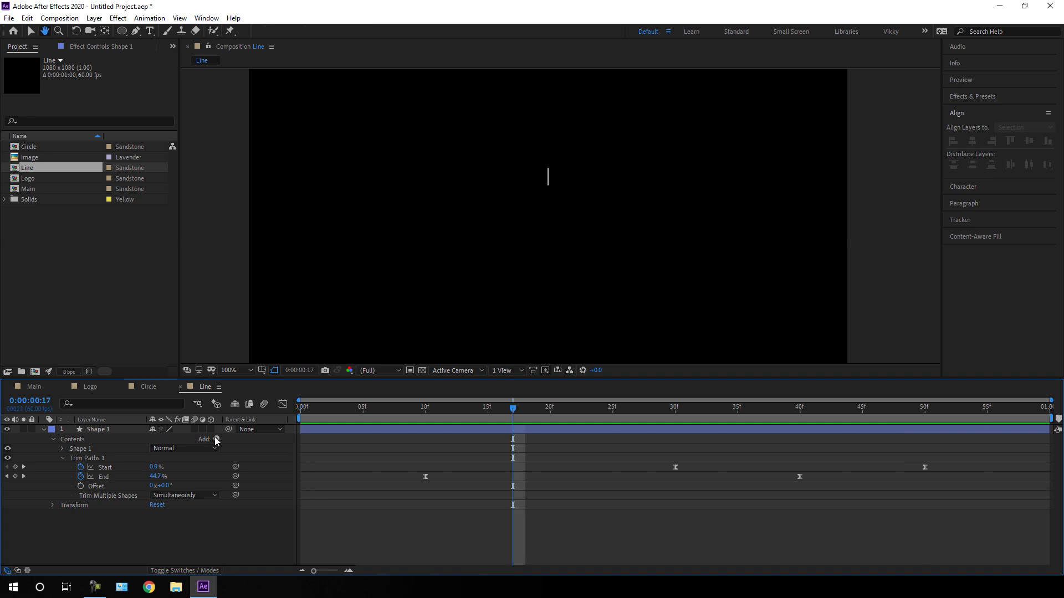
Collapse the Shape 1 line layer, fit the composition in view, and duplicate the layer eleven times to get twelve line layers
click(43, 430)
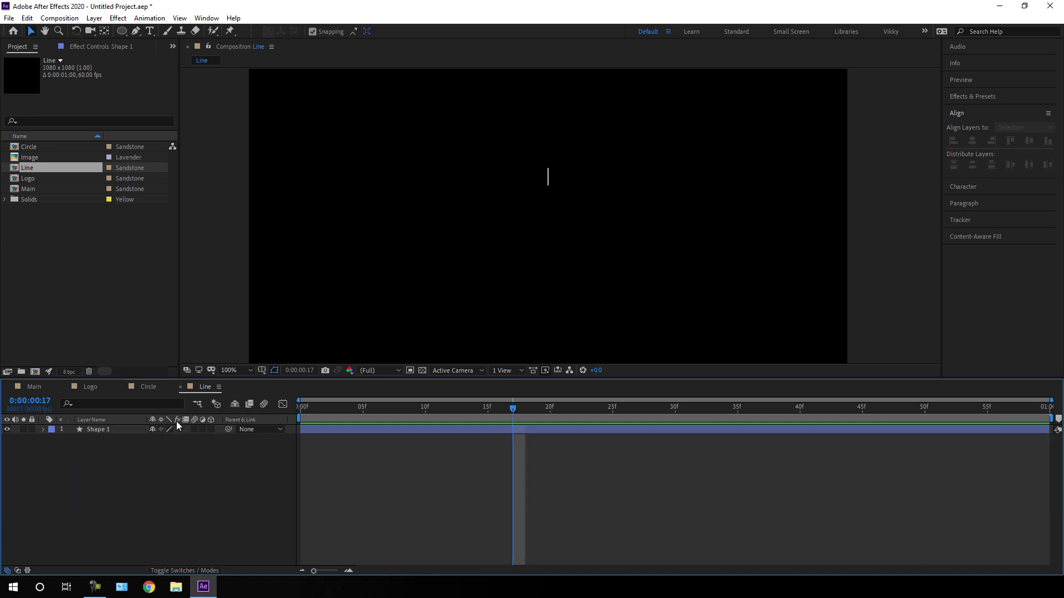
click(241, 374)
click(235, 388)
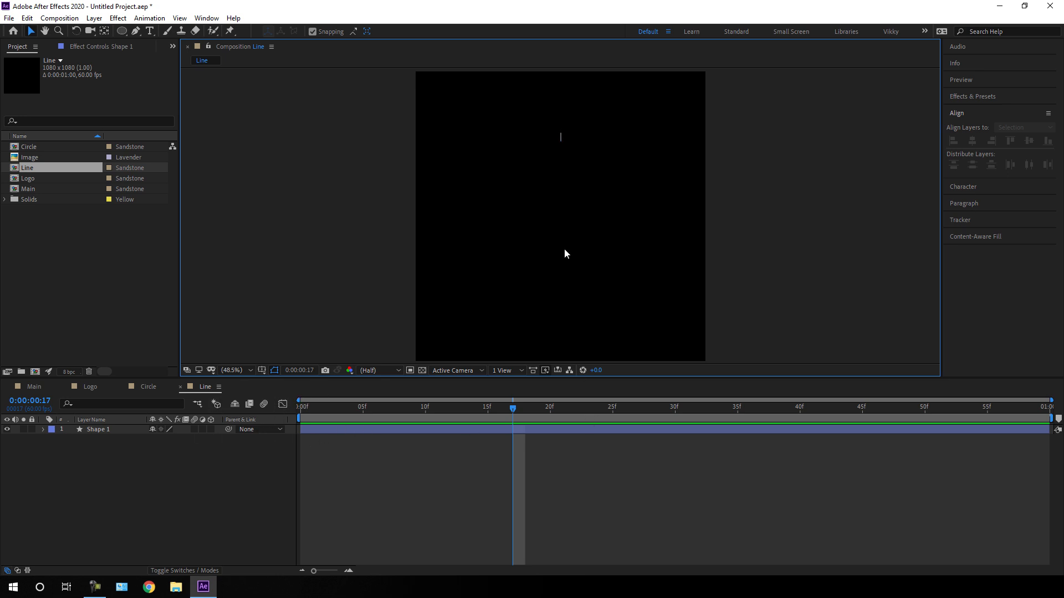
click(106, 431)
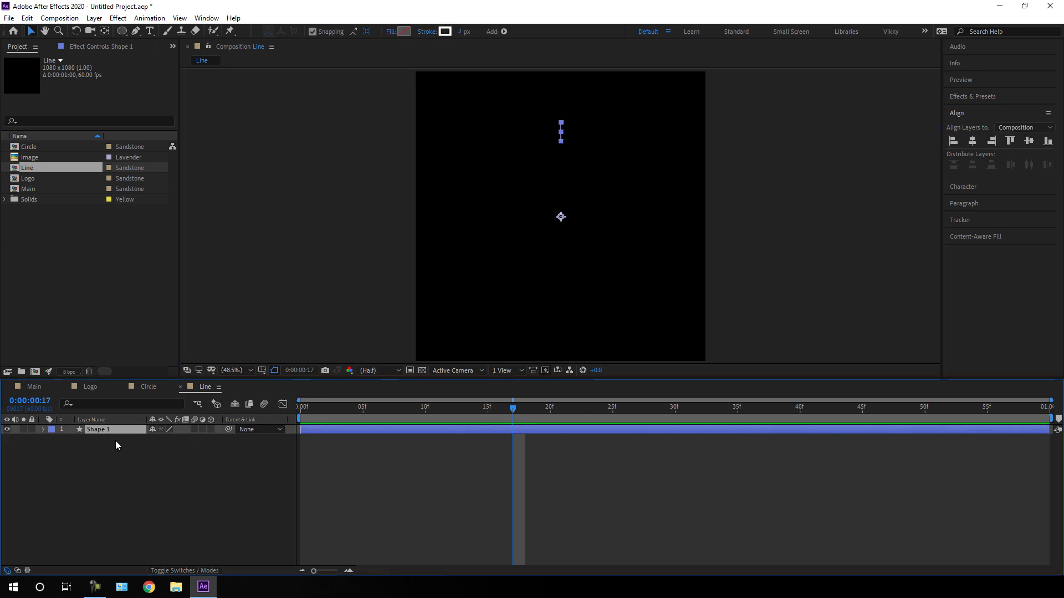
key(ctrl+d)
key(ctrl+d)
key(ctrl+d)
key(ctrl+d)
key(ctrl+d)
key(ctrl+d)
key(ctrl+d)
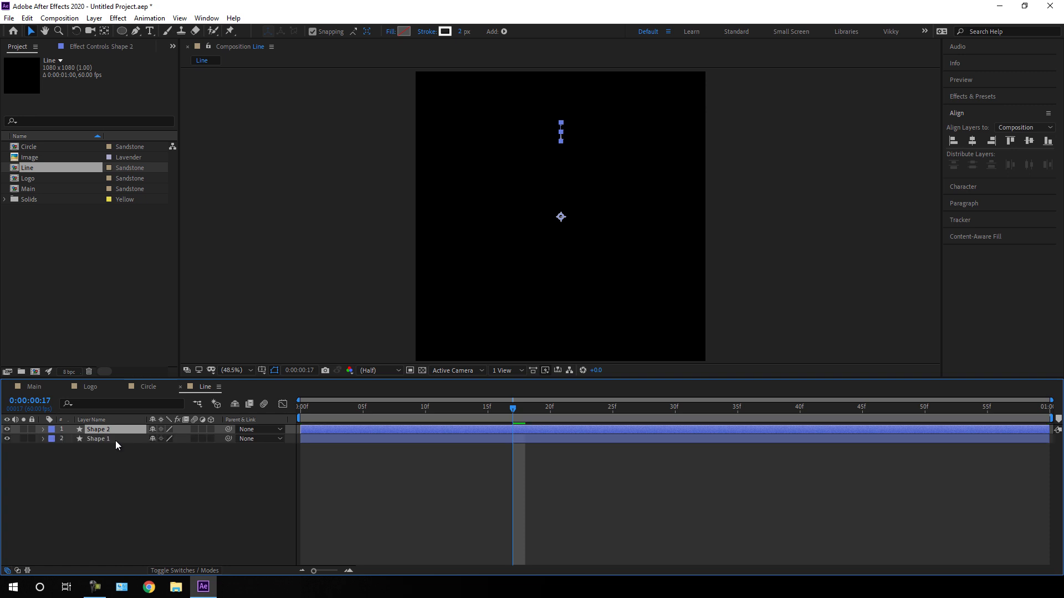
key(ctrl+d)
key(ctrl+d)
key(ctrl+d)
key(ctrl+d)
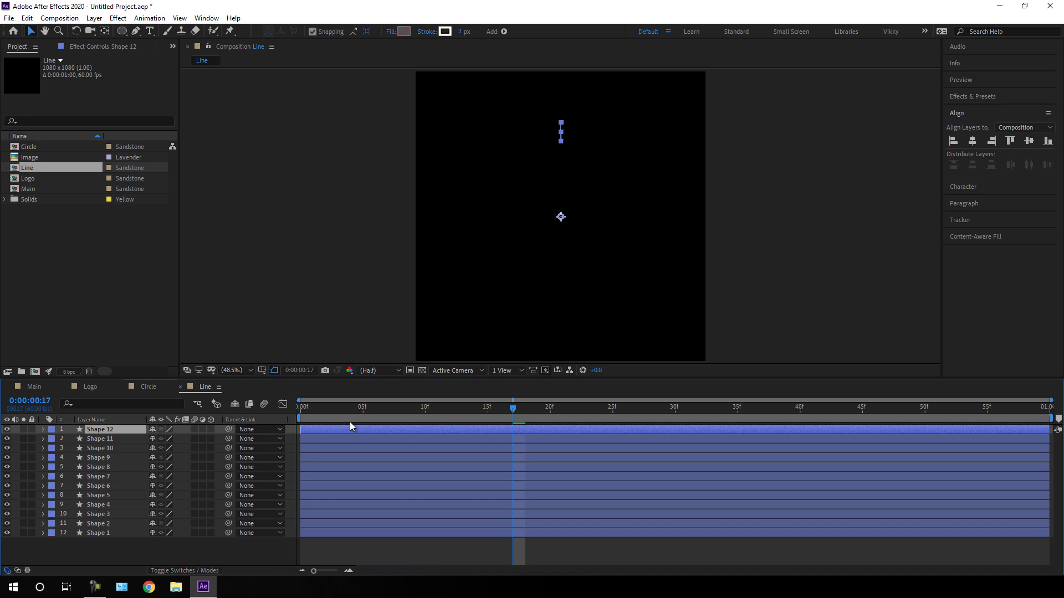
Reveal Rotation on all twelve line layers and rotate Shape 12 to 30°, Shape 11 to 60° and Shape 10 to 90°
drag(476, 408, 290, 424)
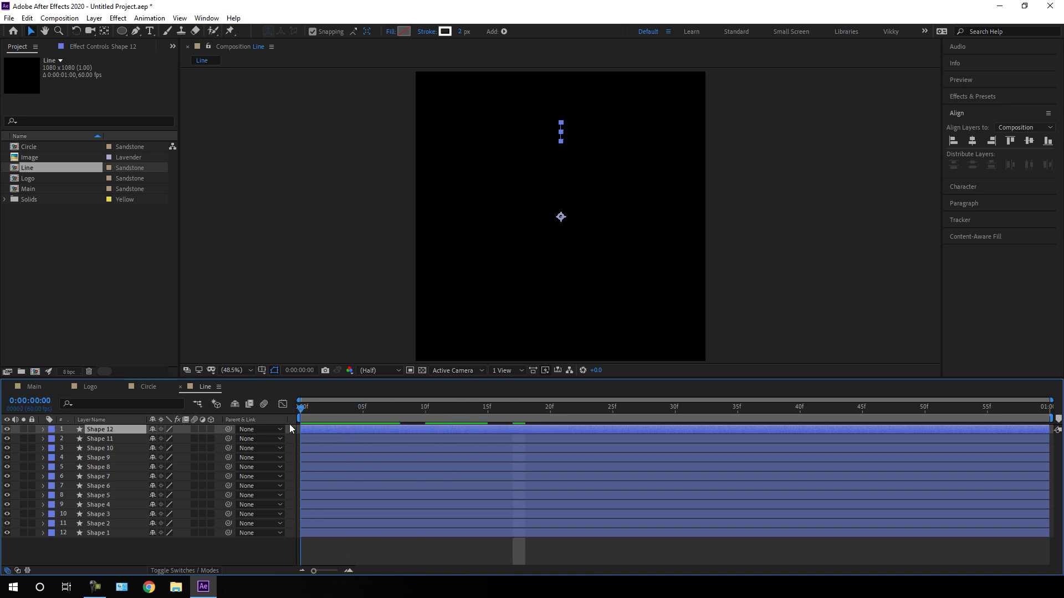
drag(105, 544, 117, 424)
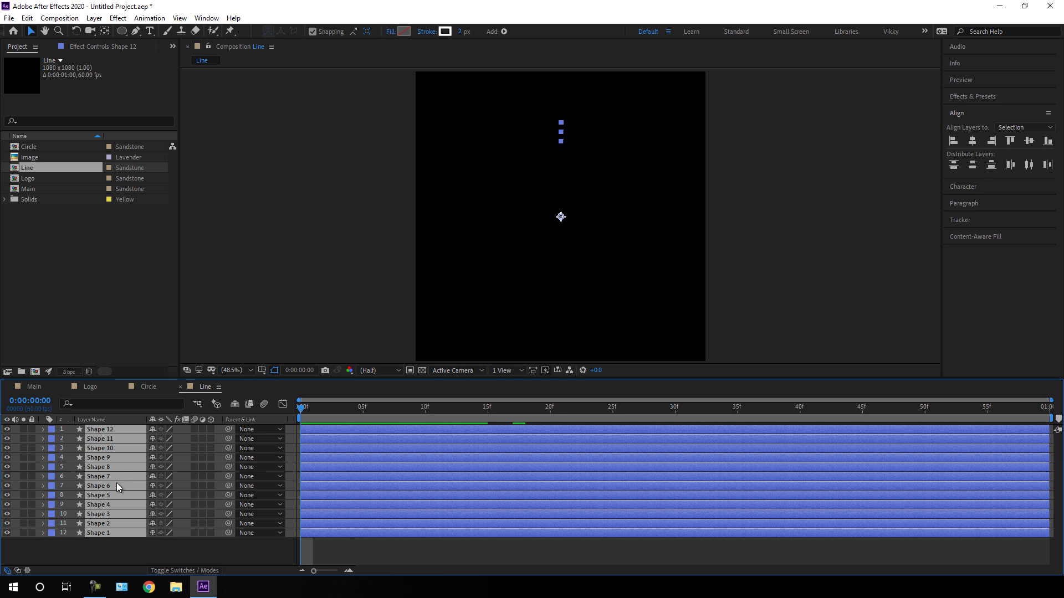
key(r)
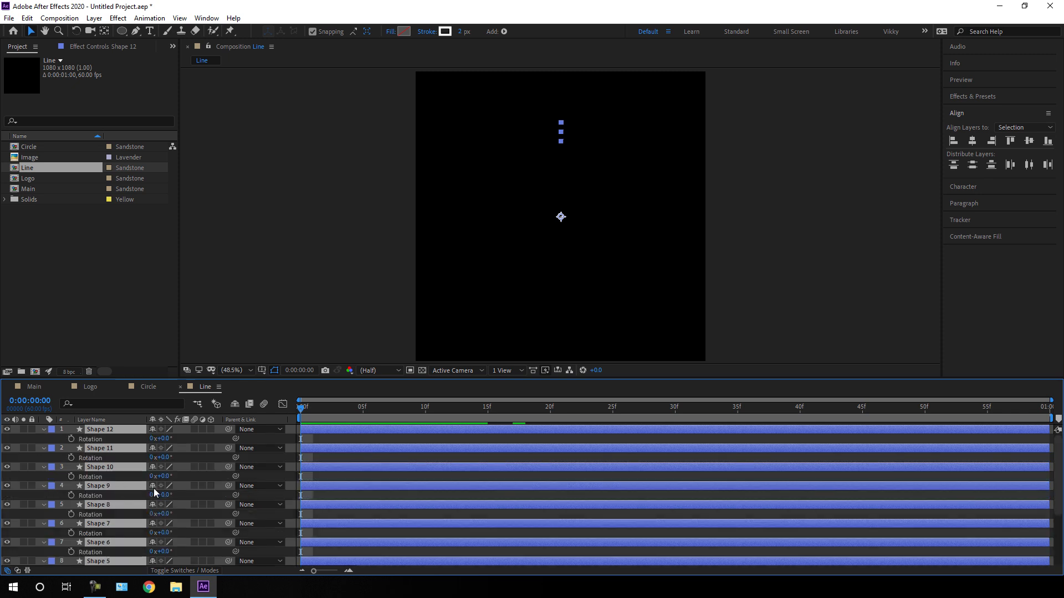
click(212, 477)
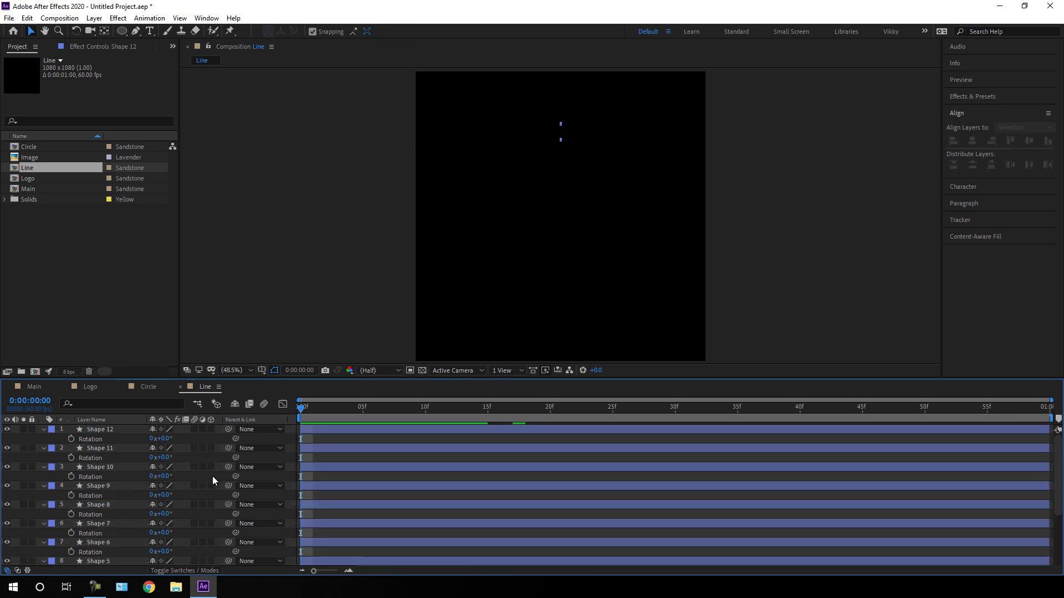
click(168, 438)
text(30)
key(Return)
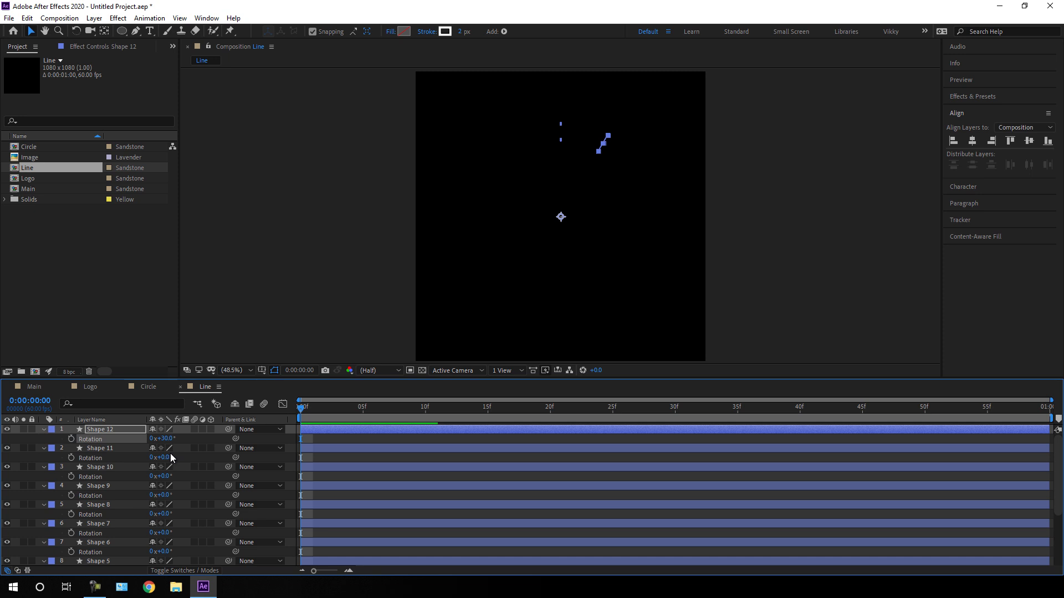
click(167, 457)
text(60)
key(Return)
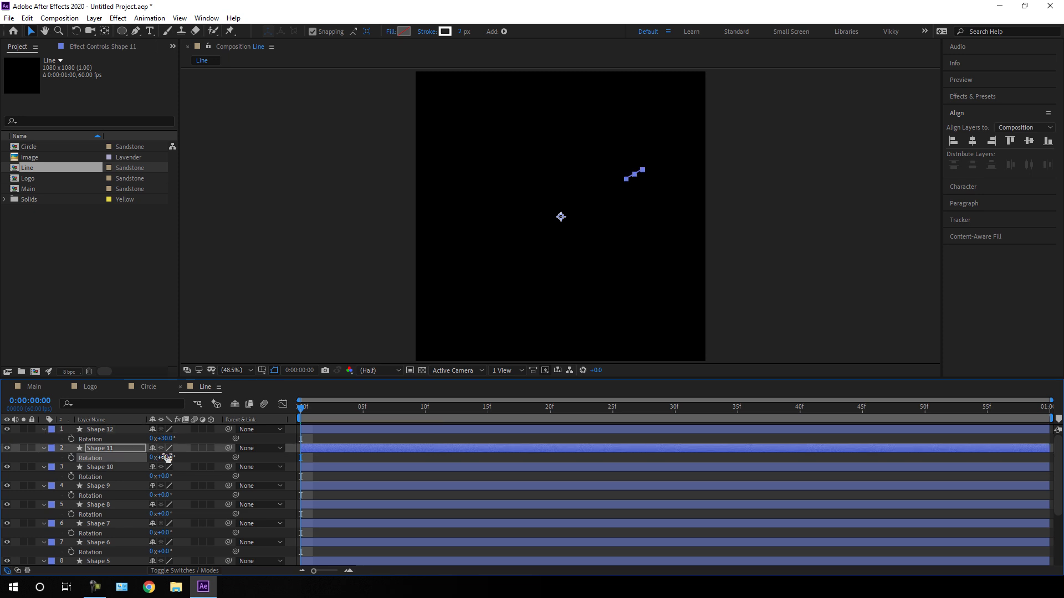
click(169, 476)
text(90)
key(Return)
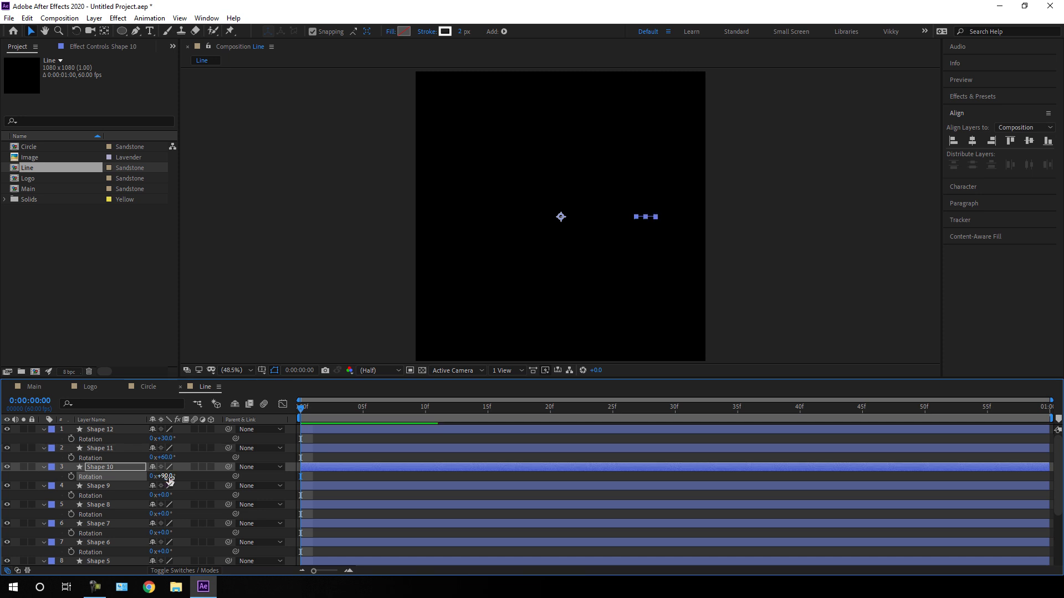
Set the Rotation of Shape 9 to 120°, Shape 8 to 150° and Shape 7 to 180°
click(168, 495)
text(120)
key(Return)
click(166, 513)
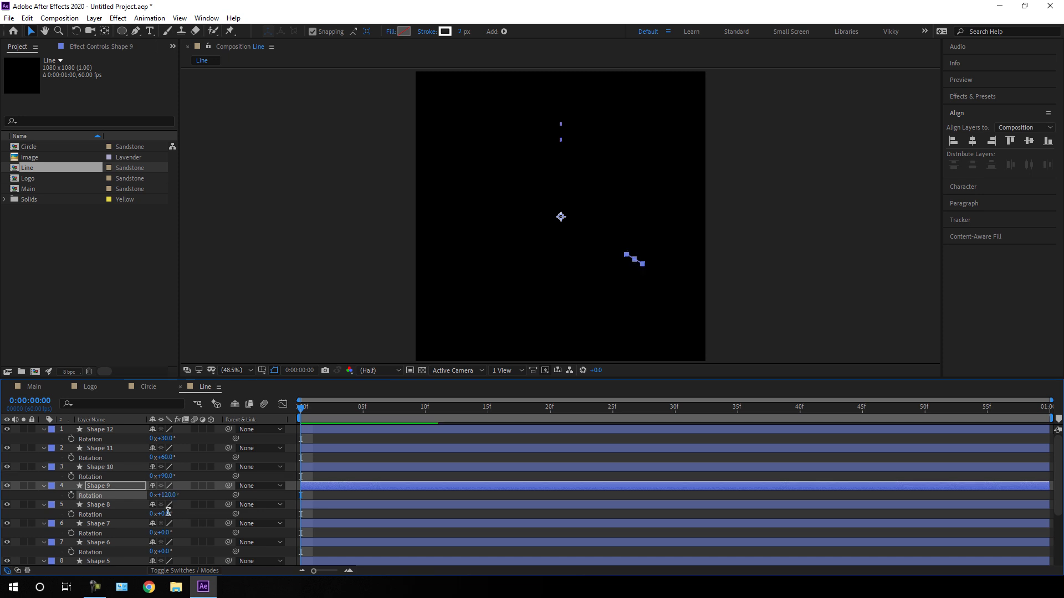
text(150)
key(Return)
click(167, 532)
text(180)
key(Return)
Set the Rotation of Shape 6 to 210°, Shape 5 to 240°, Shape 4 to 270°, Shape 3 to 300° and Shape 2 to 330°
scroll(188, 524, down, 2)
click(166, 466)
text(210)
click(166, 485)
text(240)
click(166, 503)
text(270)
key(Return)
click(167, 523)
text(300)
key(Return)
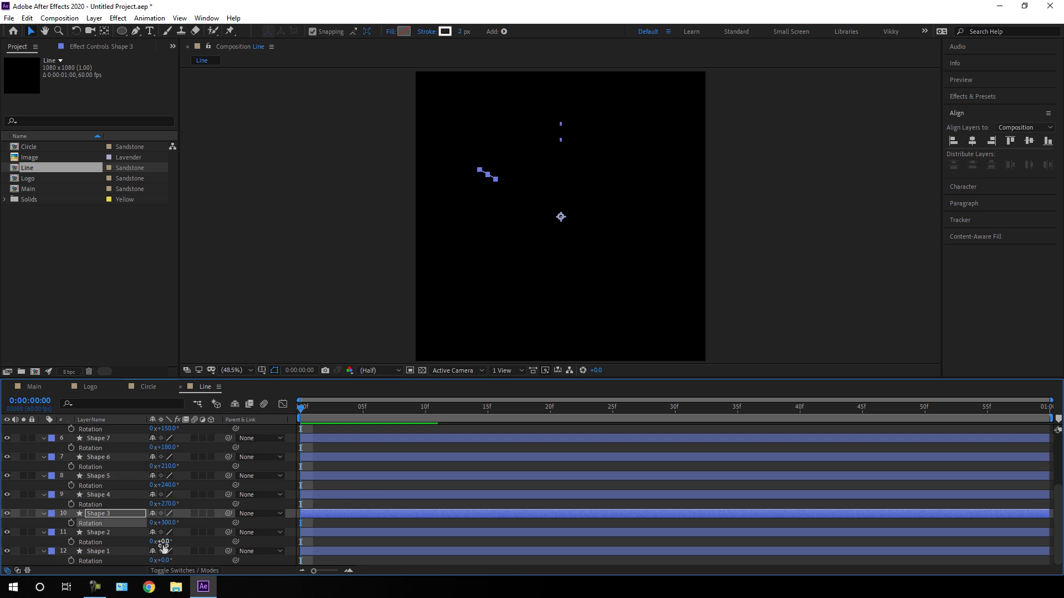
click(165, 541)
text(330)
key(Return)
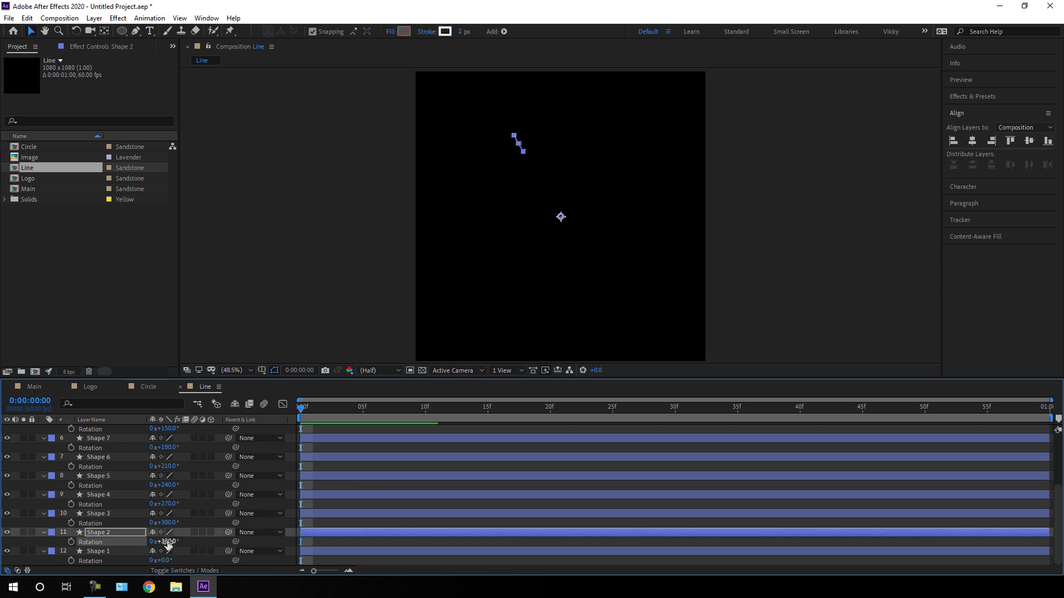
Check the ring of lines at 0:00:00:31, collapse all twelve line layers and preview the animation from the beginning
drag(409, 415, 686, 439)
key(alt+shift+r)
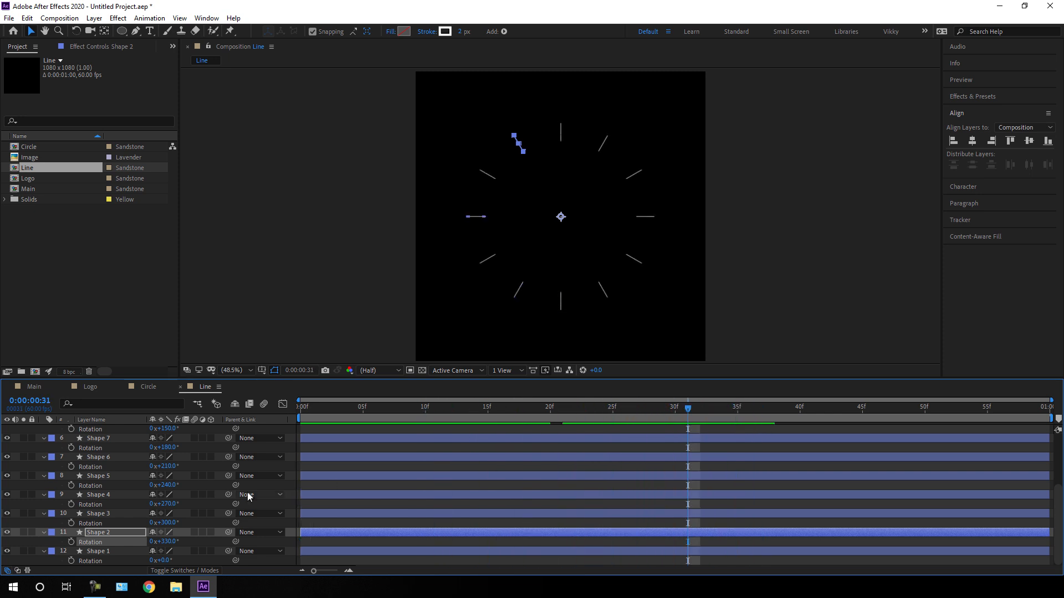
scroll(108, 481, up, 3)
click(106, 431)
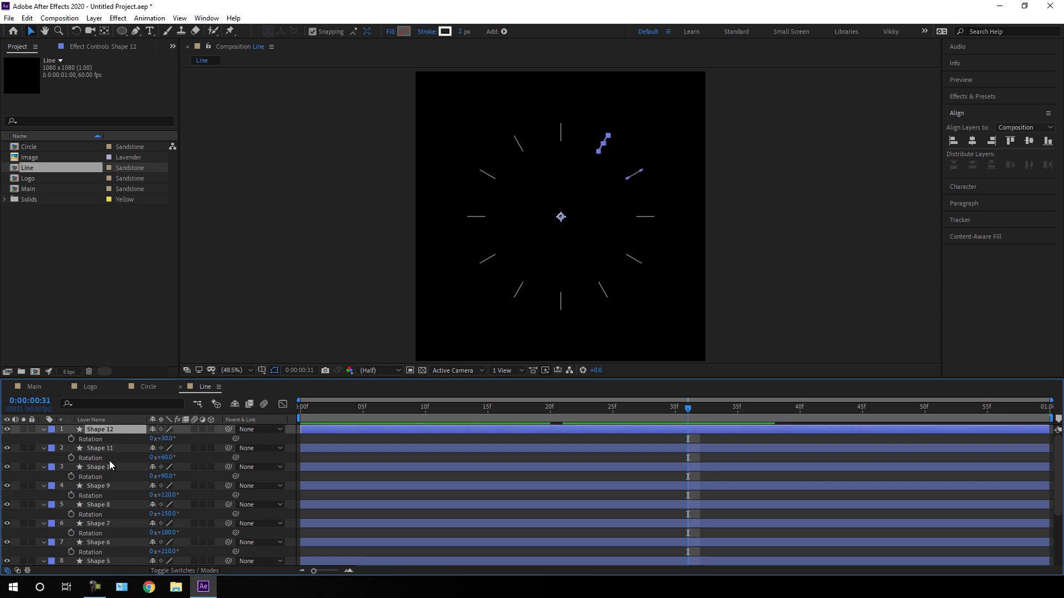
scroll(108, 461, down, 3)
shift+click(107, 553)
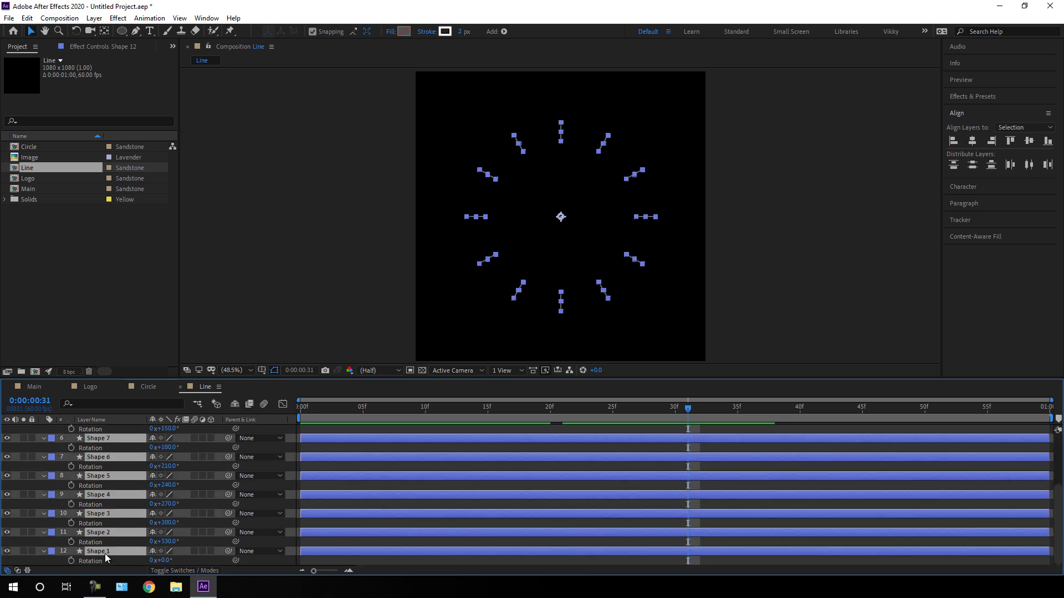
key(u)
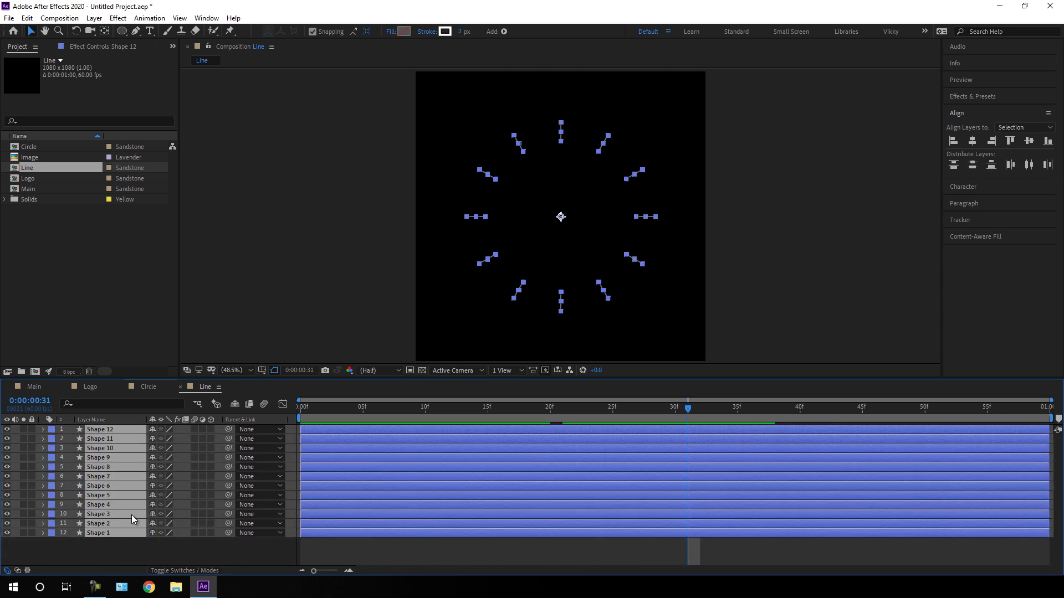
click(135, 546)
drag(501, 411, 289, 427)
key(space)
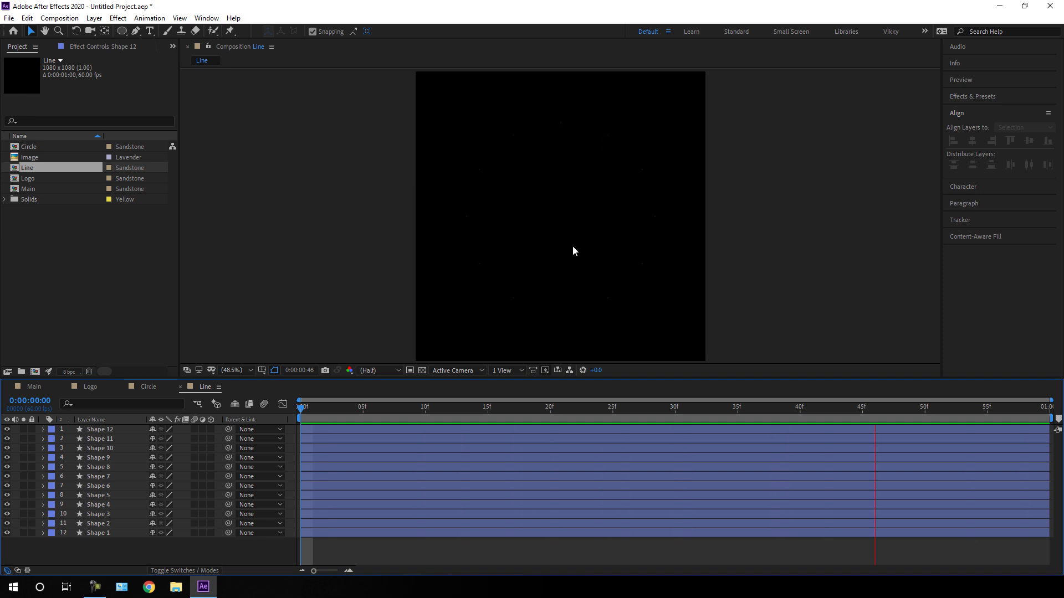
Add the Line composition as the uppermost layer of the Main composition and shift it to start at about 0:00:03:00
click(35, 388)
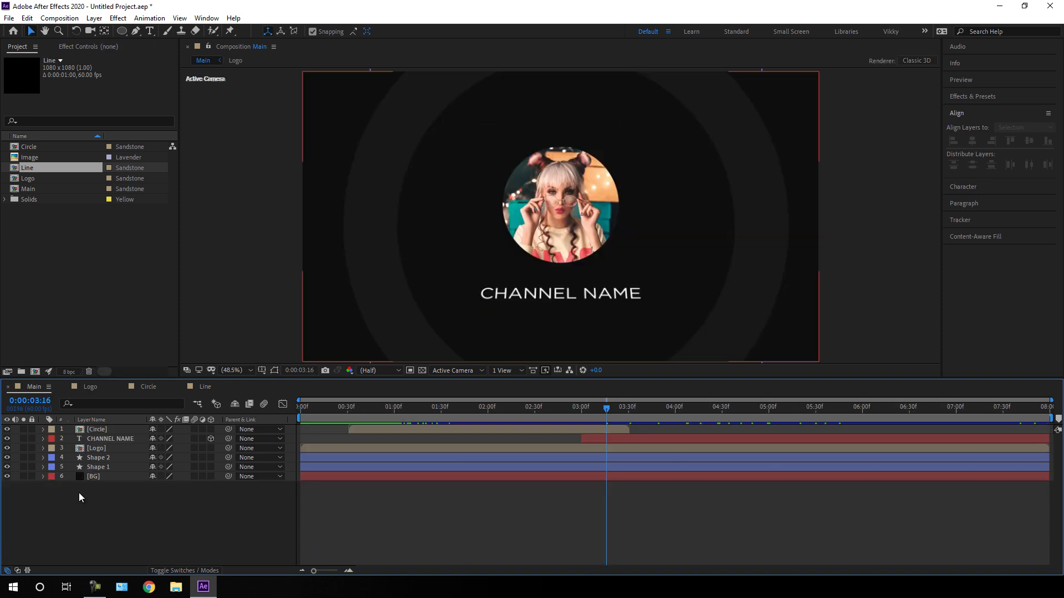
drag(35, 169, 116, 430)
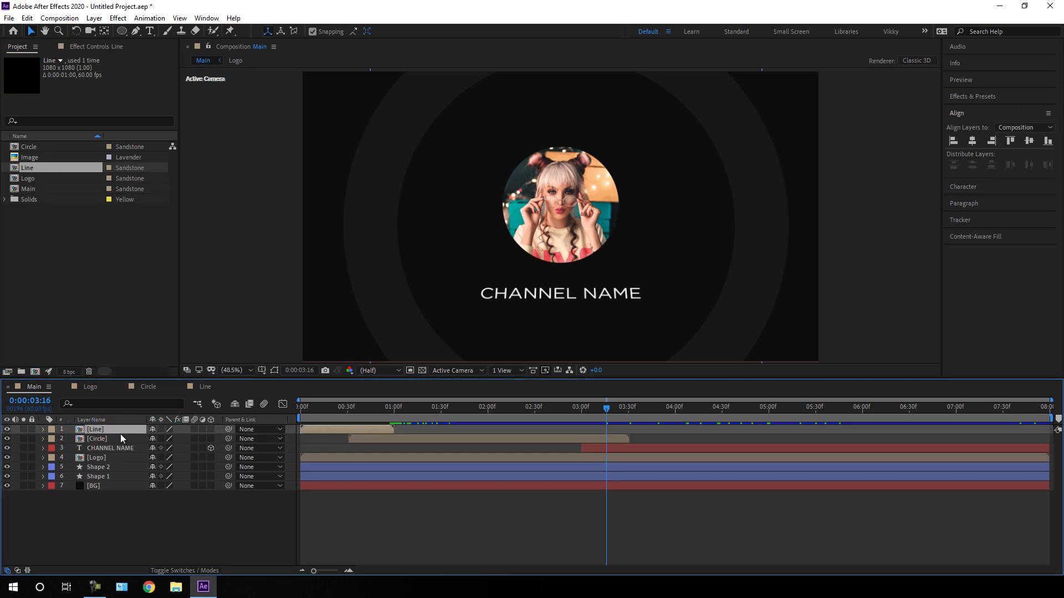
drag(355, 431, 631, 422)
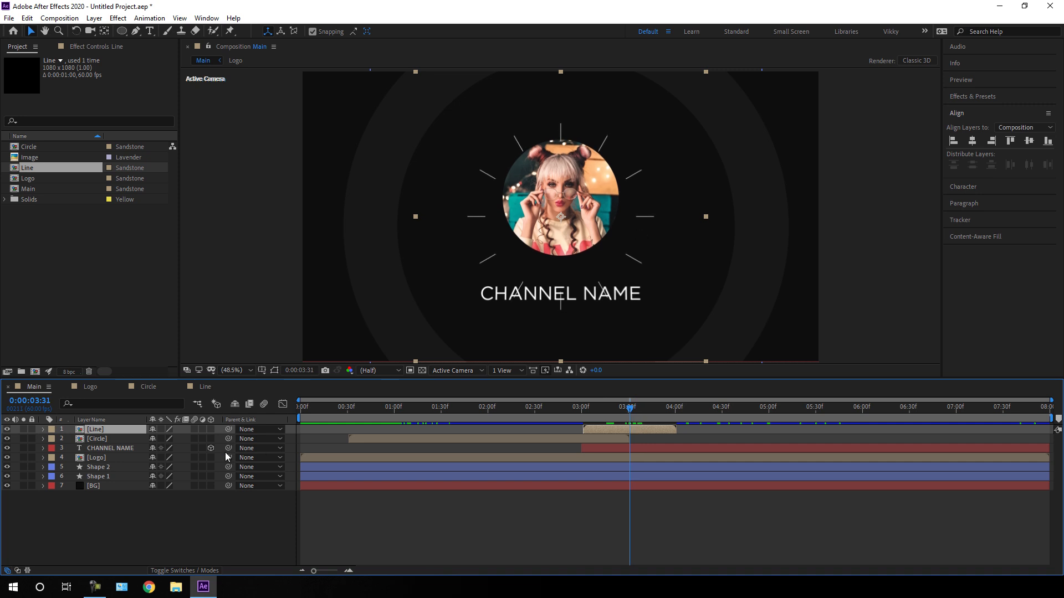
Shift the Line layer earlier so its lines surround the logo at 0:00:02:46, and set its Scale to 80%
key(s)
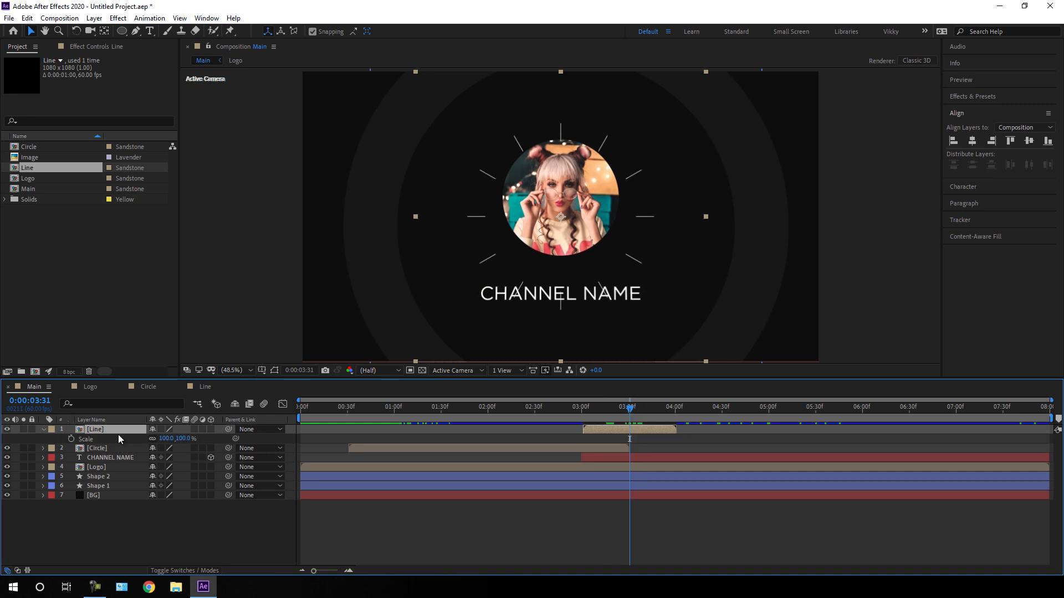
drag(580, 410, 560, 409)
drag(615, 437, 554, 432)
drag(194, 439, 178, 439)
click(178, 439)
text(80)
key(Return)
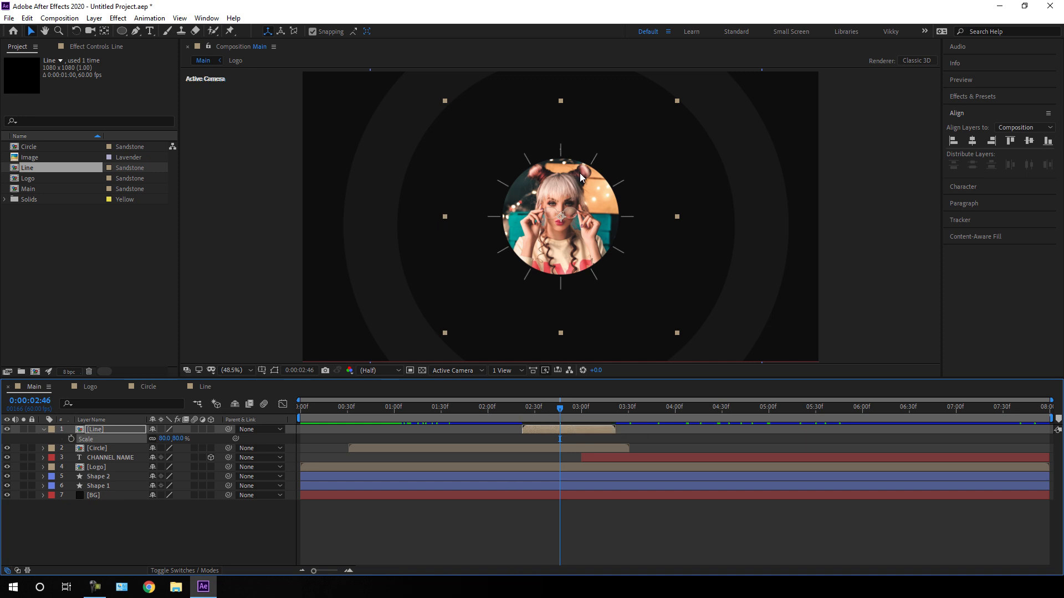
Keyframe the Line layer's Position at 960, 540, shift the layer over 0:00:04:32 and keyframe 960, 464 there to centre it on the raised logo
click(111, 431)
key(p)
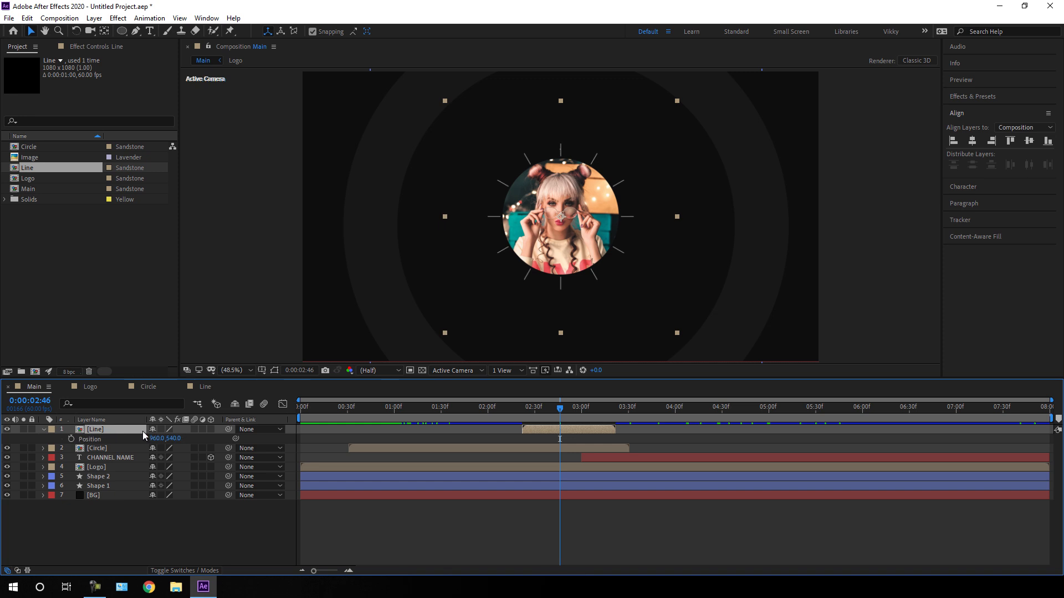
click(71, 439)
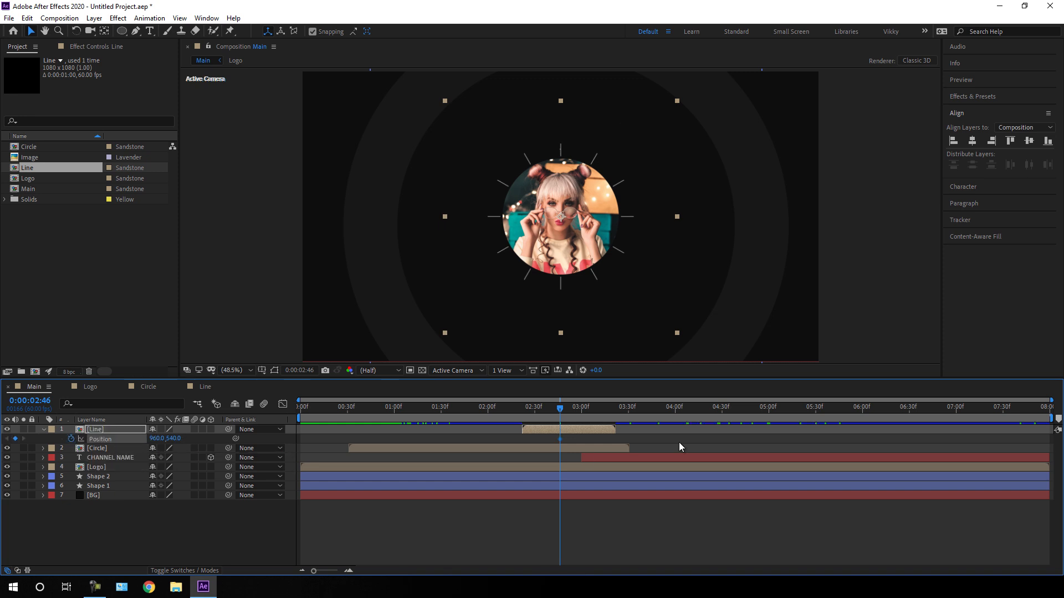
drag(592, 414, 726, 413)
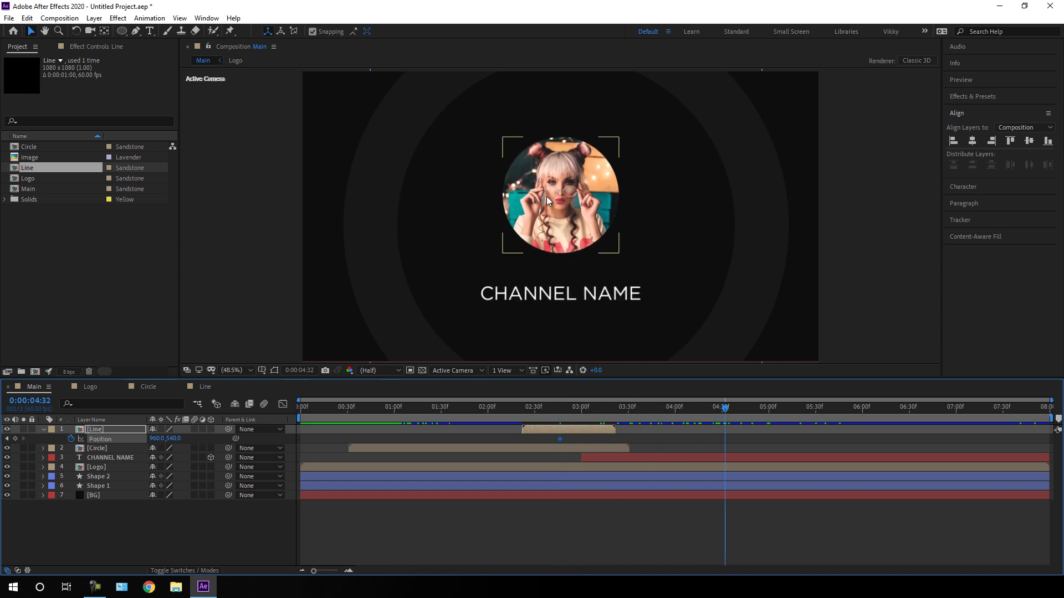
drag(586, 428, 735, 431)
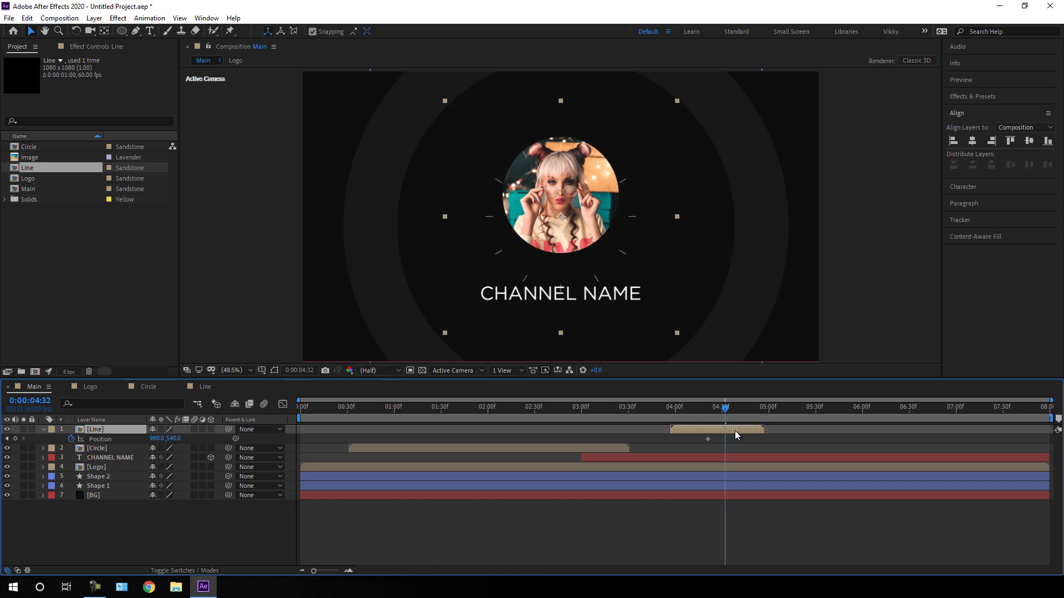
drag(177, 438, 139, 441)
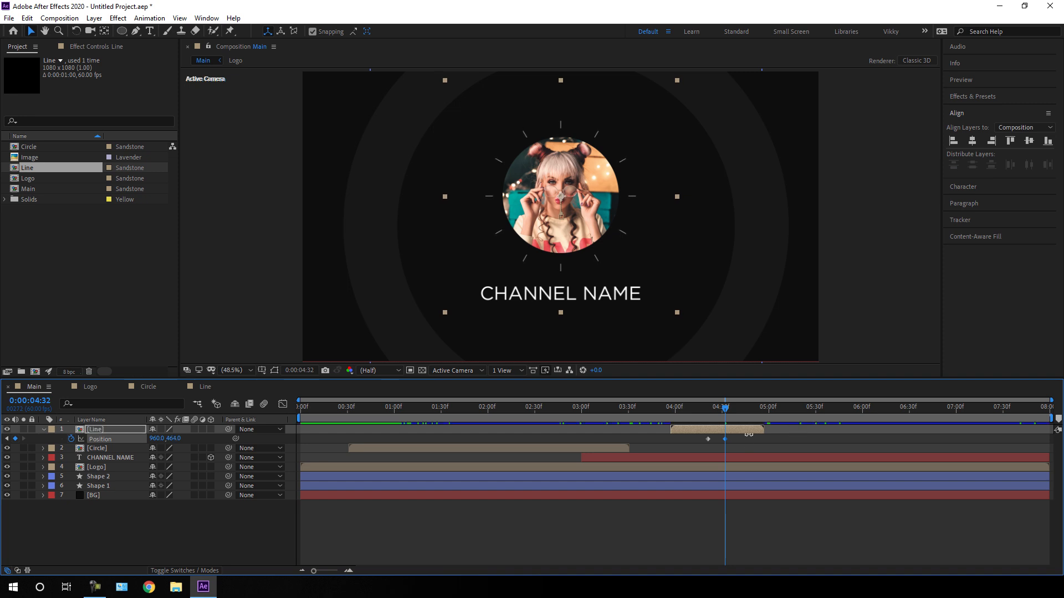
Shift the Line layer to start at 0:00:03:00 and move its first Position keyframe to that time
drag(599, 412, 581, 415)
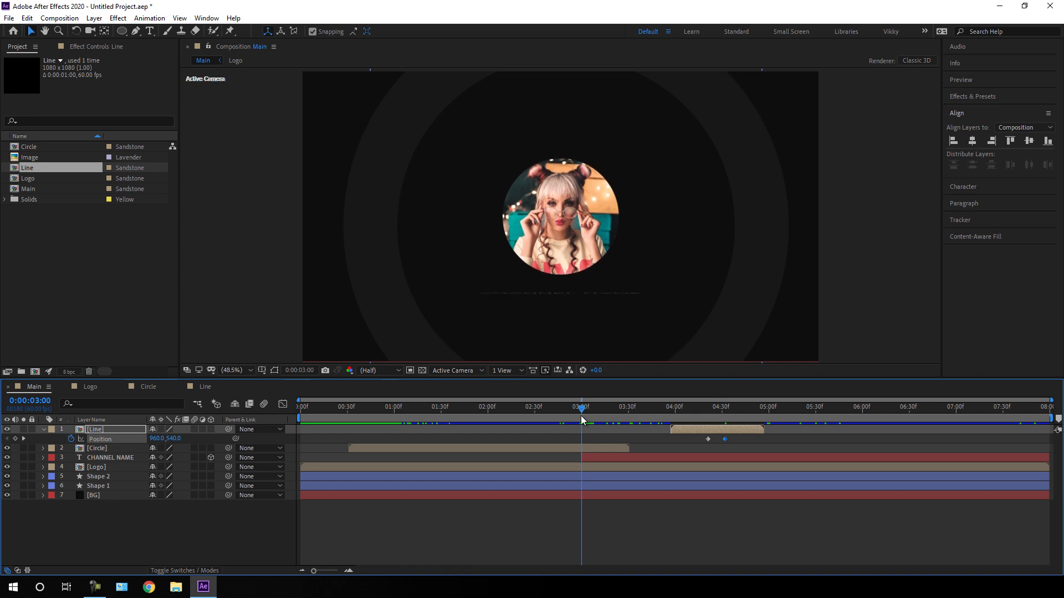
drag(680, 435, 599, 431)
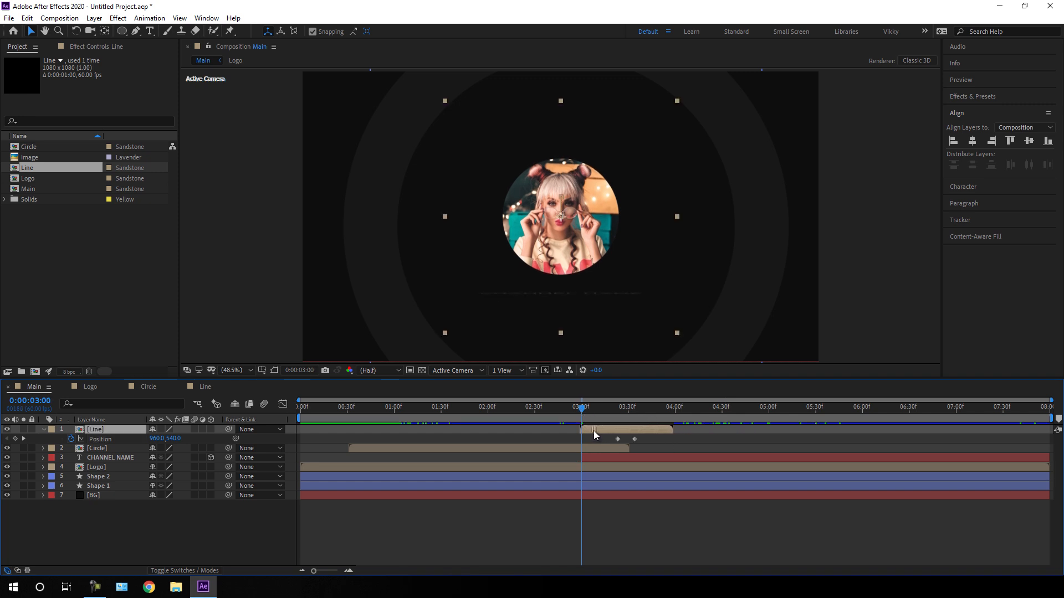
drag(619, 439, 581, 439)
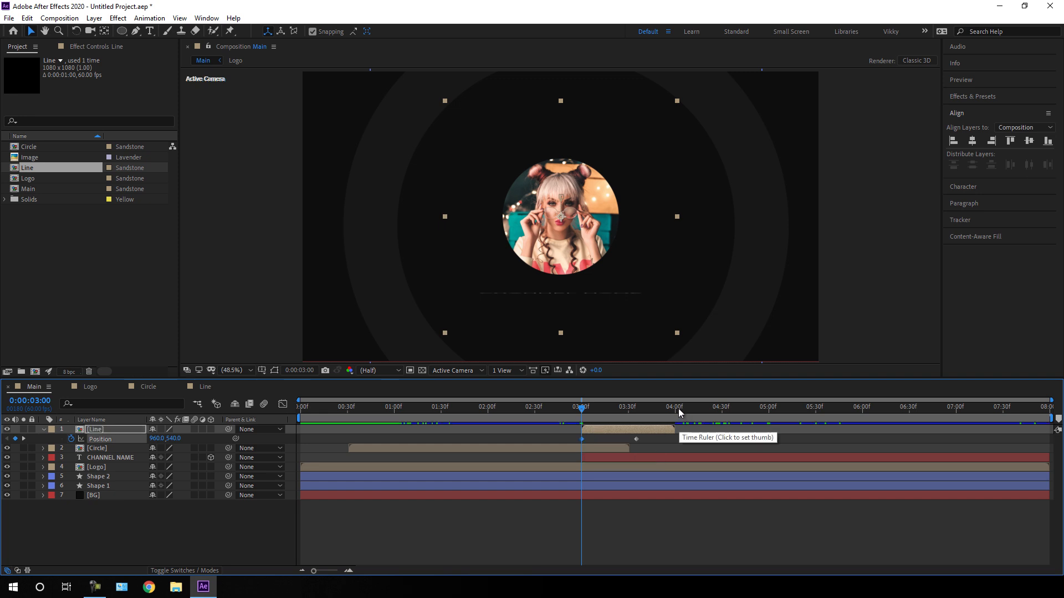
Move the Line layer's second Position keyframe to 0:00:04:00, apply Easy Ease to both keyframes and show their speed graph
click(674, 407)
drag(637, 438, 574, 443)
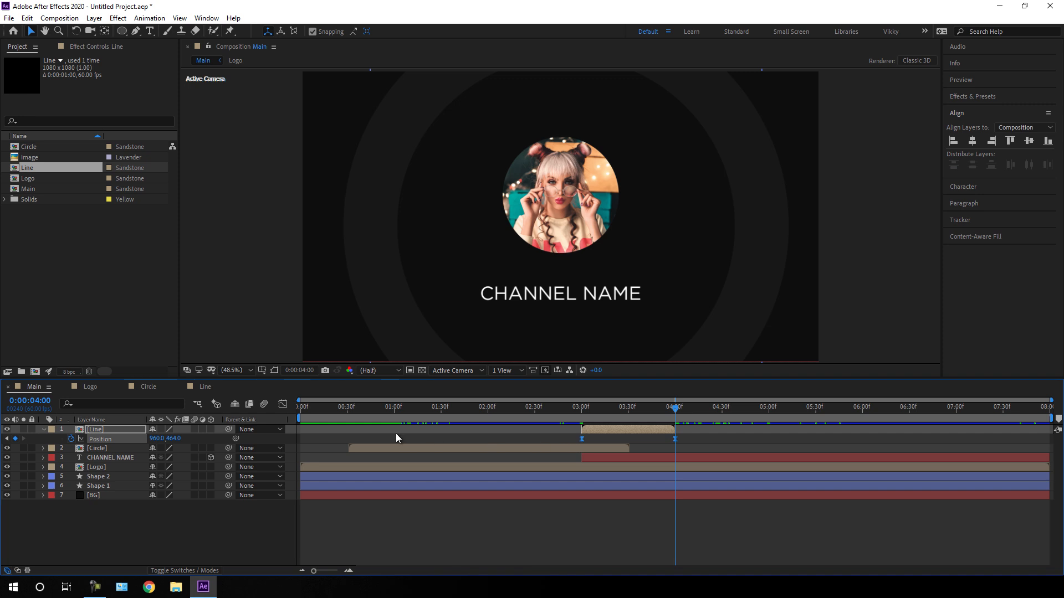
click(283, 405)
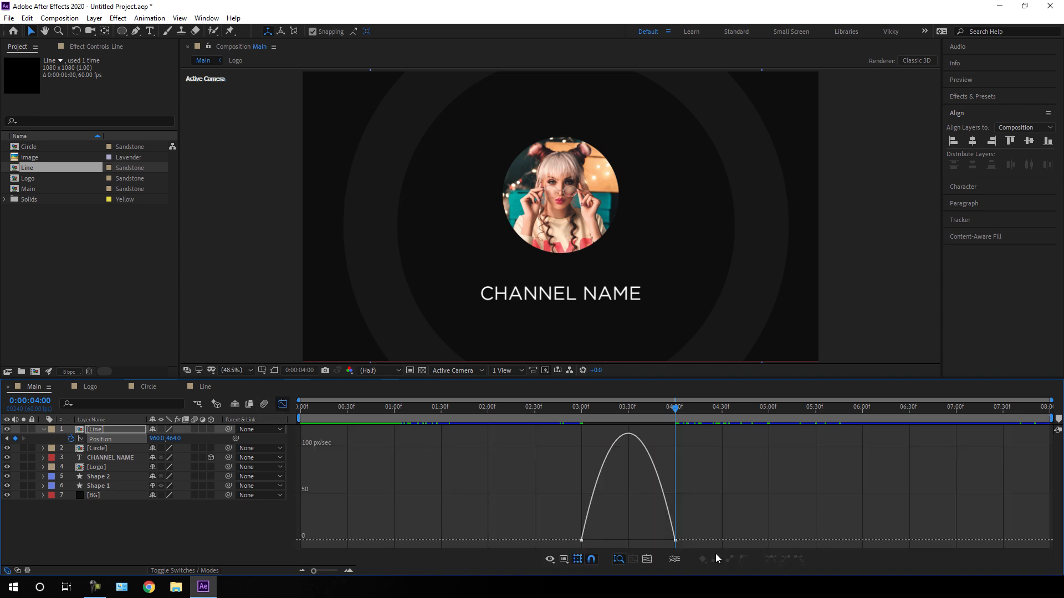
Reshape the Line layer's Position speed curve into an early peak with a long ease-out, and preview the move from 0:00:02:55
drag(692, 529, 628, 540)
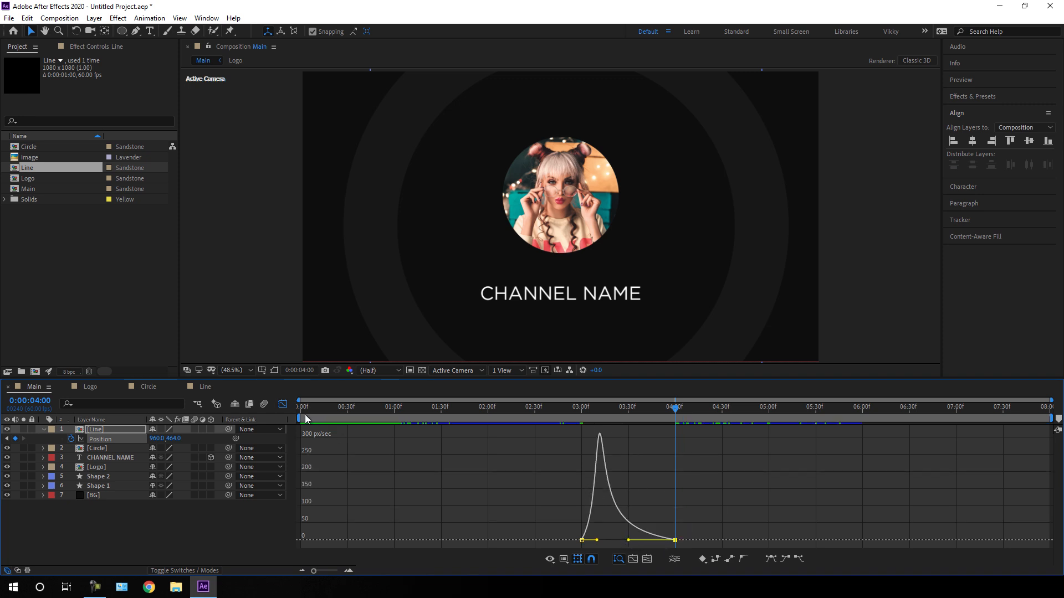
click(283, 405)
click(574, 409)
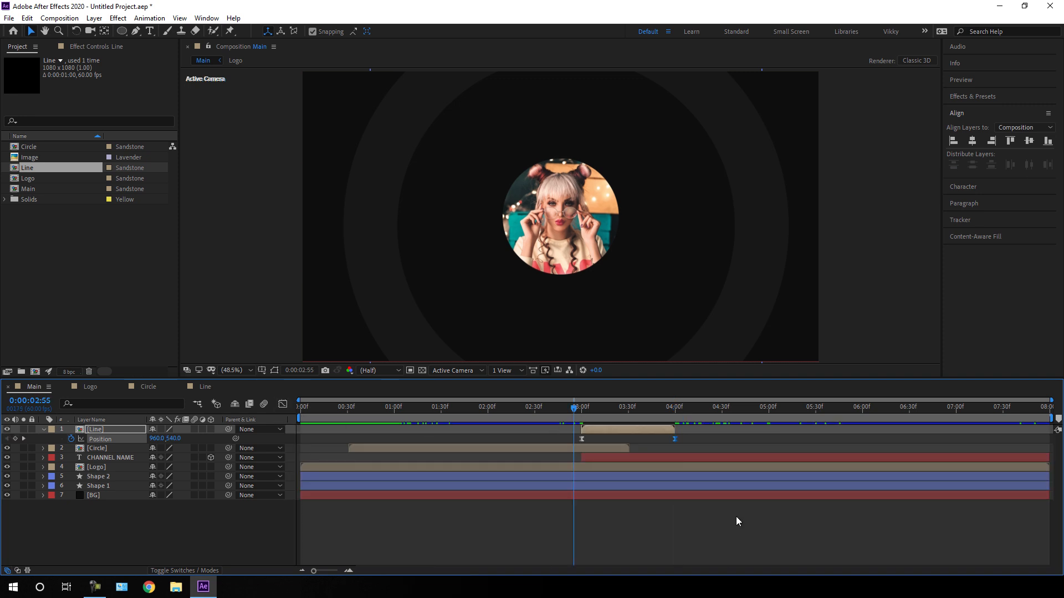
key(space)
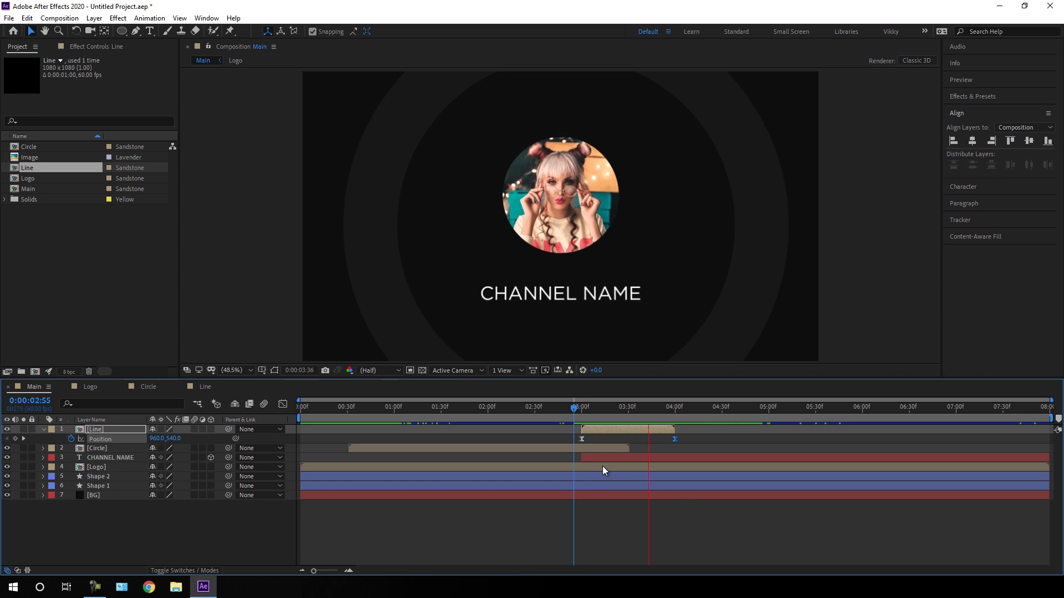
Collapse the Line layer's properties and preview the Main composition from its start
drag(597, 411, 272, 423)
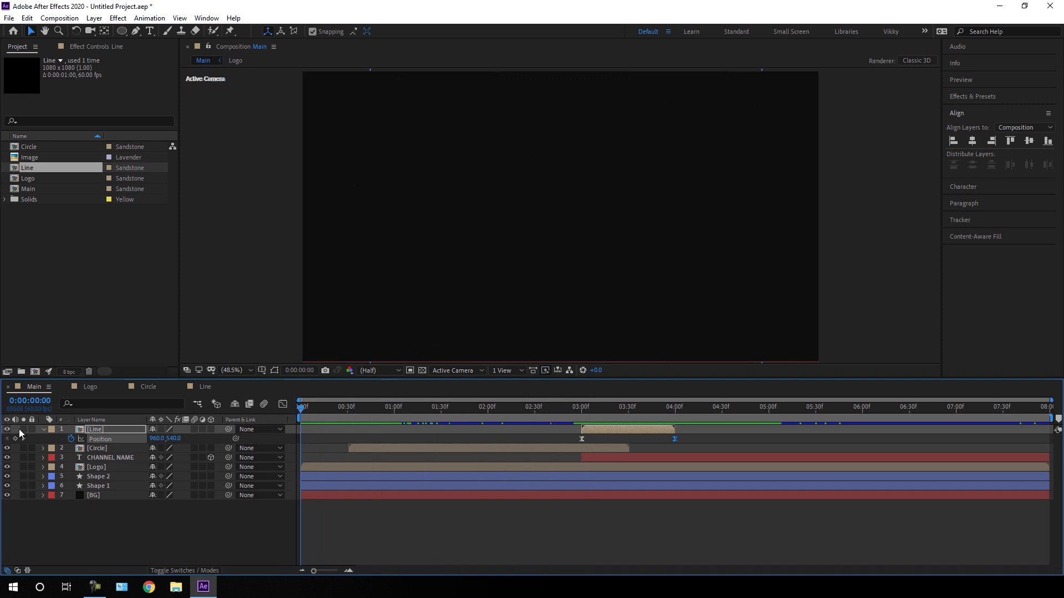
click(43, 431)
click(221, 524)
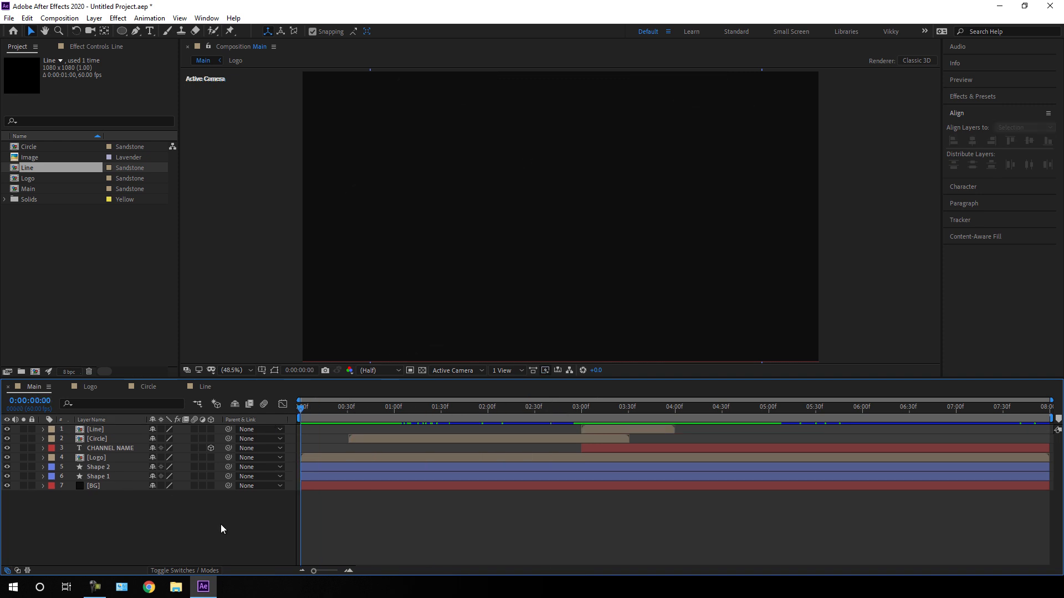
key(space)
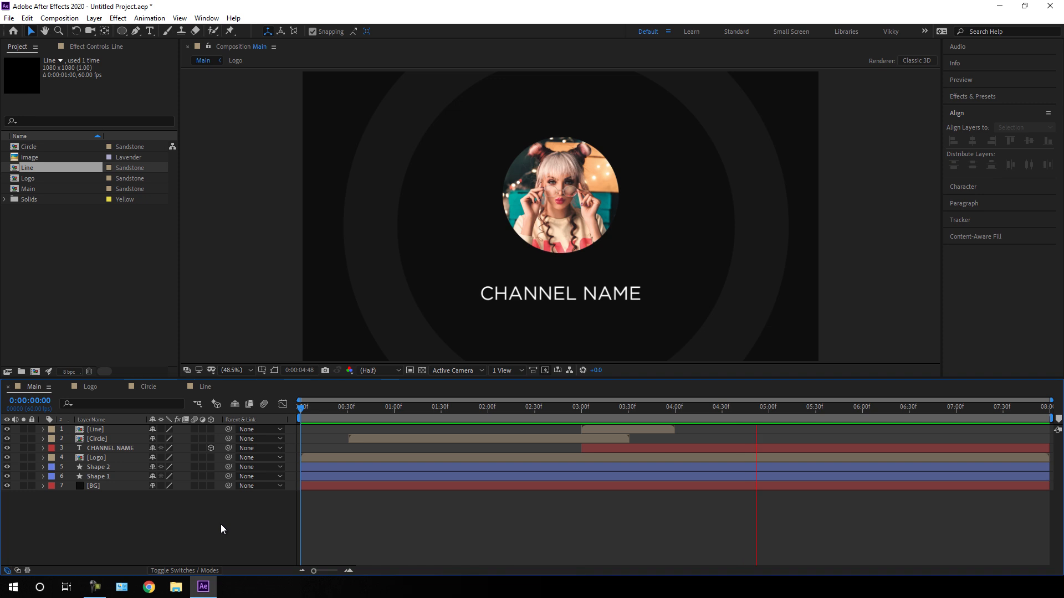
key(space)
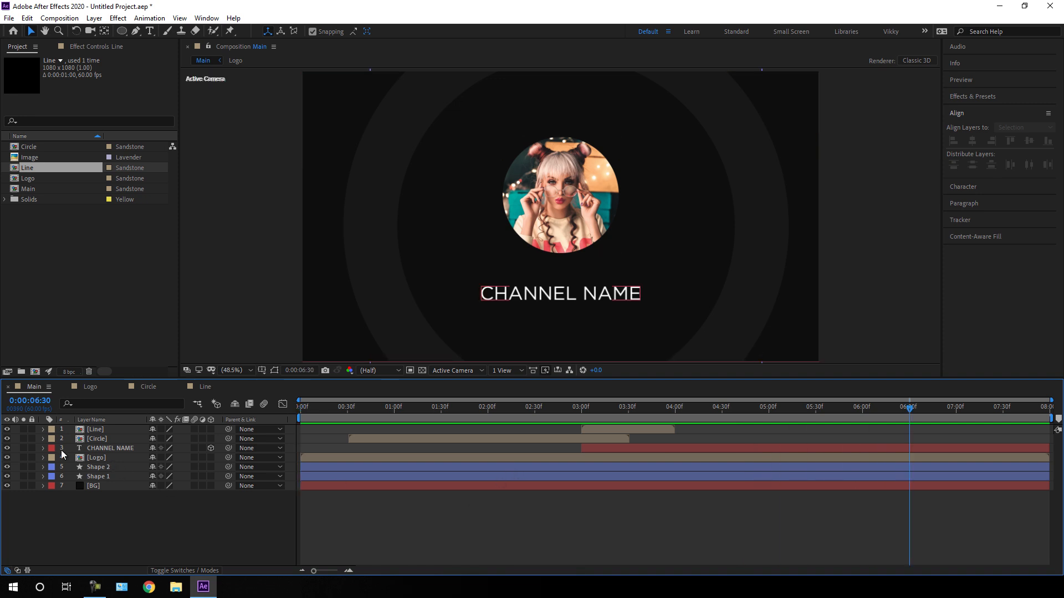
Add a Tracking text animator to the CHANNEL NAME layer
click(43, 448)
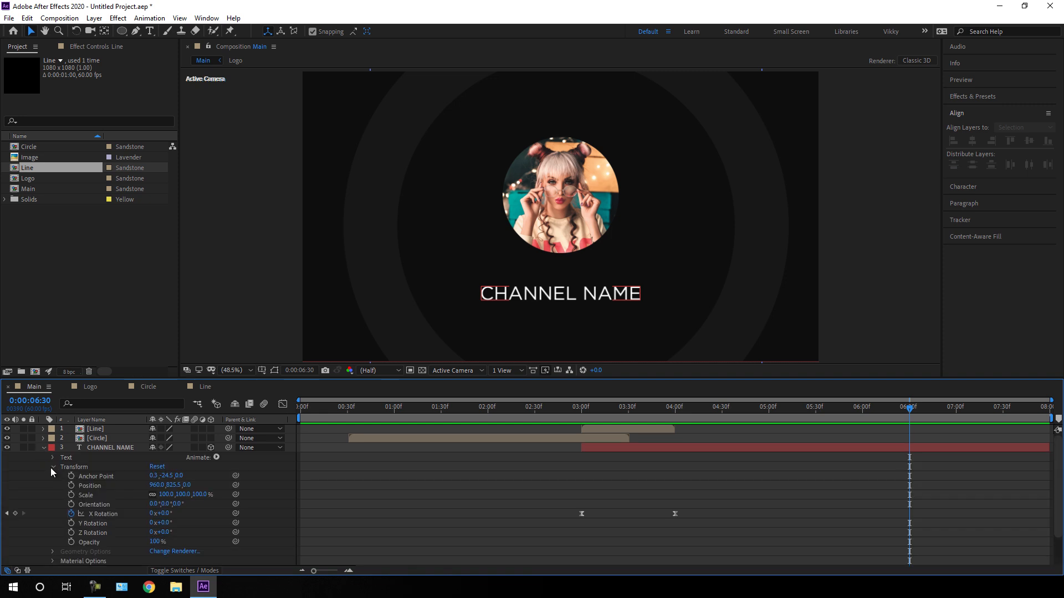
click(52, 467)
click(216, 459)
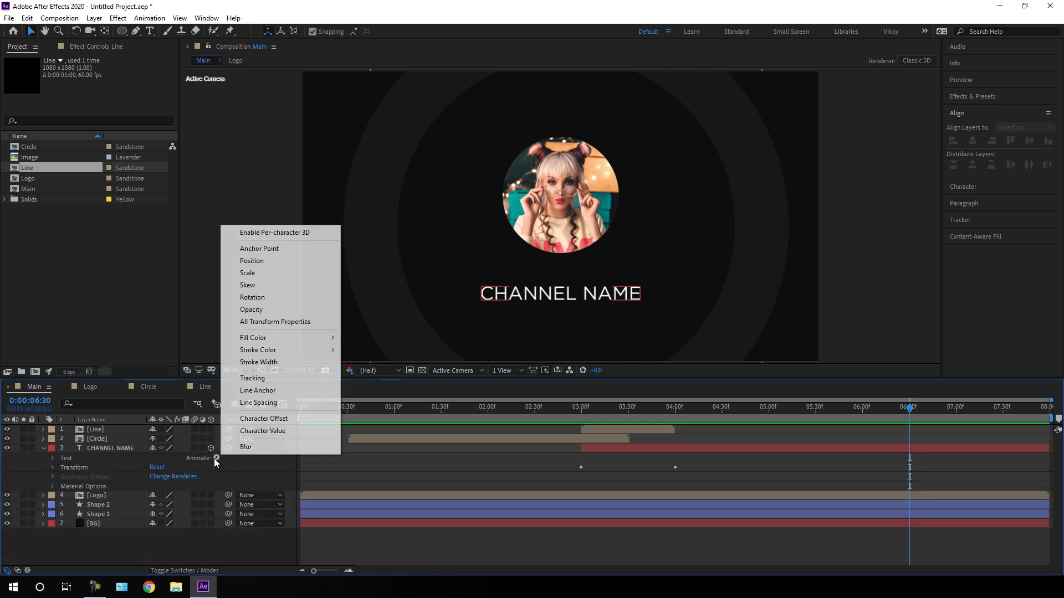
click(261, 380)
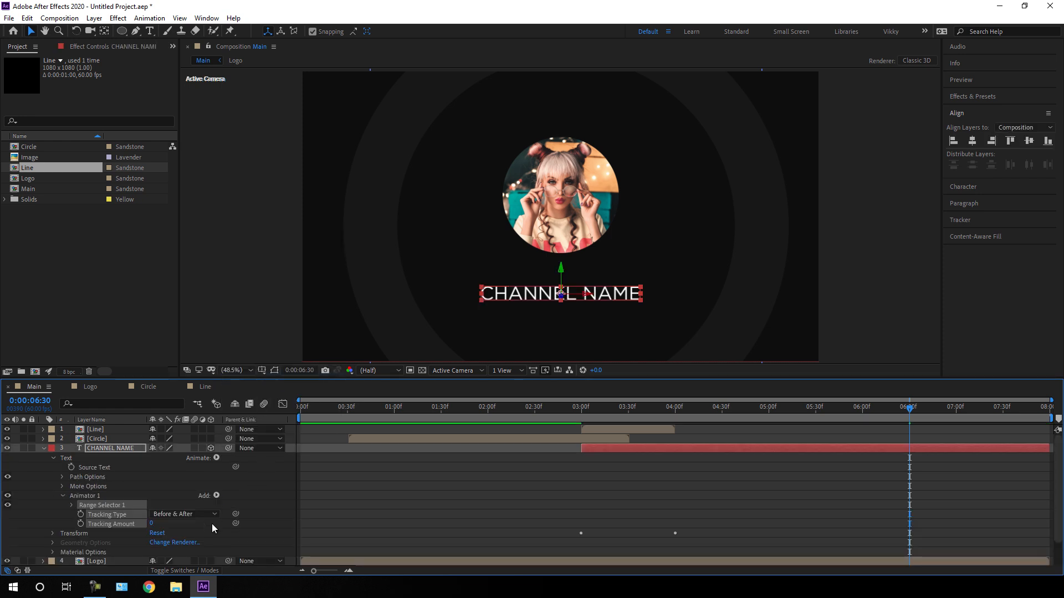
click(212, 527)
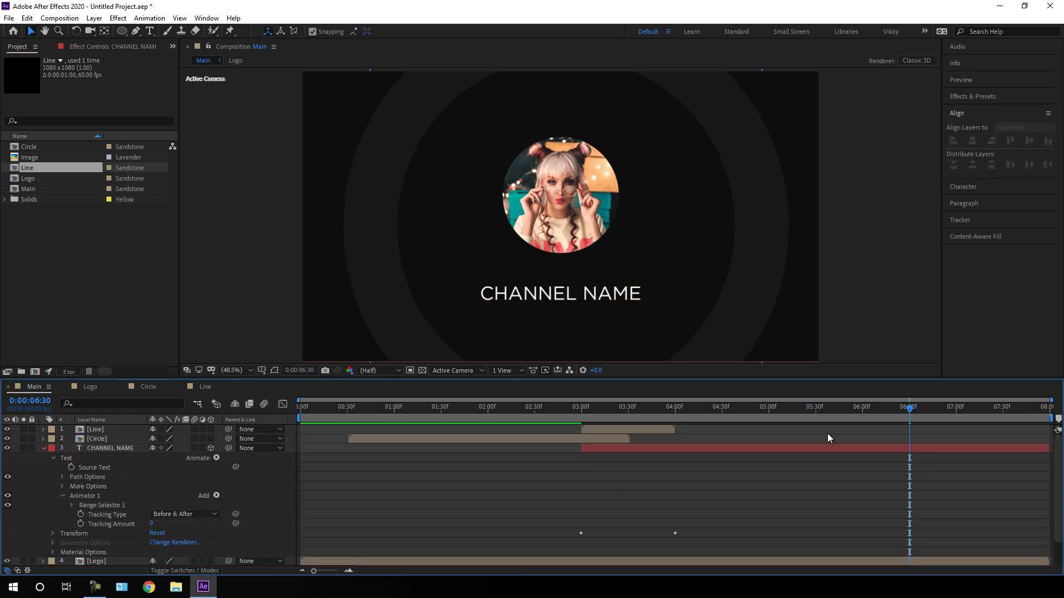
Keyframe the CHANNEL NAME Tracking Amount at 0 on 0:00:07:59 and 10 on 0:00:03:00, and preview the letter spacing
drag(819, 415, 1049, 404)
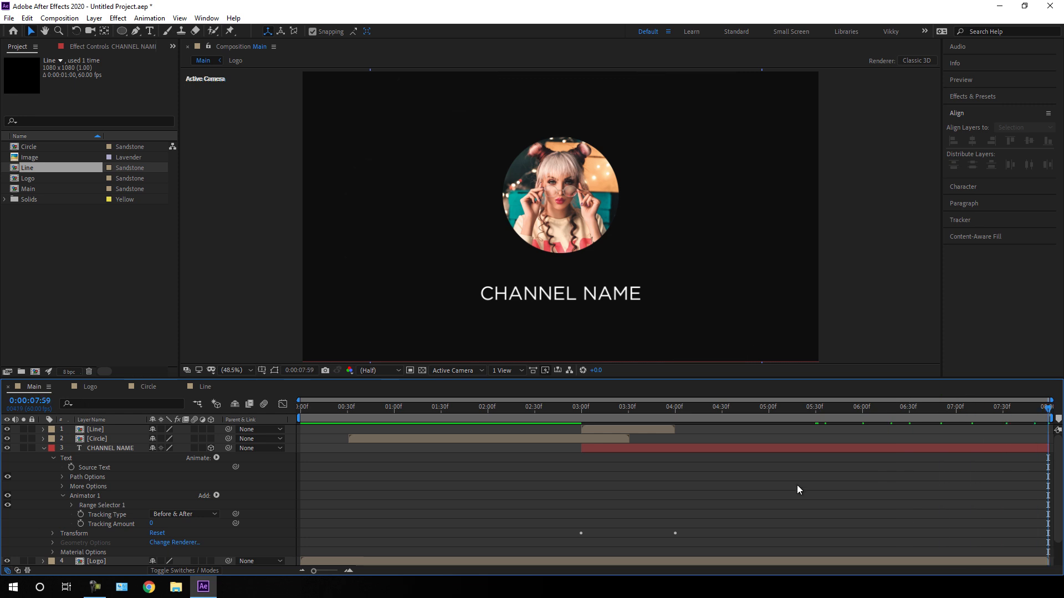
click(81, 525)
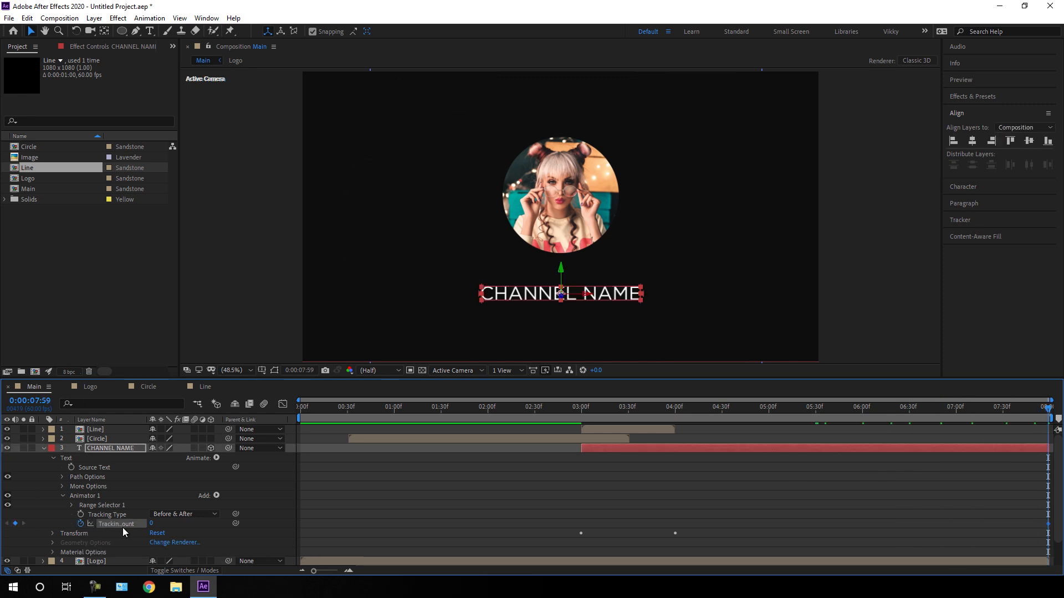
drag(683, 413, 580, 431)
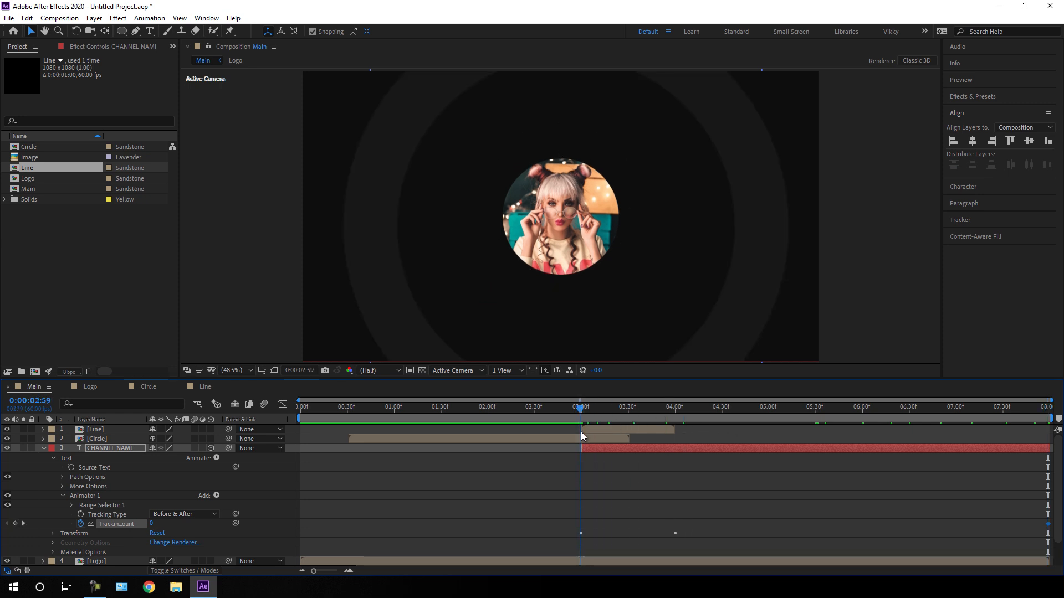
click(152, 523)
text(10)
key(Return)
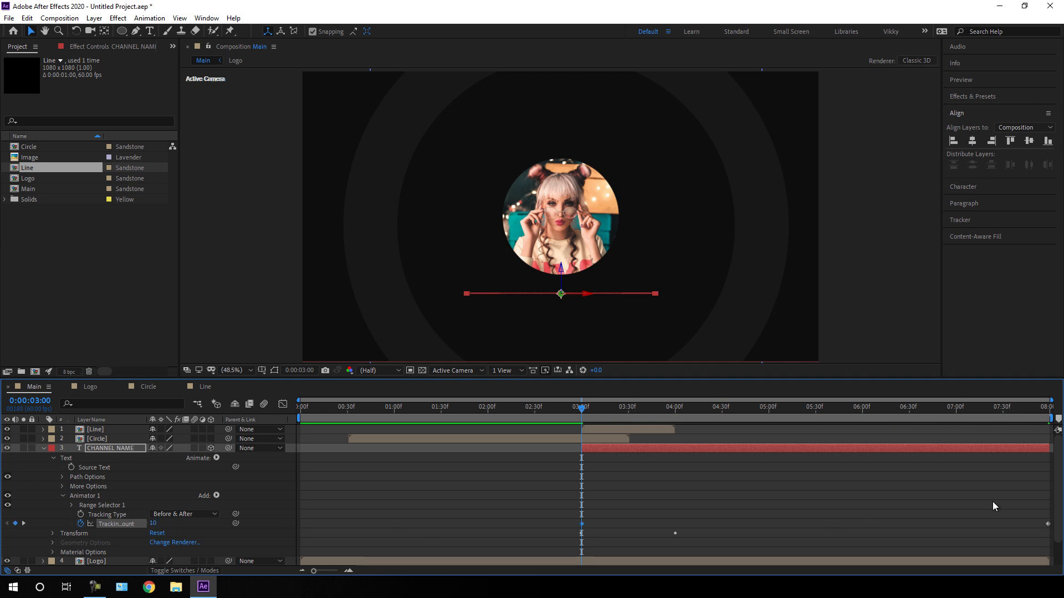
key(space)
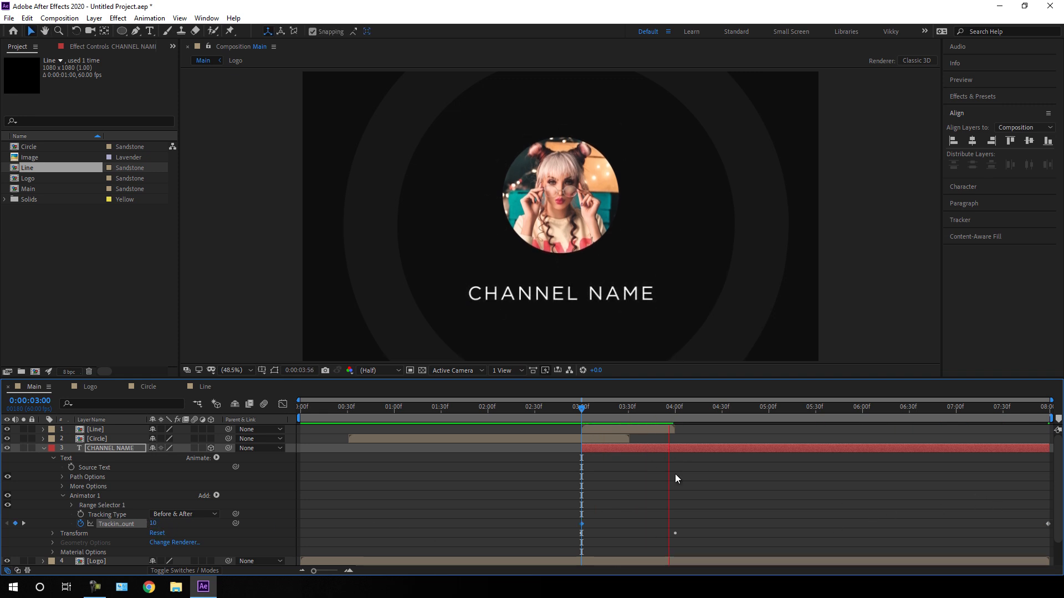
key(space)
Apply Easy Ease to both Tracking Amount keyframes and reshape their speed curve to peak near 0:00:04:00 with a long ease-out
drag(995, 497, 1058, 540)
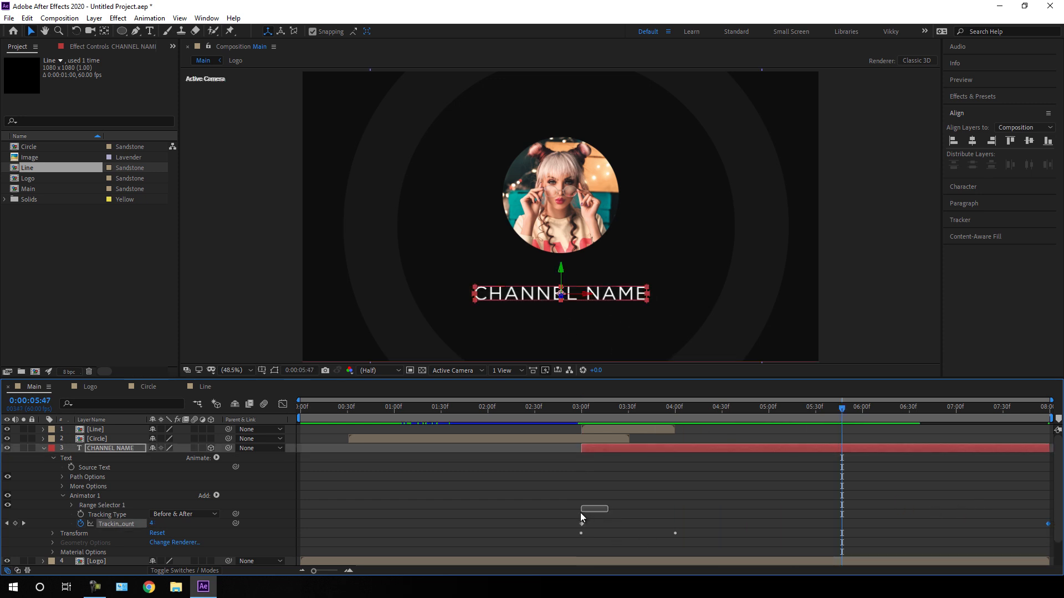
drag(564, 524, 564, 526)
key(F9)
click(282, 404)
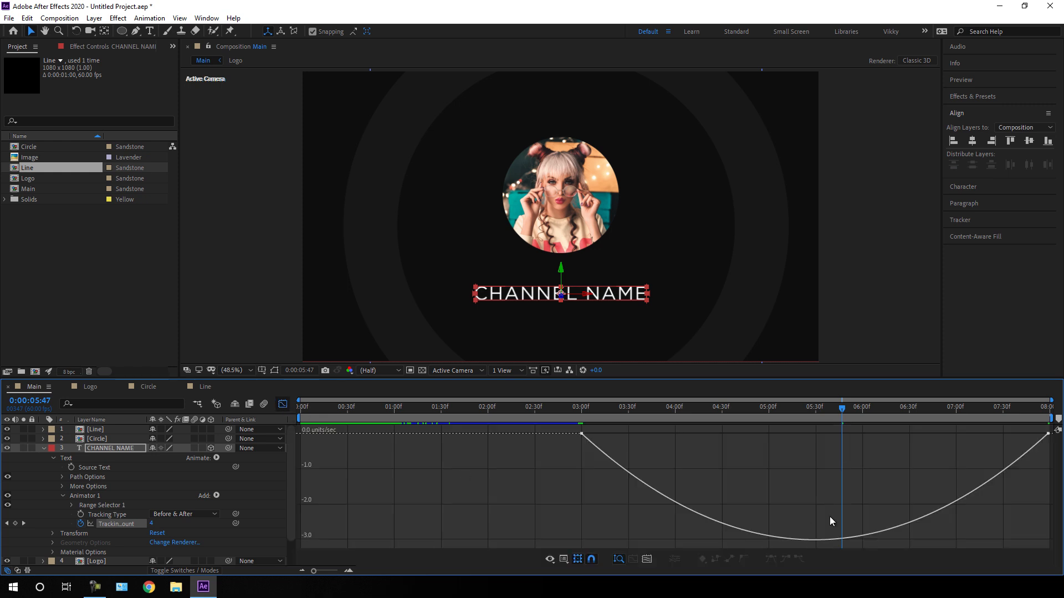
drag(1005, 441, 1052, 429)
drag(971, 434, 764, 440)
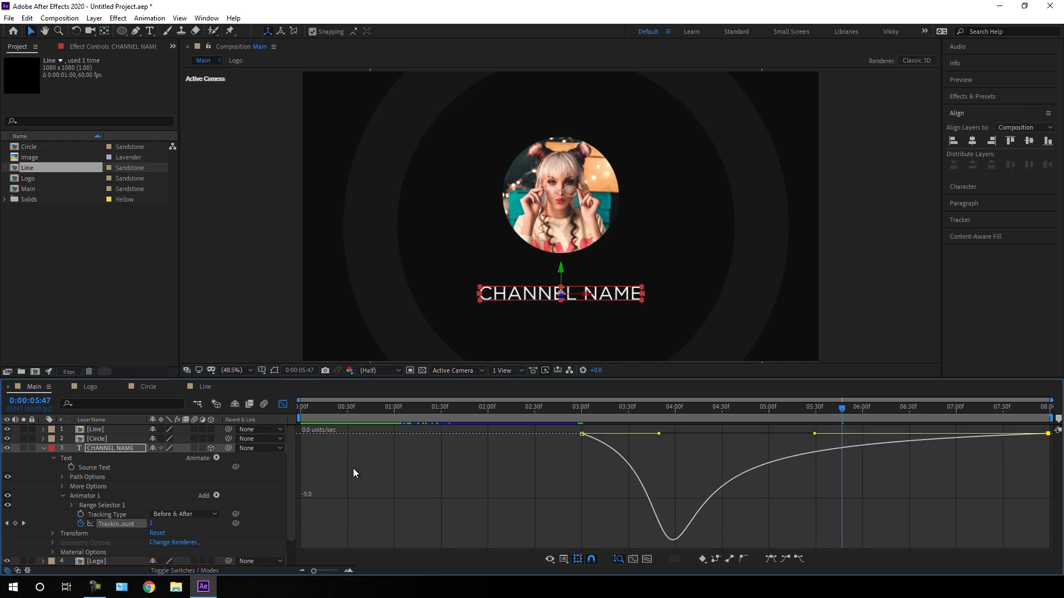
click(282, 403)
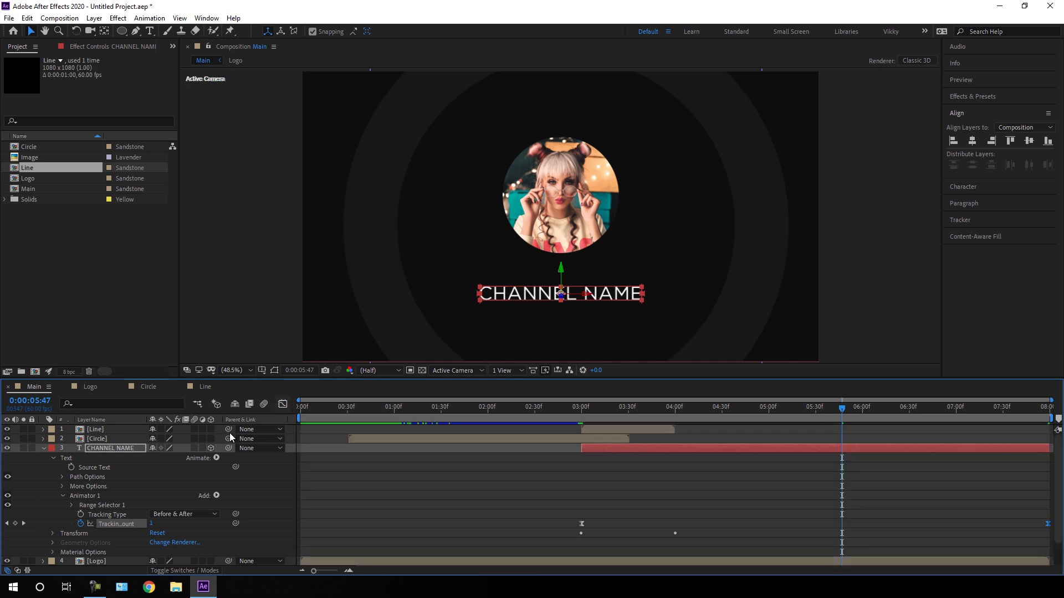
click(44, 448)
Play the composition from 0:00:00:00 to check the channel name's tracking animation, and deselect the text layer
drag(587, 416, 290, 410)
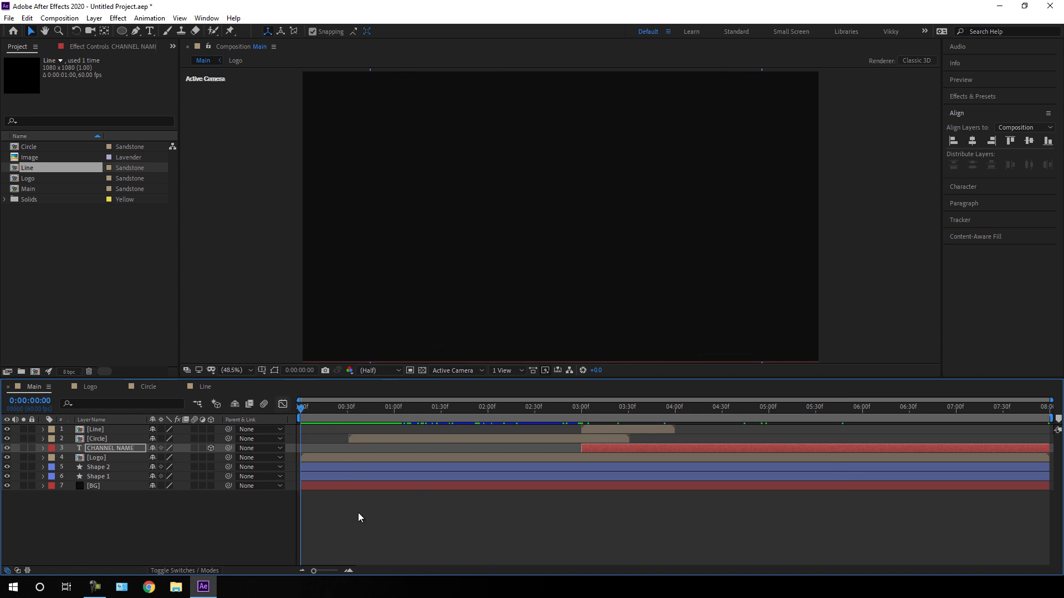
key(space)
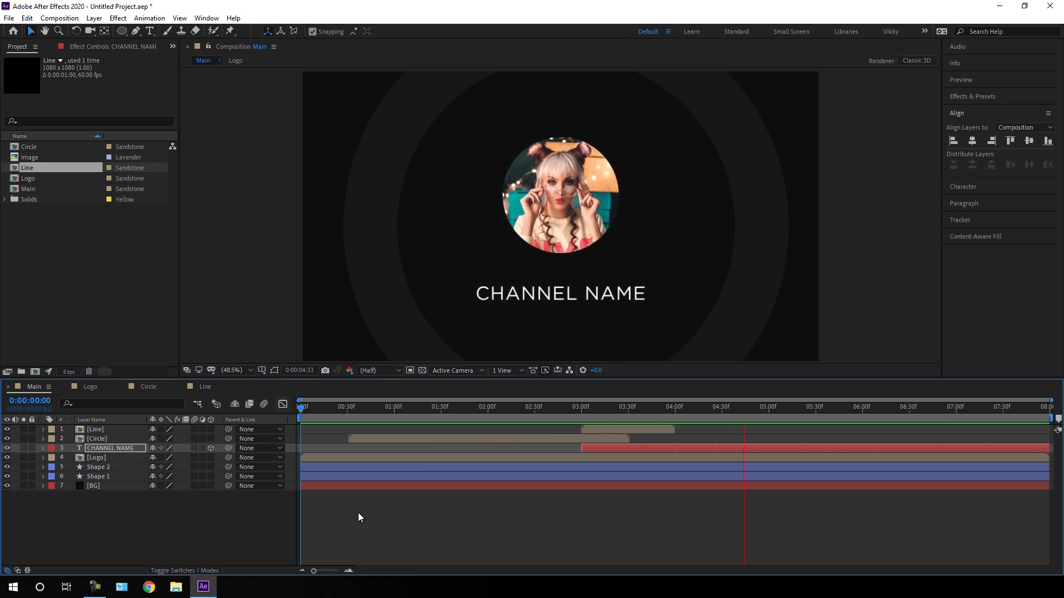
key(space)
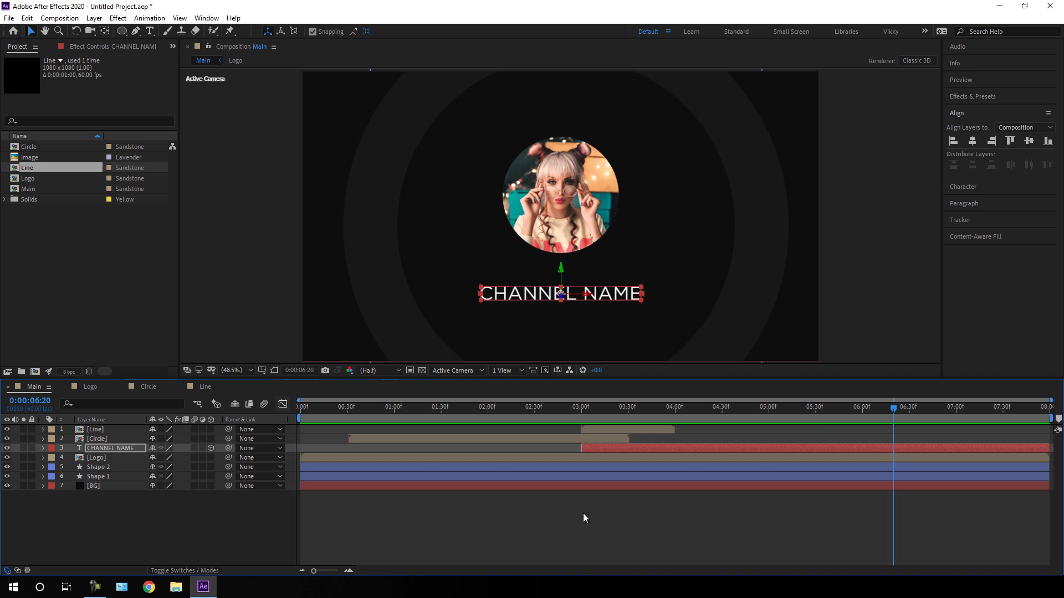
click(274, 529)
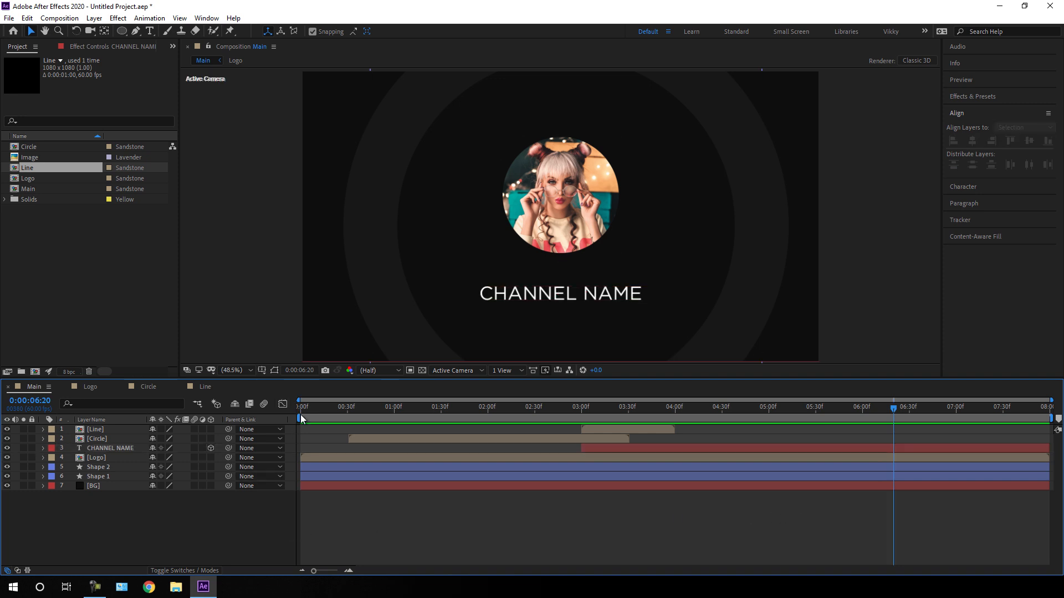
Enable motion blur for the Main composition and switch it on for all seven layers
click(263, 405)
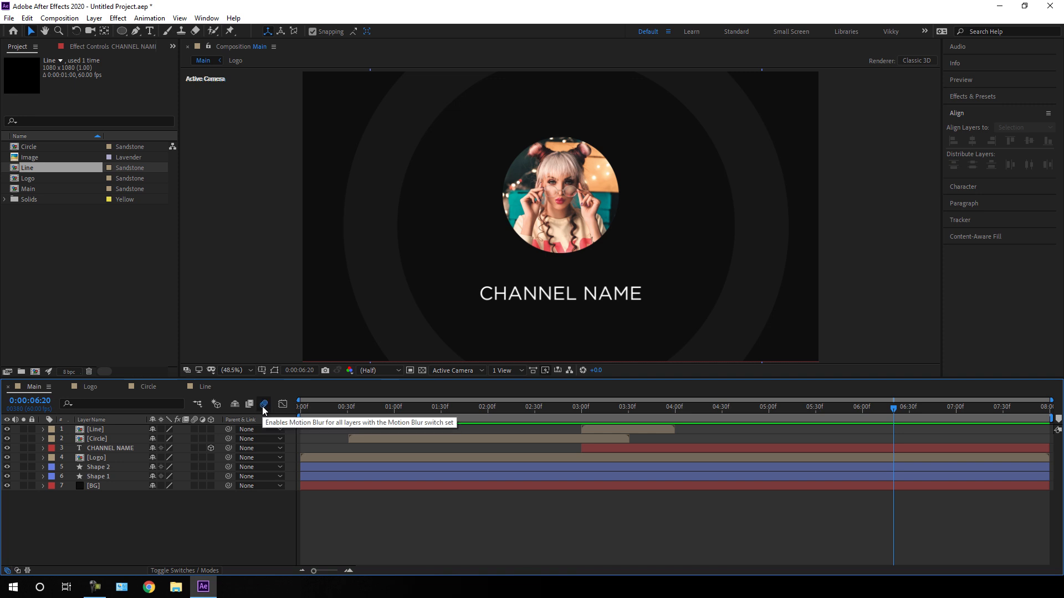
click(194, 430)
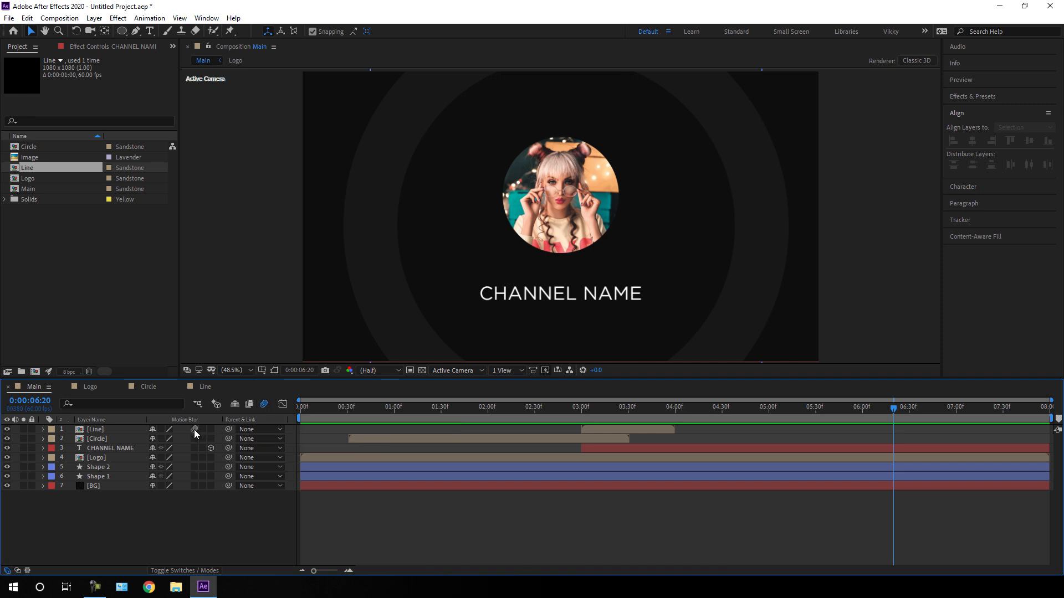
click(195, 485)
Maximize the composition view and play the motion-blurred intro from 0:00:00:00
drag(415, 409, 292, 408)
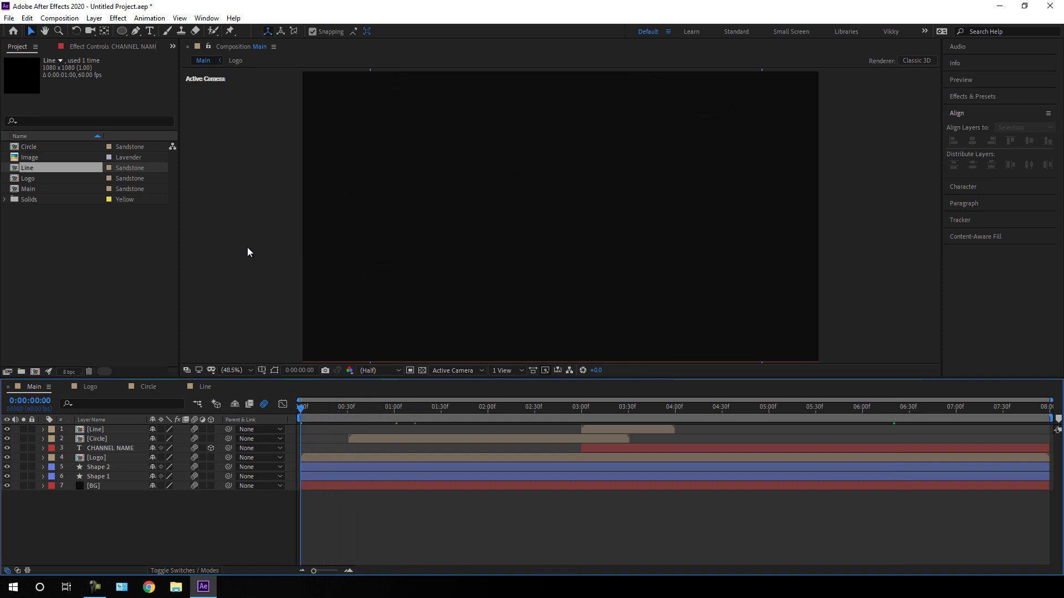
key(grave)
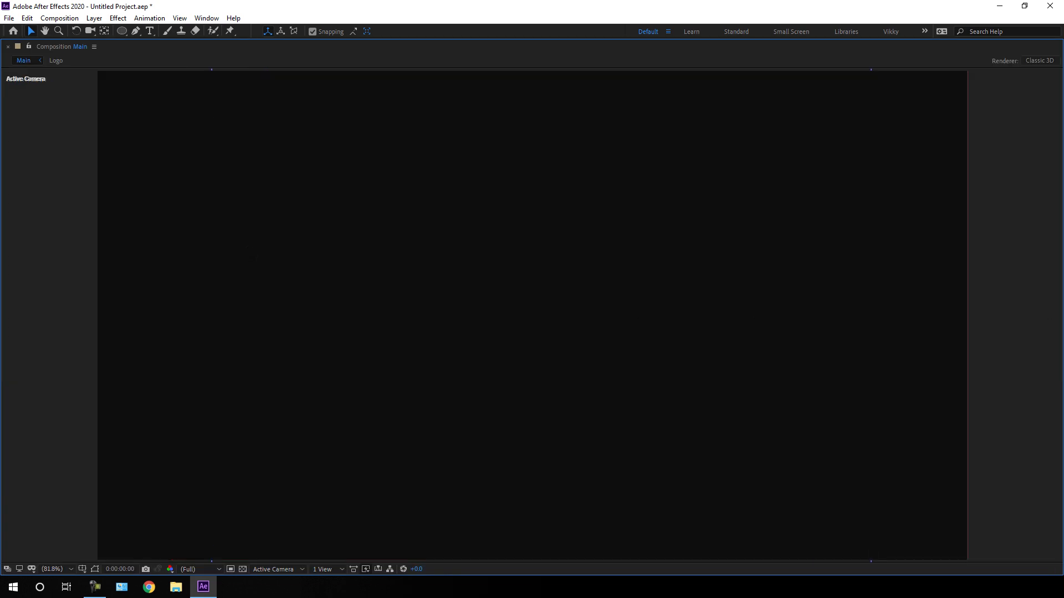
key(space)
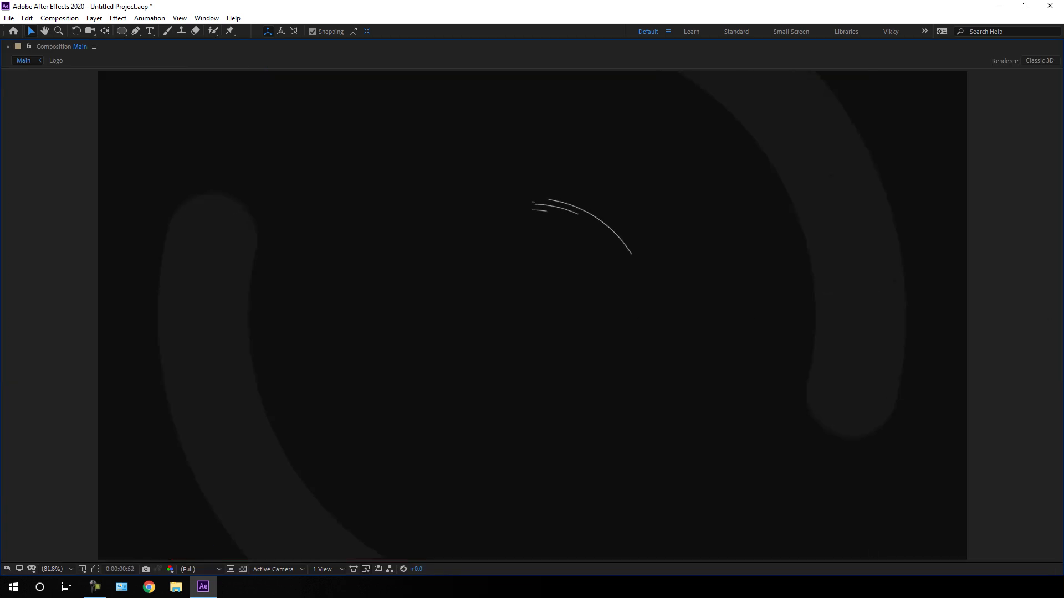